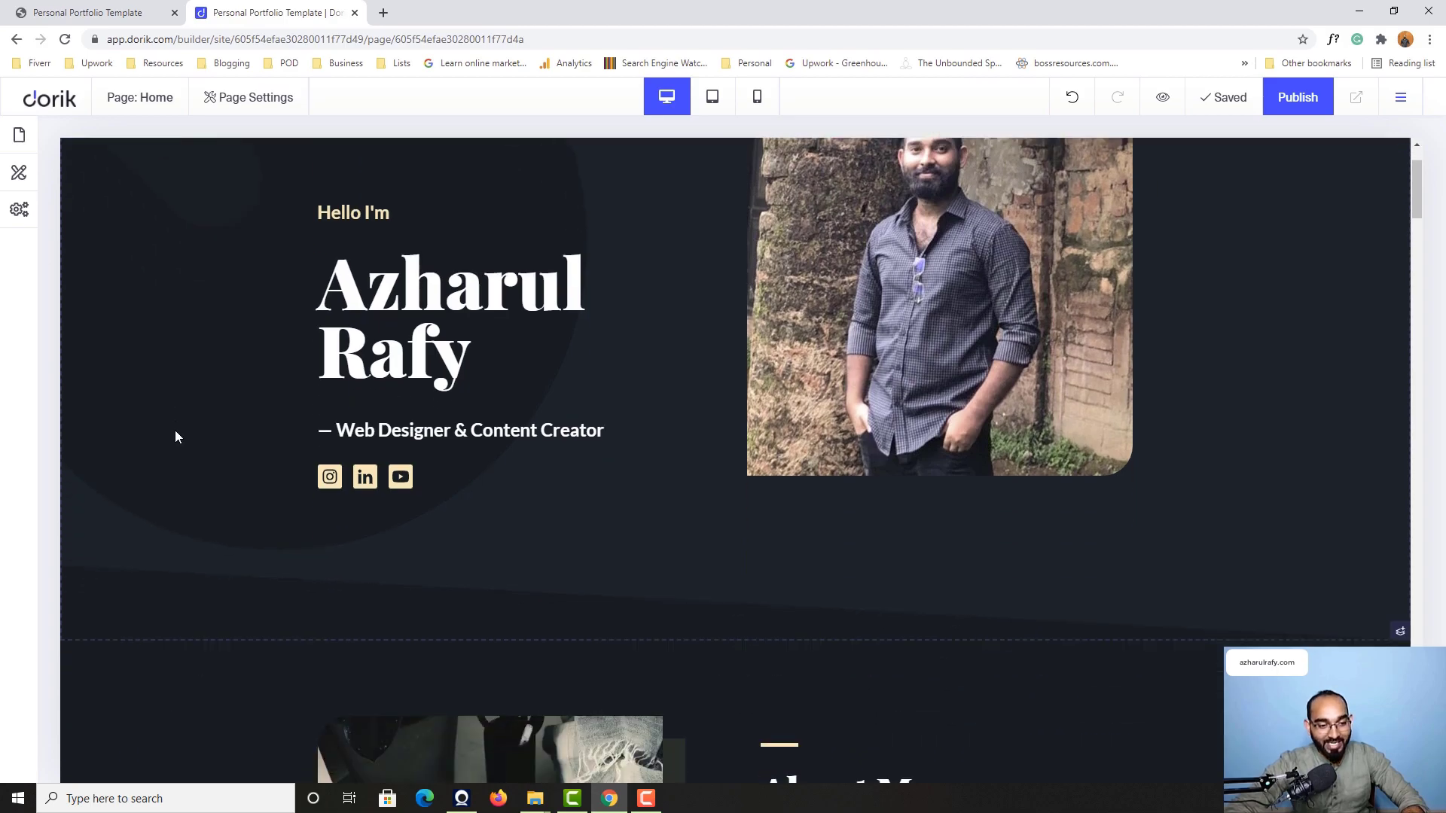
Step: Scroll down the builder canvas from the hero section to the About Me section
{"action": "scroll", "coordinate": [1037, 520], "scroll_direction": "down", "scroll_amount": 3}
{"action": "scroll", "coordinate": [1092, 565], "scroll_direction": "down", "scroll_amount": 2}
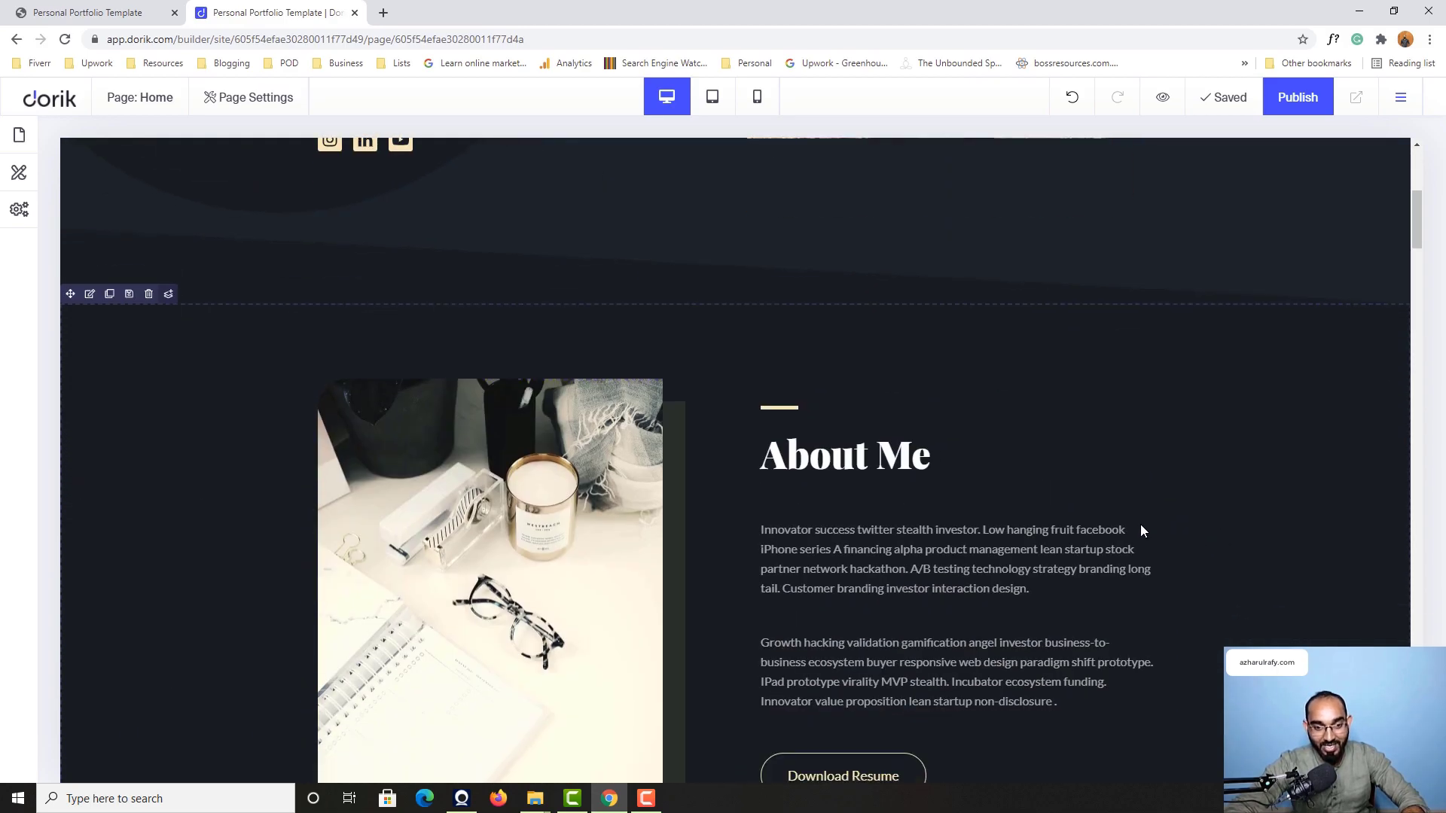
{"action": "scroll", "coordinate": [761, 507], "scroll_direction": "down", "scroll_amount": 2}
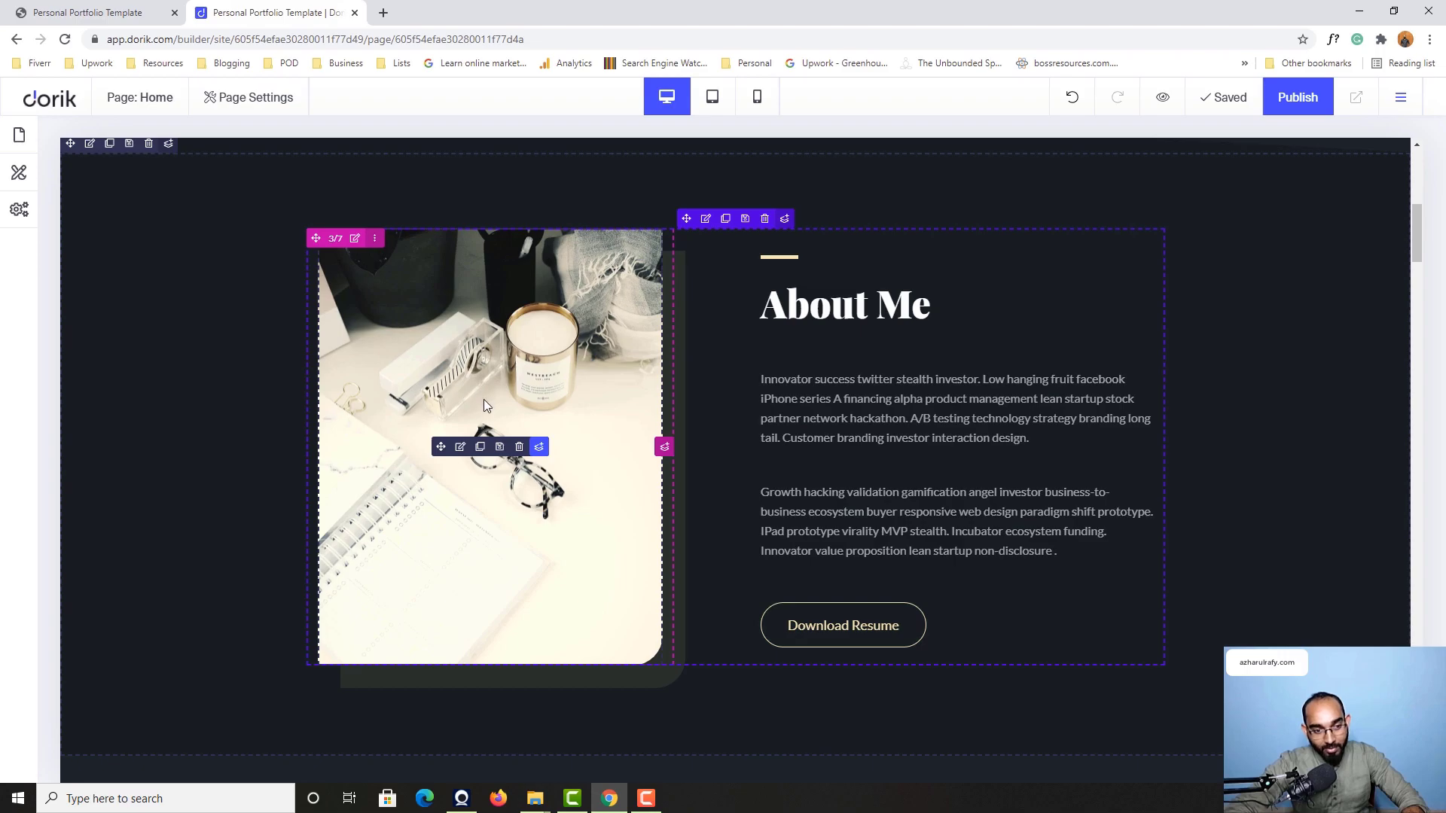
Step: Replace the About Me desk still-life photo with the uploaded profile picture, then view the live site
{"action": "left_click", "coordinate": [460, 447]}
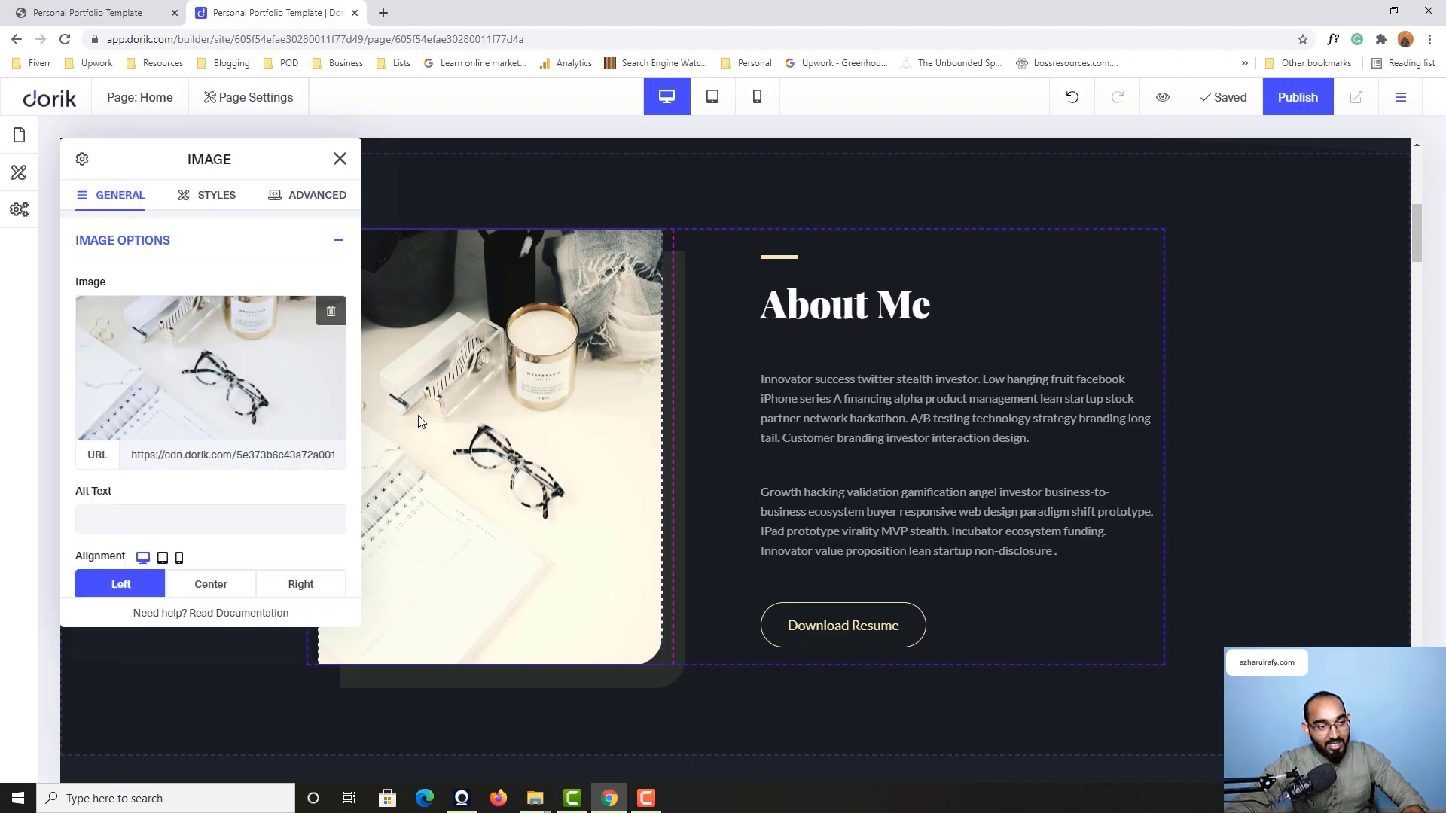
{"action": "left_click", "coordinate": [331, 314]}
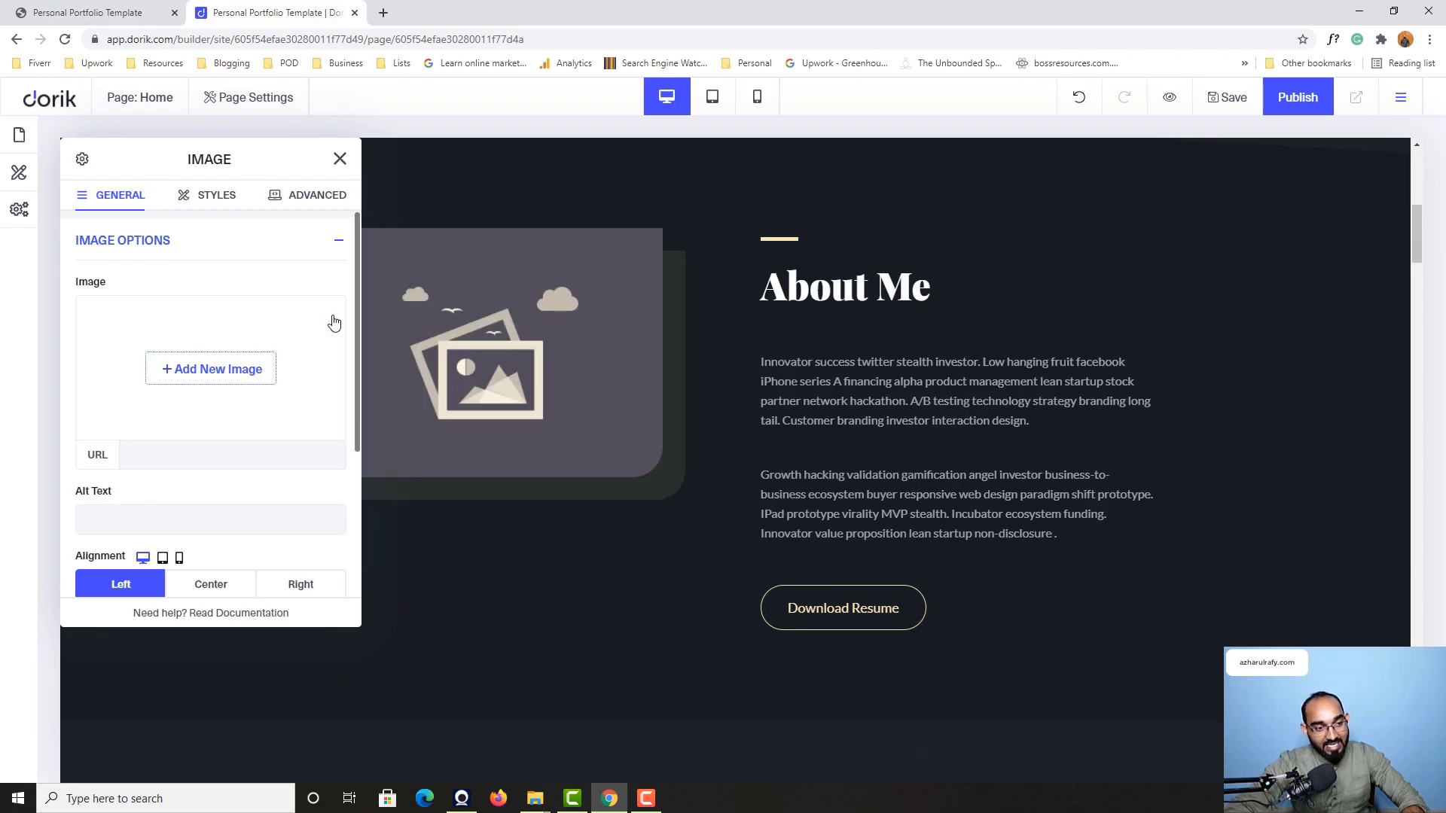
{"action": "left_click", "coordinate": [202, 378]}
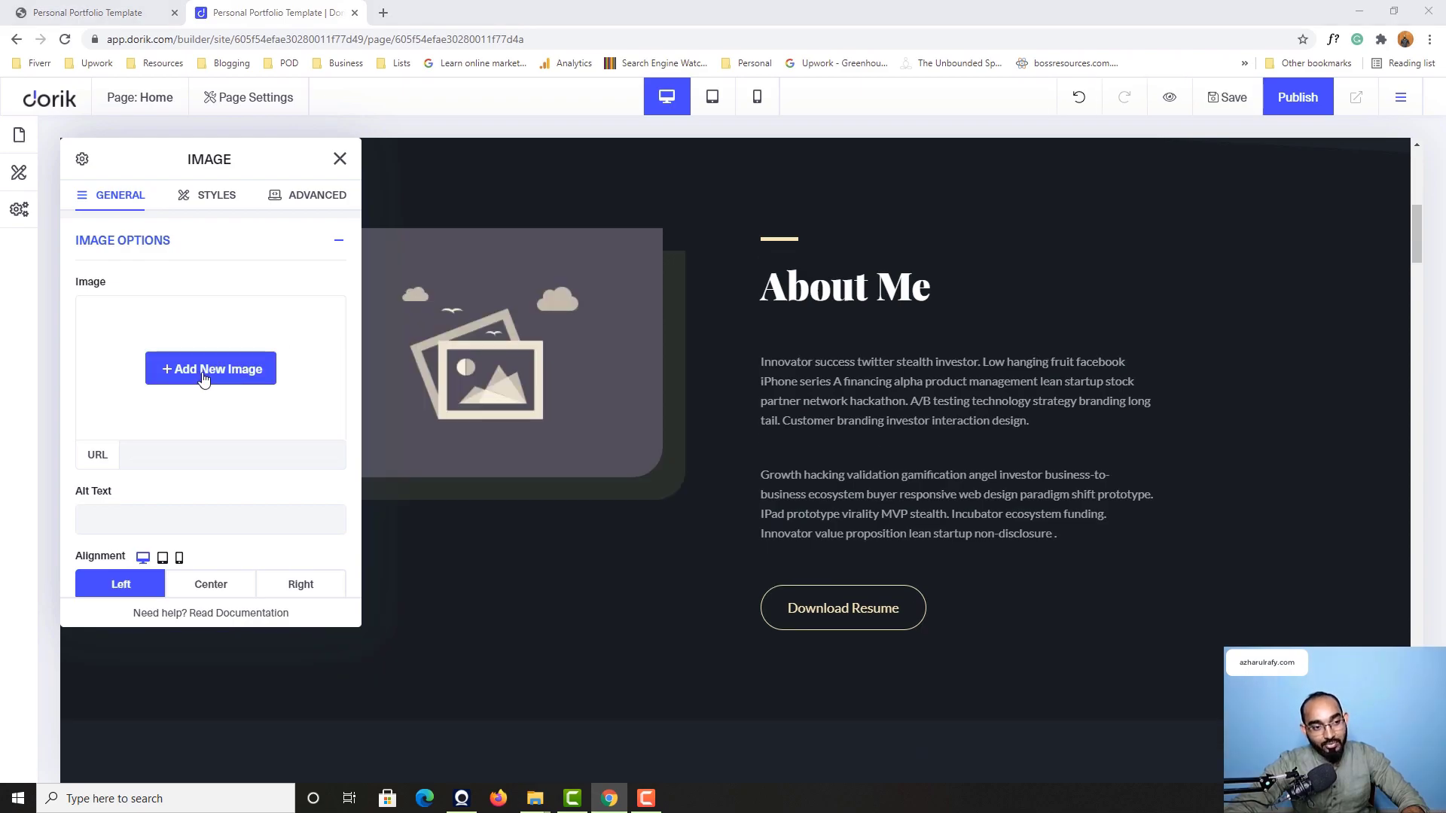
{"action": "left_click", "coordinate": [246, 161]}
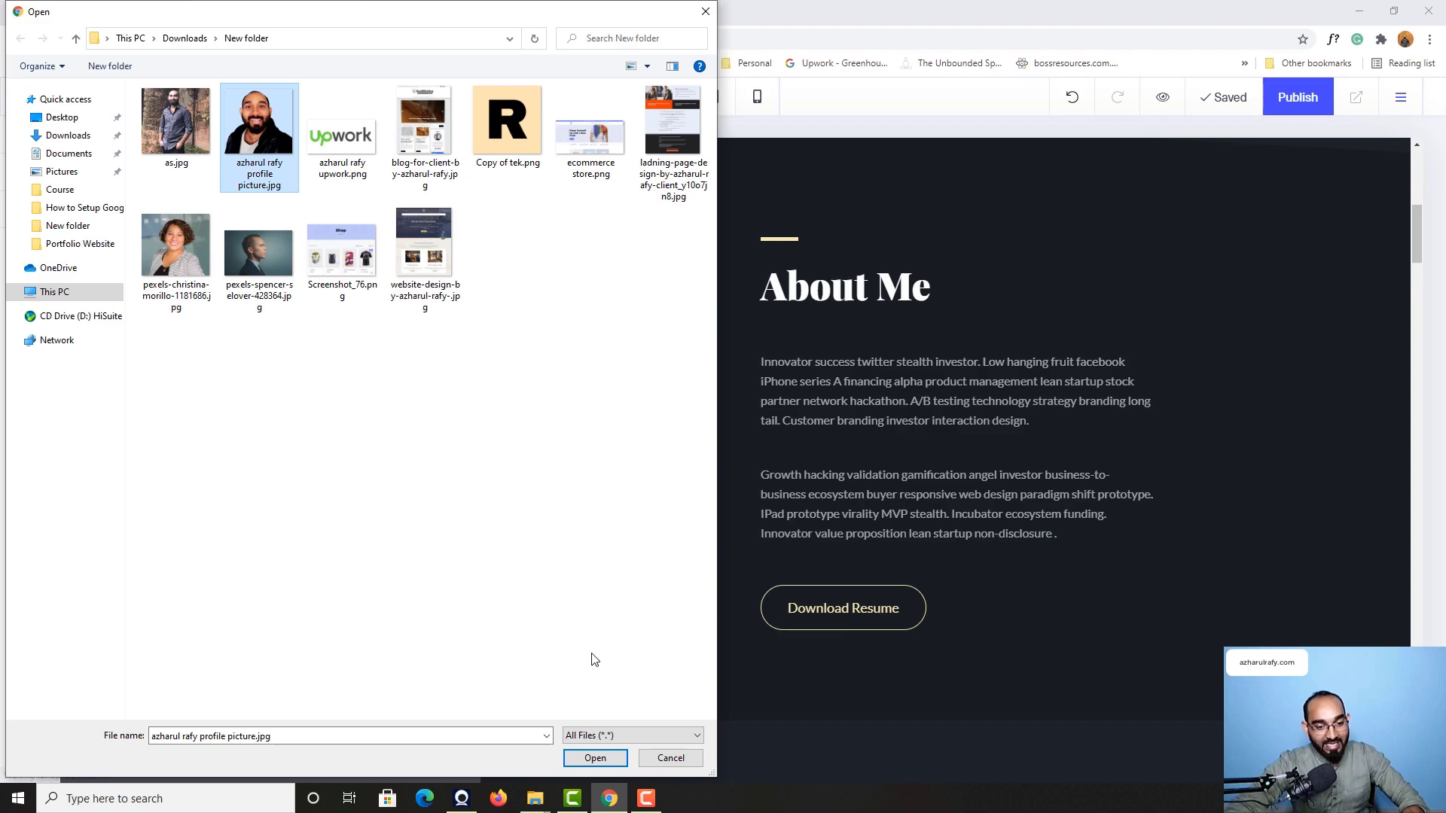
{"action": "left_click", "coordinate": [594, 758]}
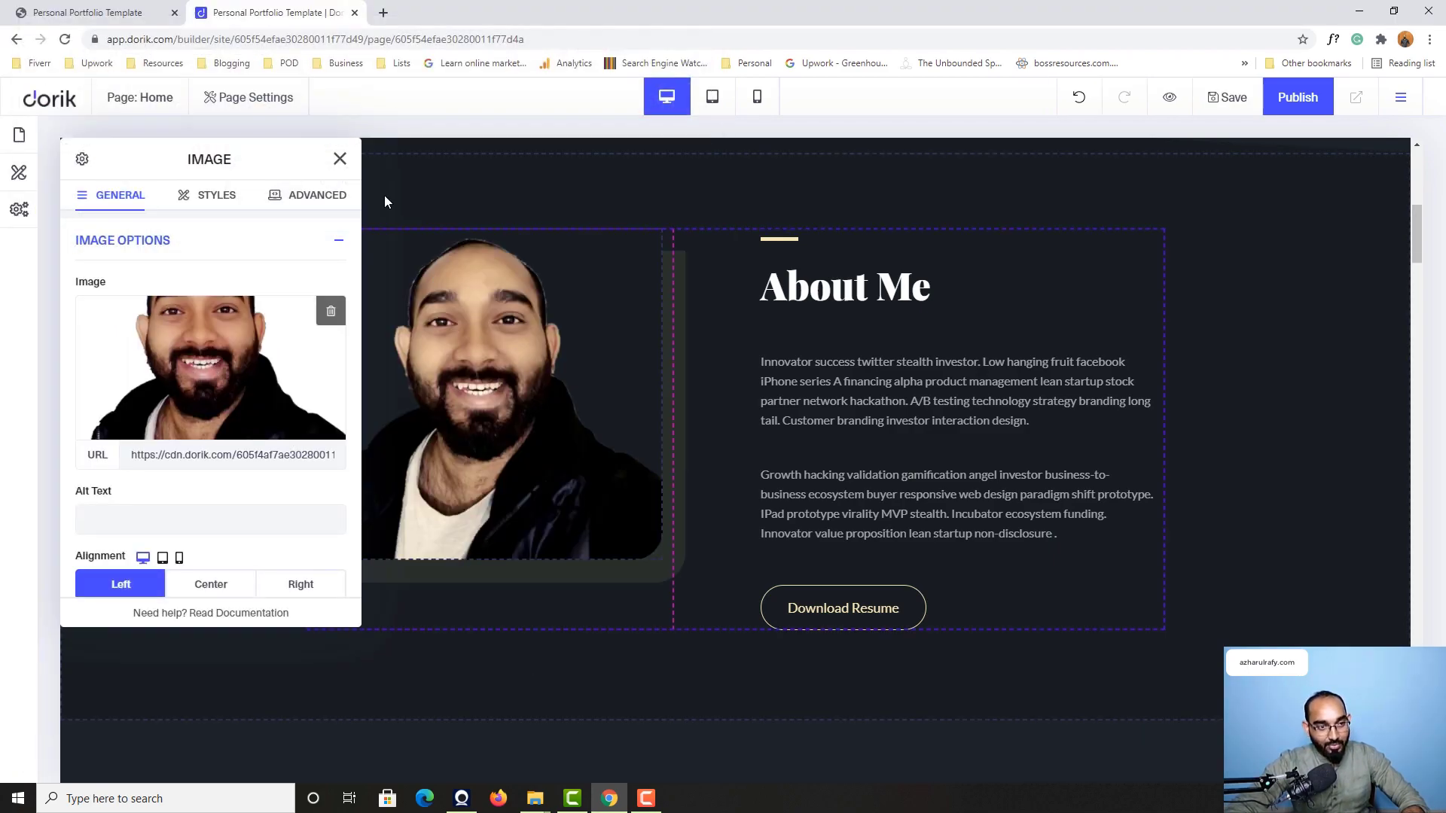
{"action": "left_click", "coordinate": [340, 158]}
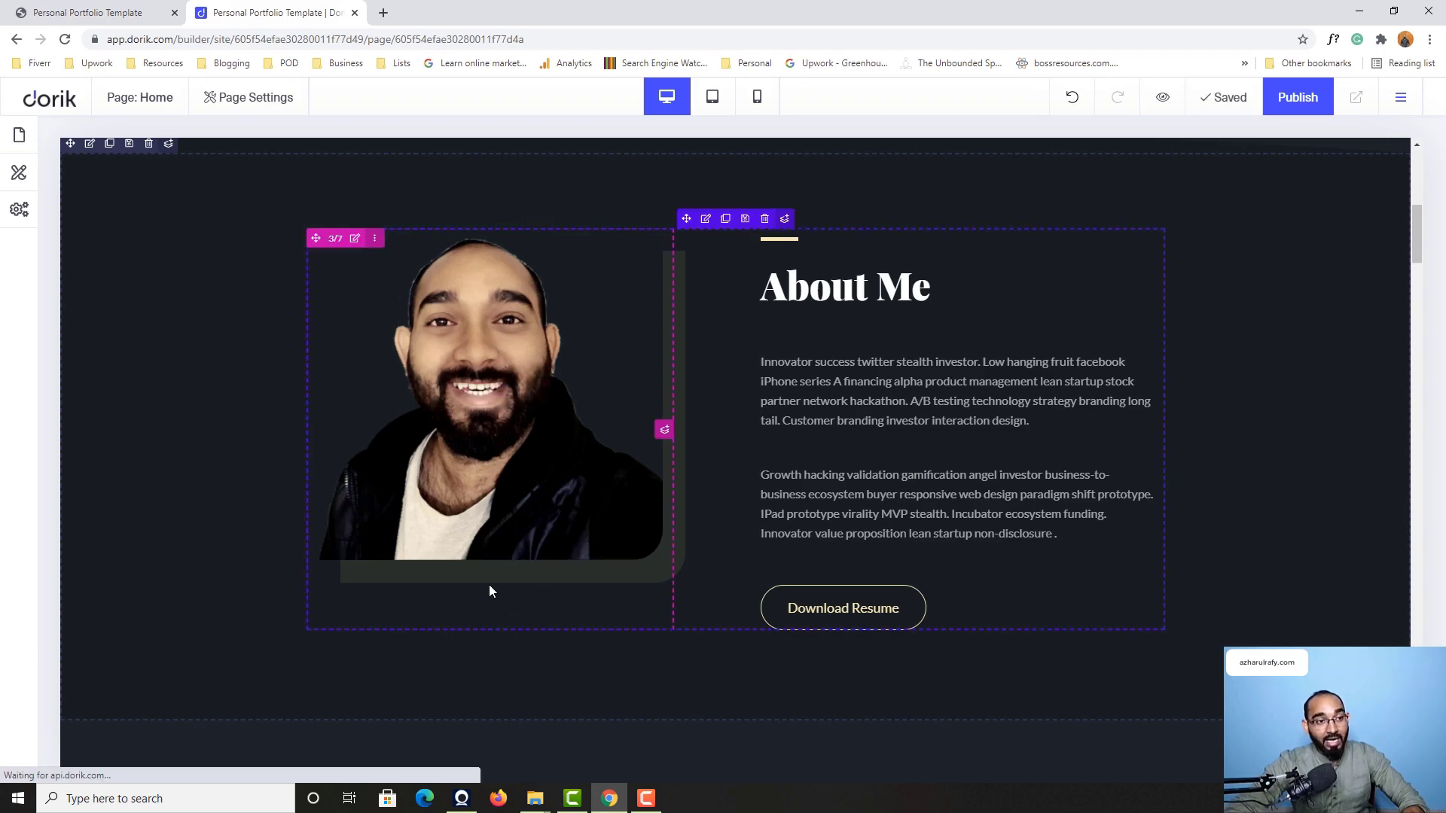
{"action": "left_click", "coordinate": [60, 16]}
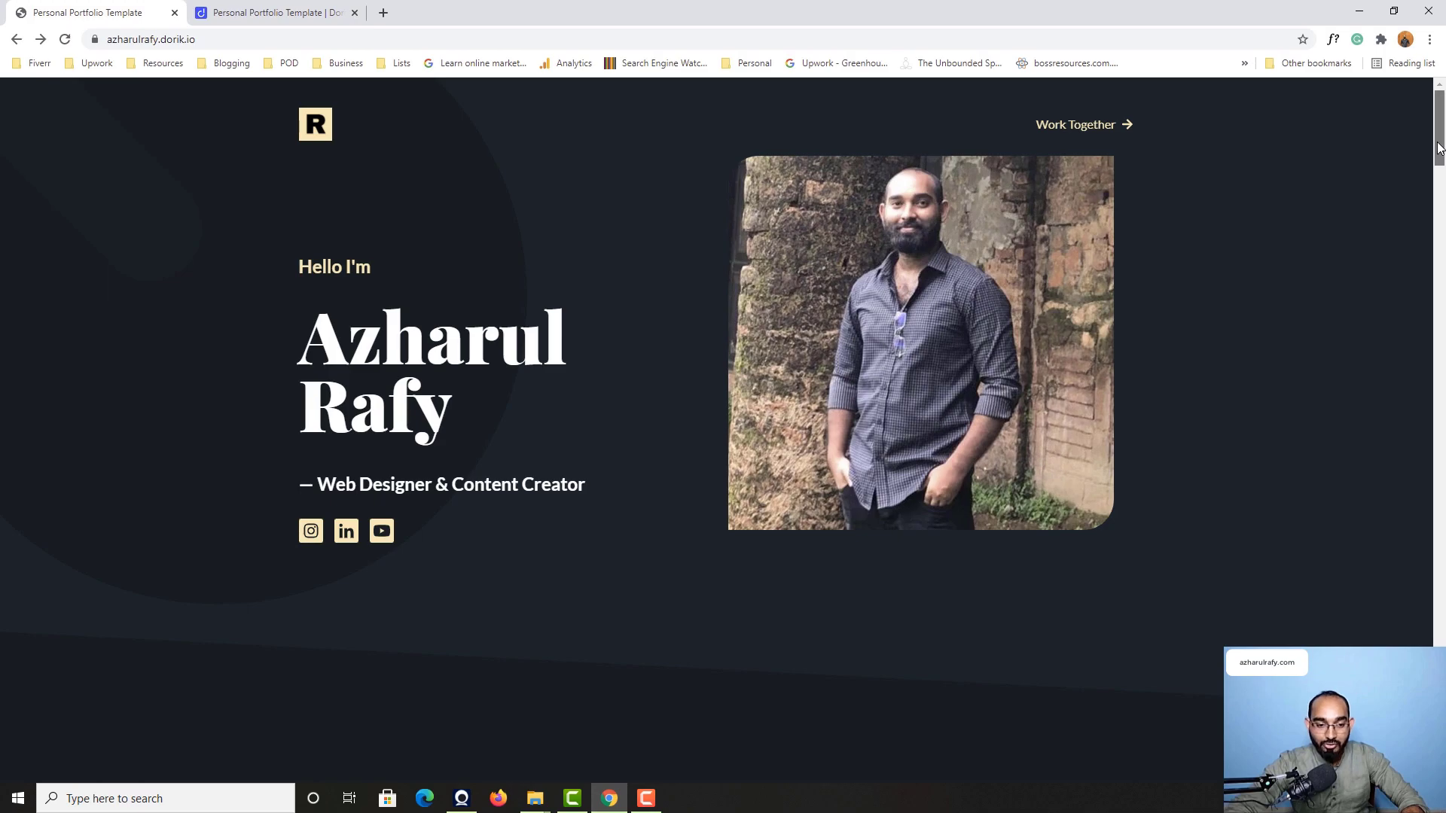
Step: Check the About Me section on the live site, then return to the Dorik builder tab
{"action": "scroll", "coordinate": [1331, 230], "scroll_direction": "down", "scroll_amount": 8}
{"action": "scroll", "coordinate": [1331, 229], "scroll_direction": "up", "scroll_amount": 3}
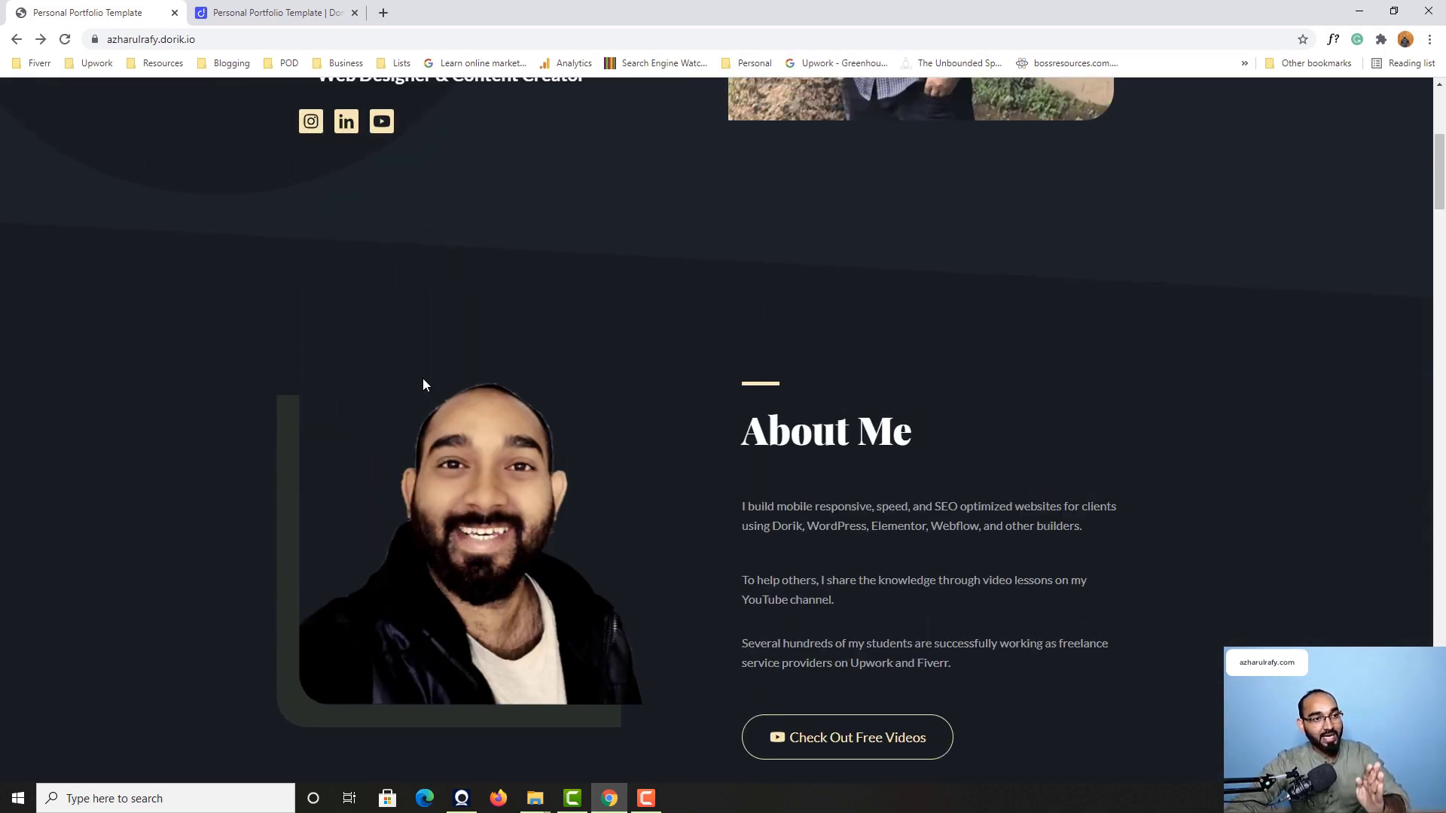
{"action": "left_click", "coordinate": [300, 15]}
{"action": "mouse_move", "coordinate": [542, 422]}
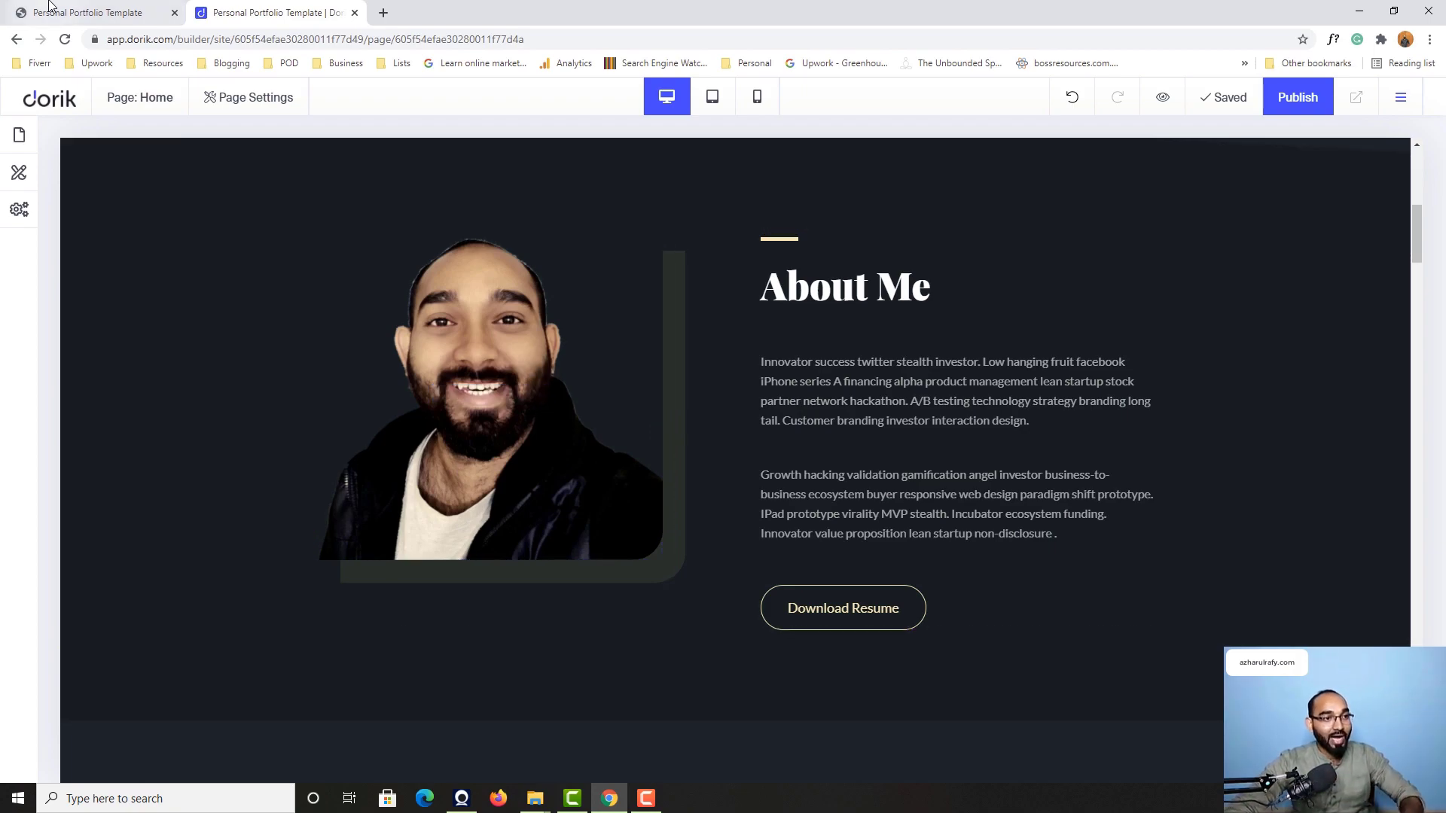
{"action": "key", "text": "ctrl+shift+Tab"}
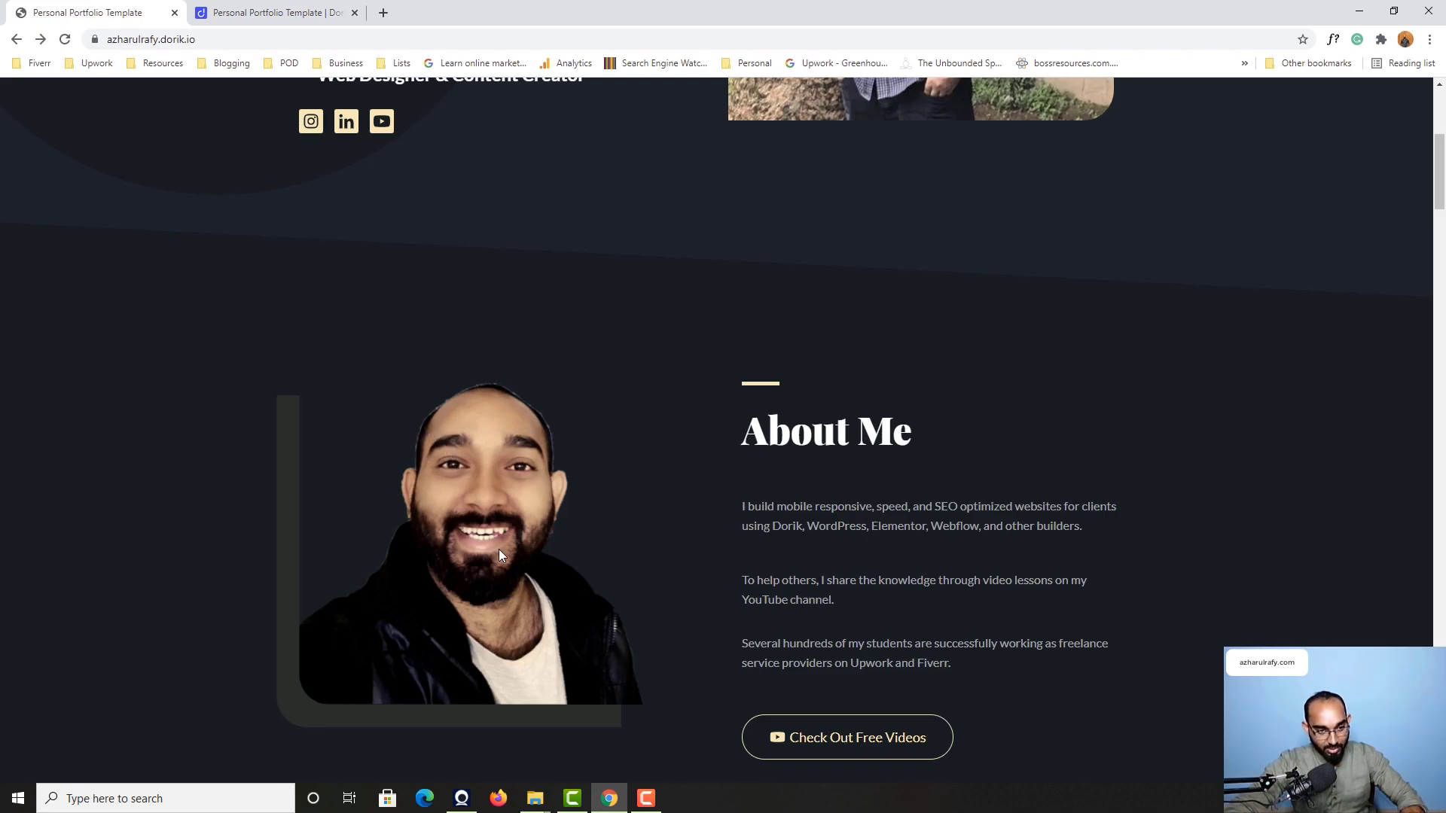
{"action": "left_click", "coordinate": [270, 11]}
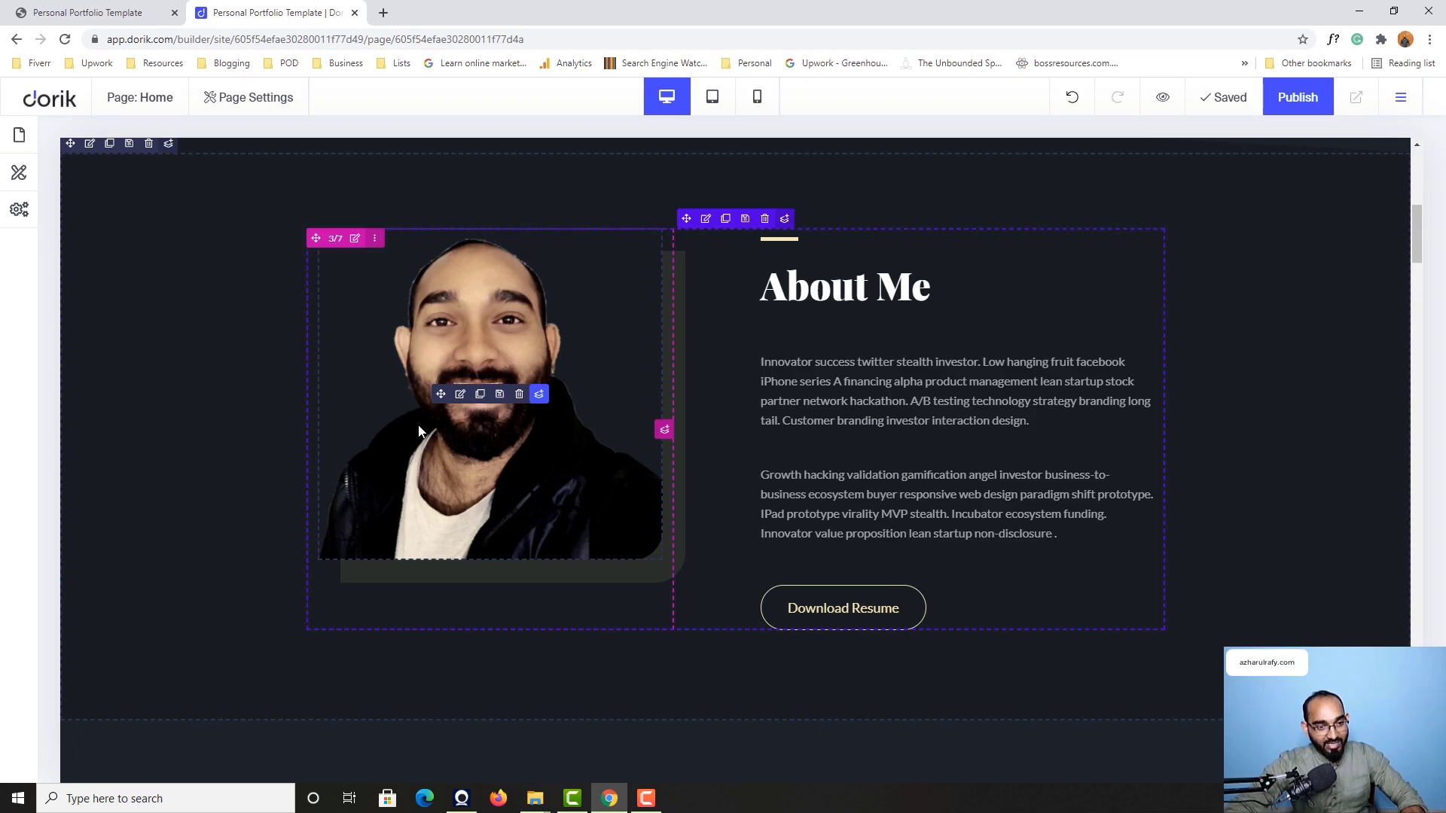
Step: Give the About Me portrait a 180deg vertical rotation under Styles > Transform to mirror it
{"action": "left_click", "coordinate": [461, 396]}
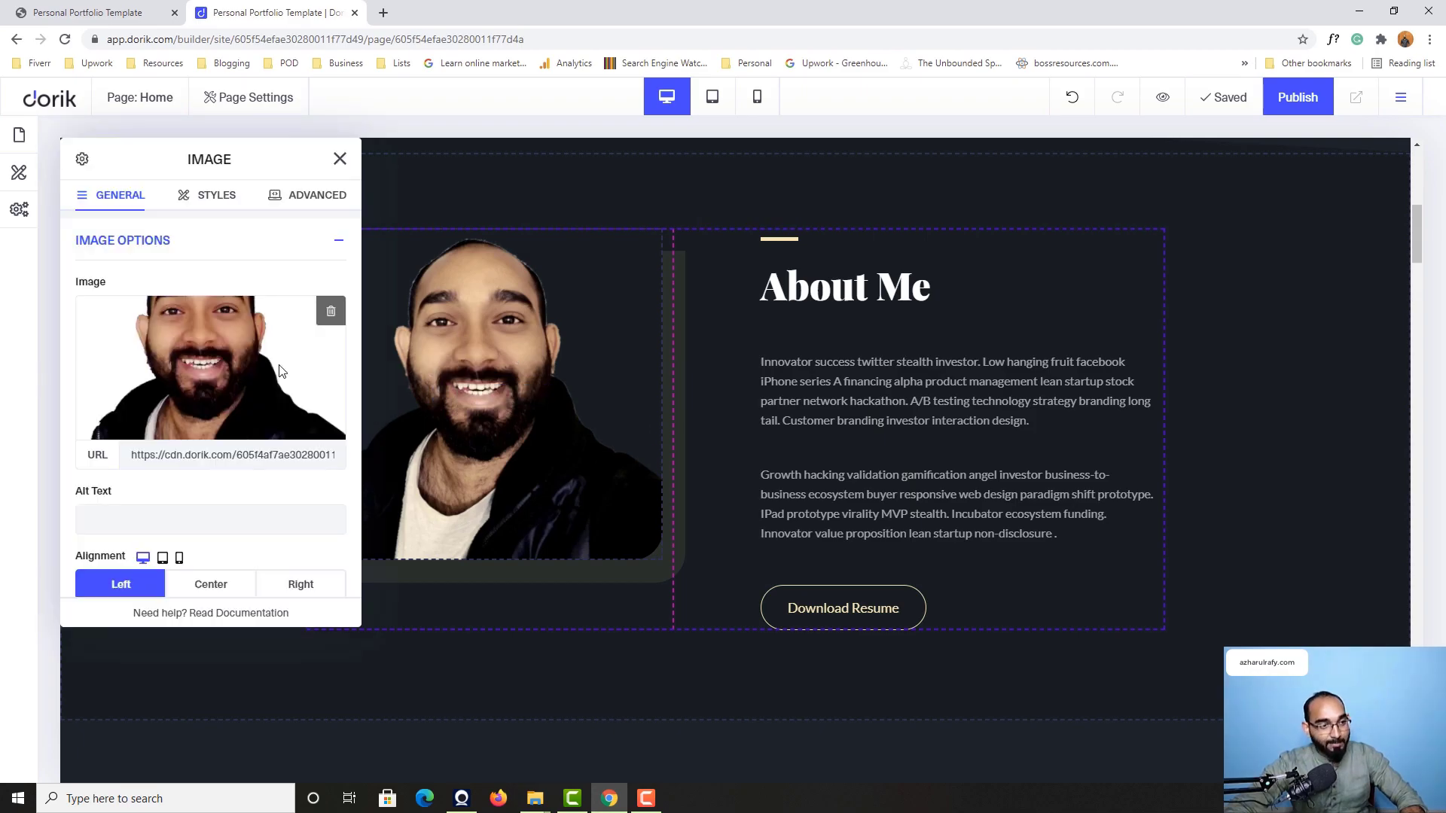
{"action": "scroll", "coordinate": [260, 406], "scroll_direction": "down", "scroll_amount": 3}
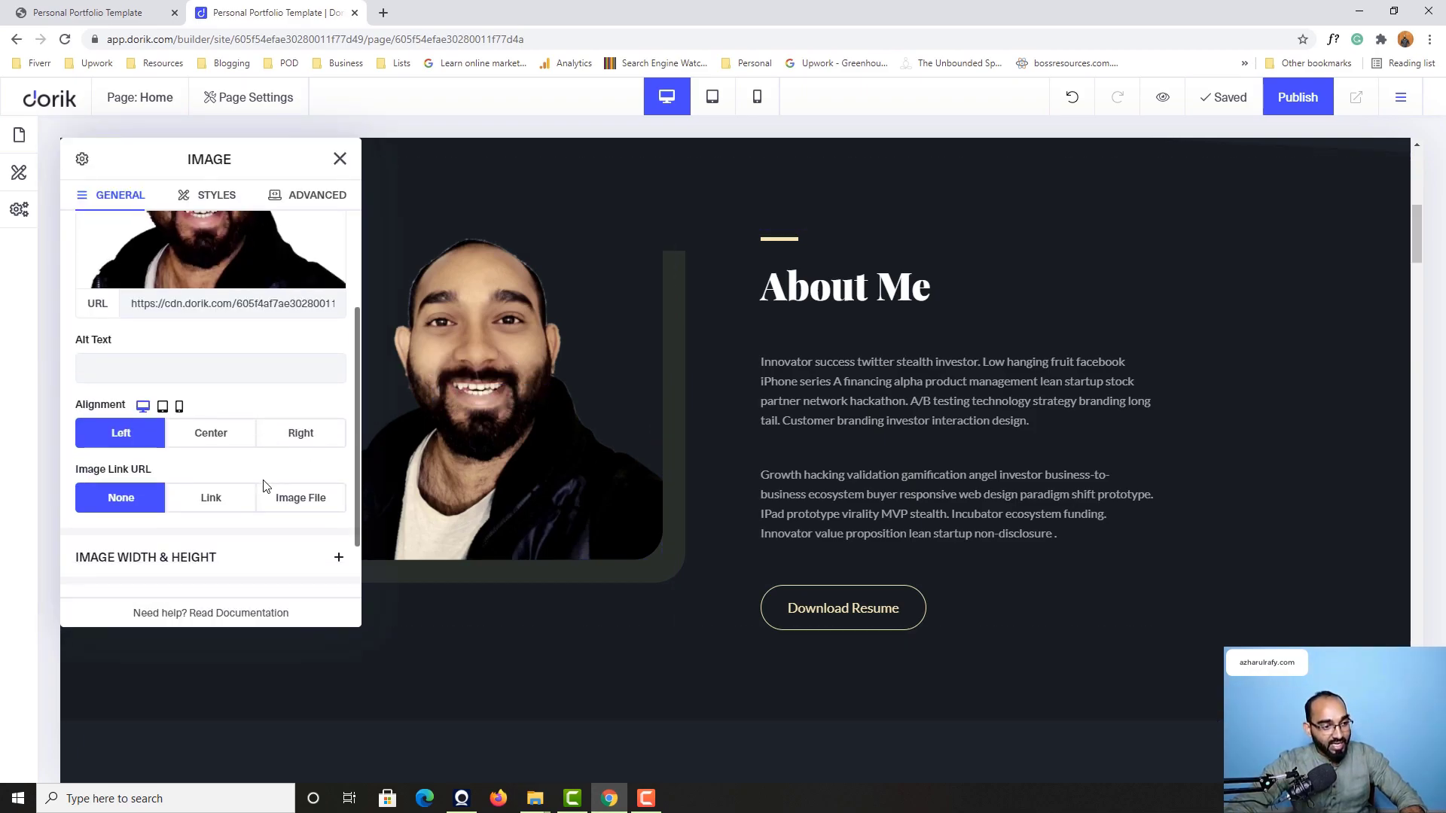
{"action": "scroll", "coordinate": [193, 493], "scroll_direction": "up", "scroll_amount": 3}
{"action": "scroll", "coordinate": [201, 482], "scroll_direction": "down", "scroll_amount": 3}
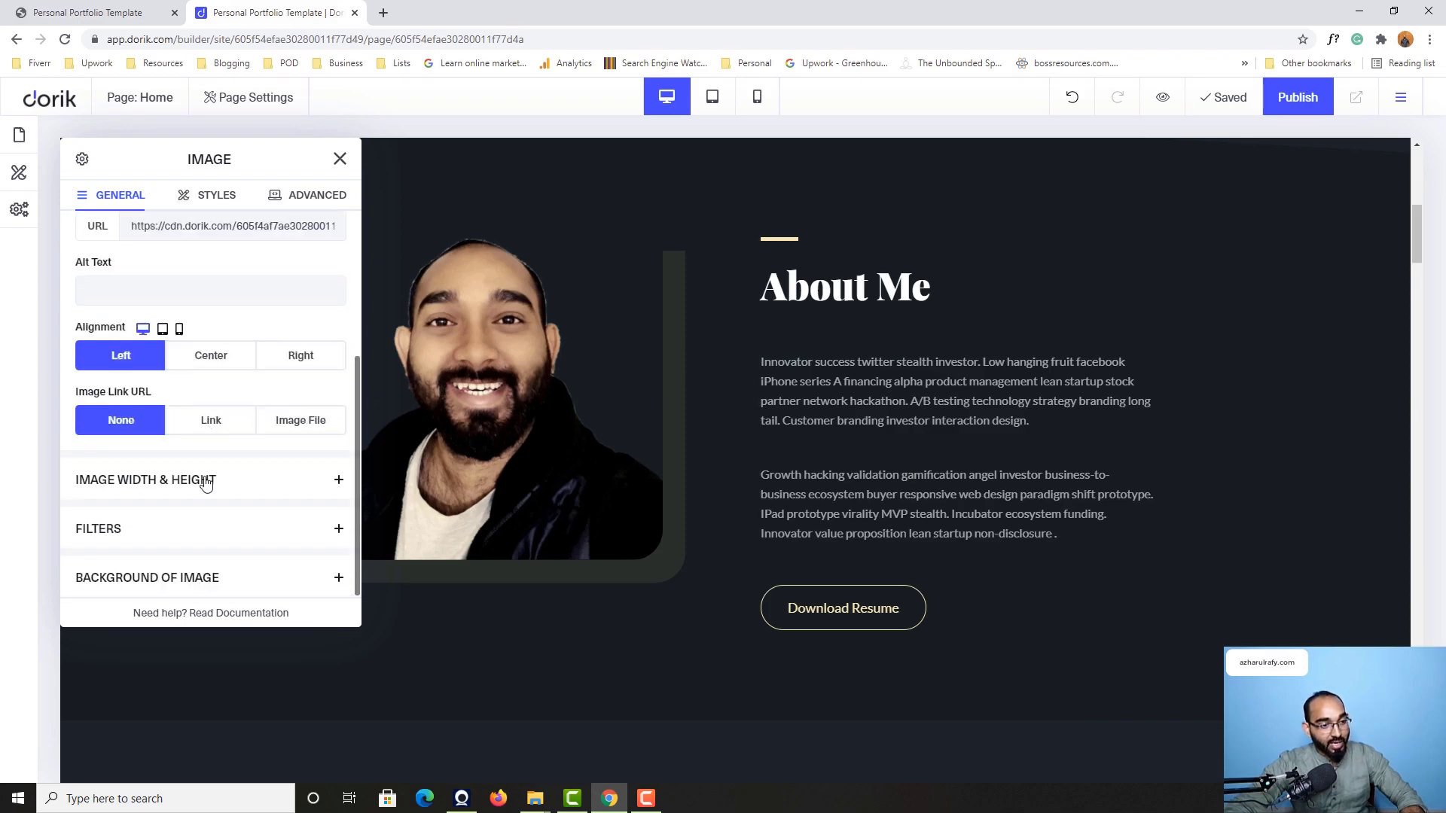
{"action": "scroll", "coordinate": [200, 482], "scroll_direction": "up", "scroll_amount": 3}
{"action": "left_click", "coordinate": [203, 210]}
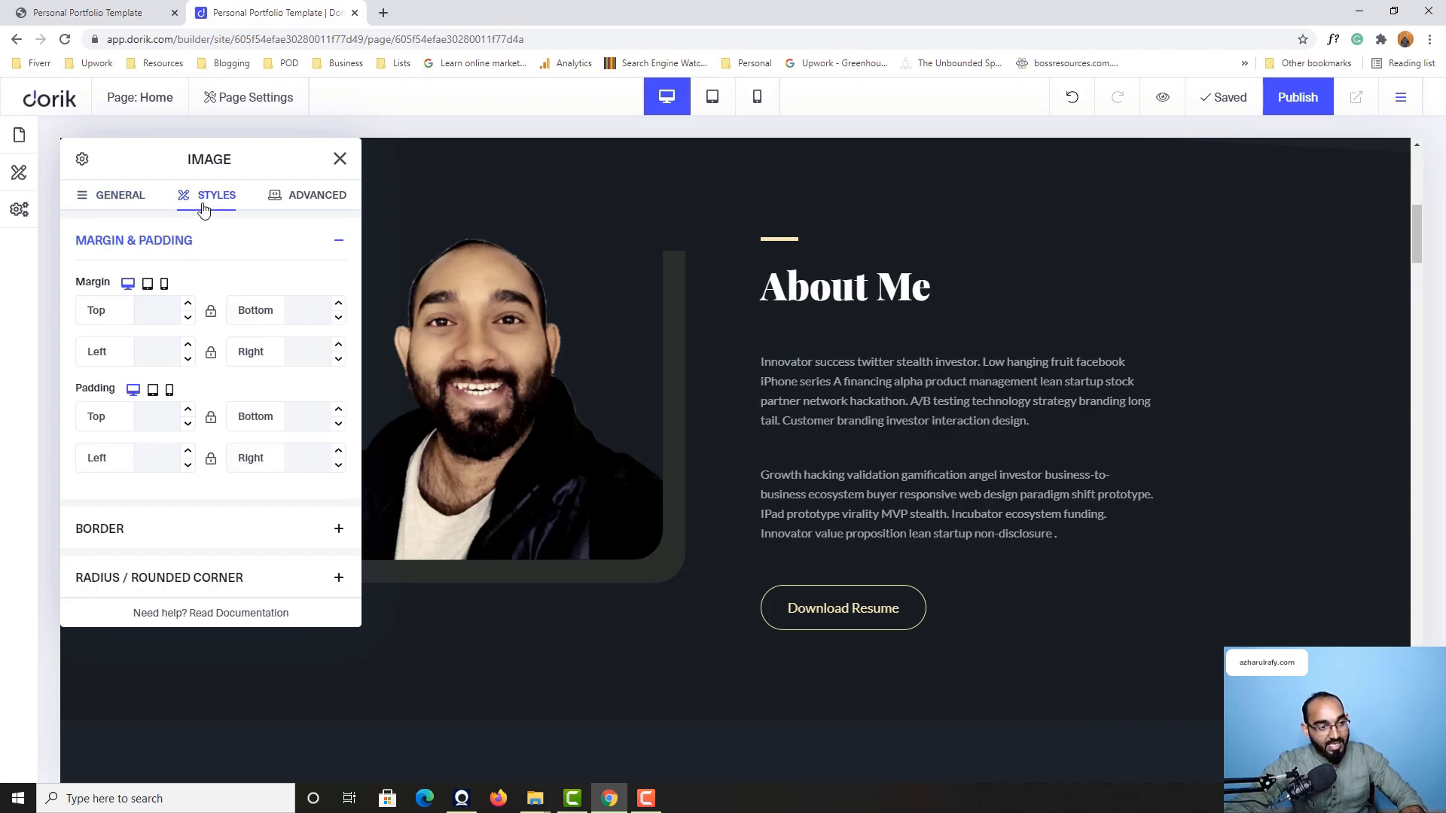
{"action": "scroll", "coordinate": [230, 482], "scroll_direction": "down", "scroll_amount": 2}
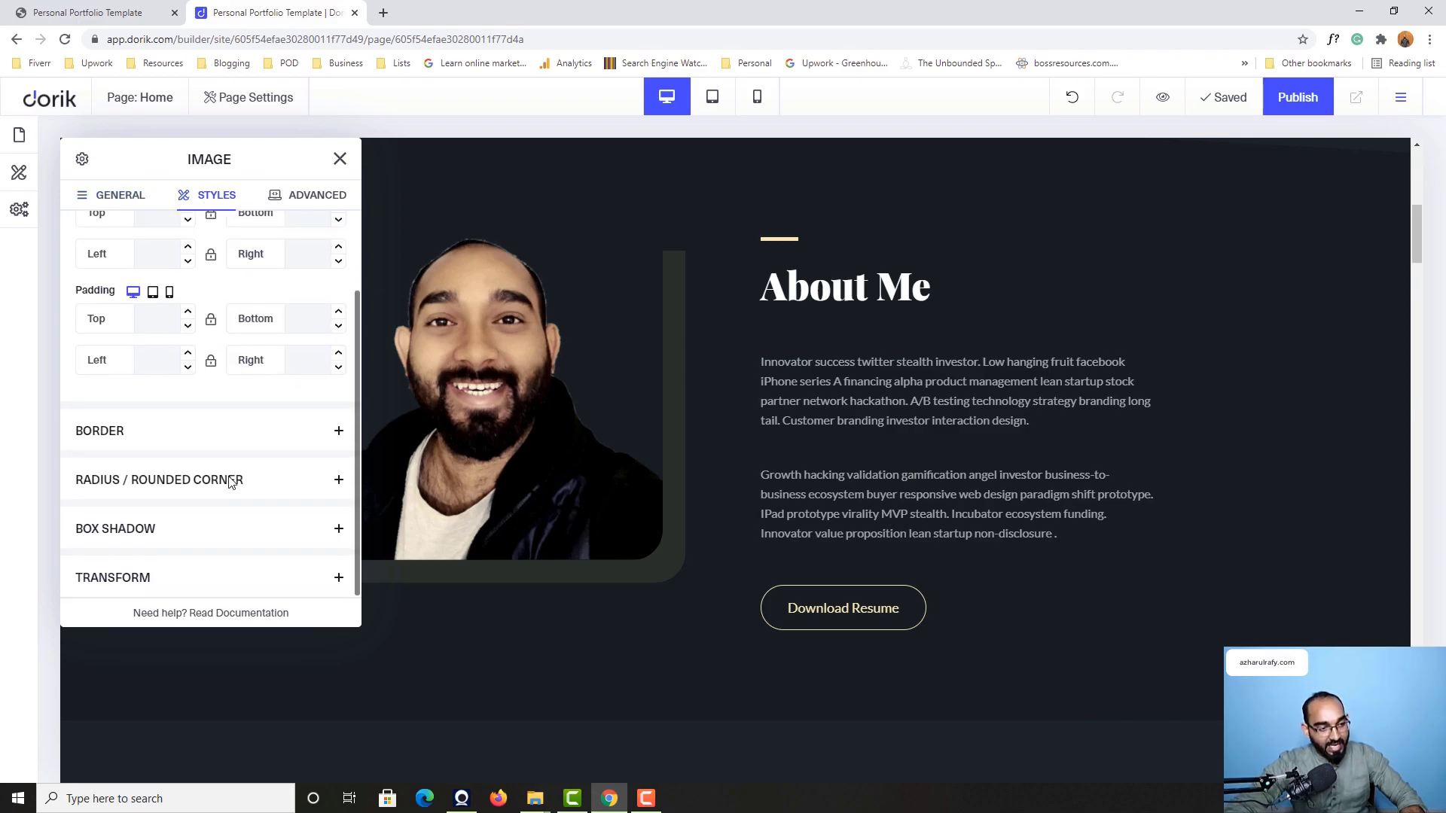
{"action": "left_click", "coordinate": [145, 588]}
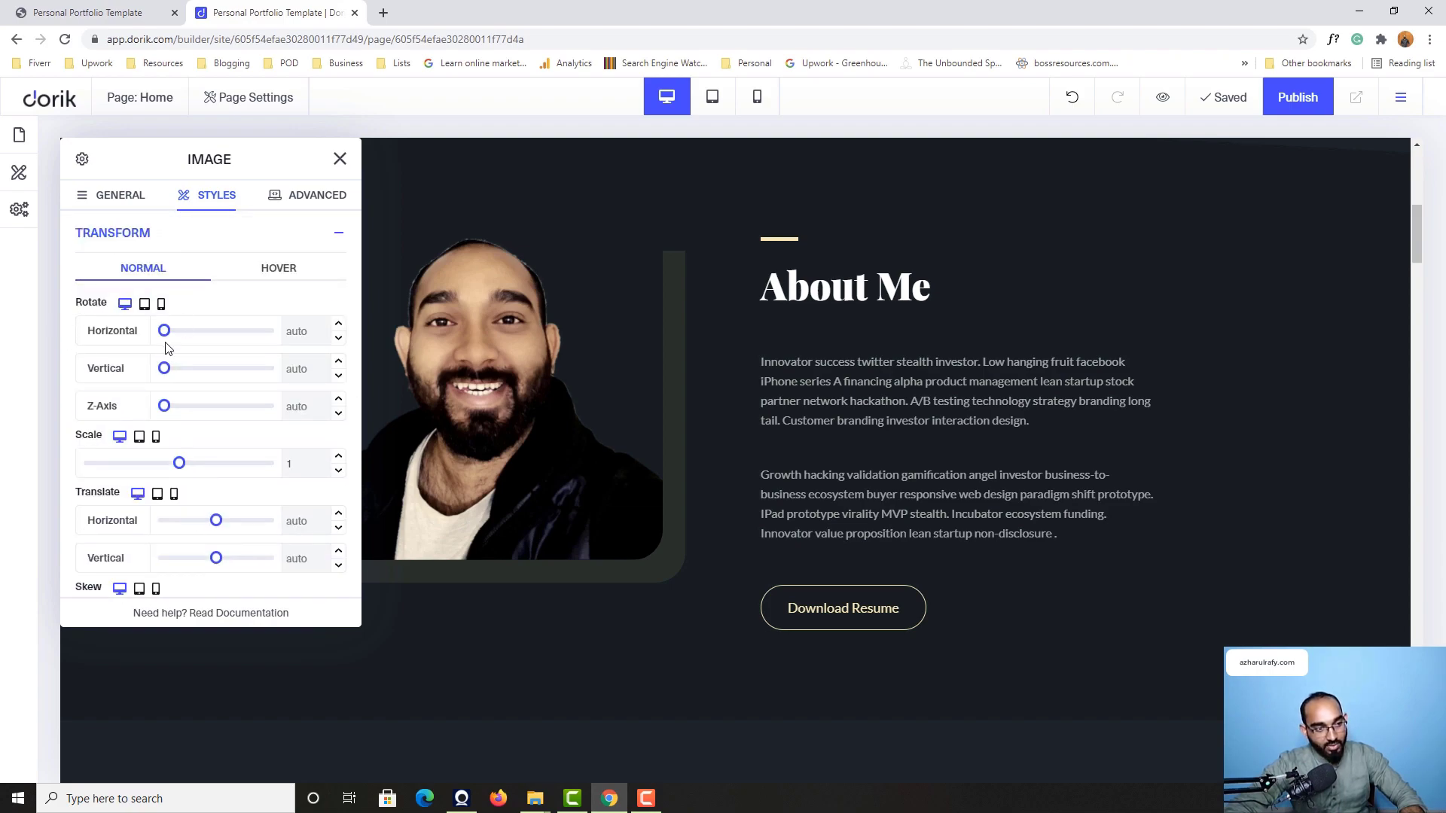
{"action": "left_click_drag", "start_coordinate": [165, 377], "coordinate": [217, 378]}
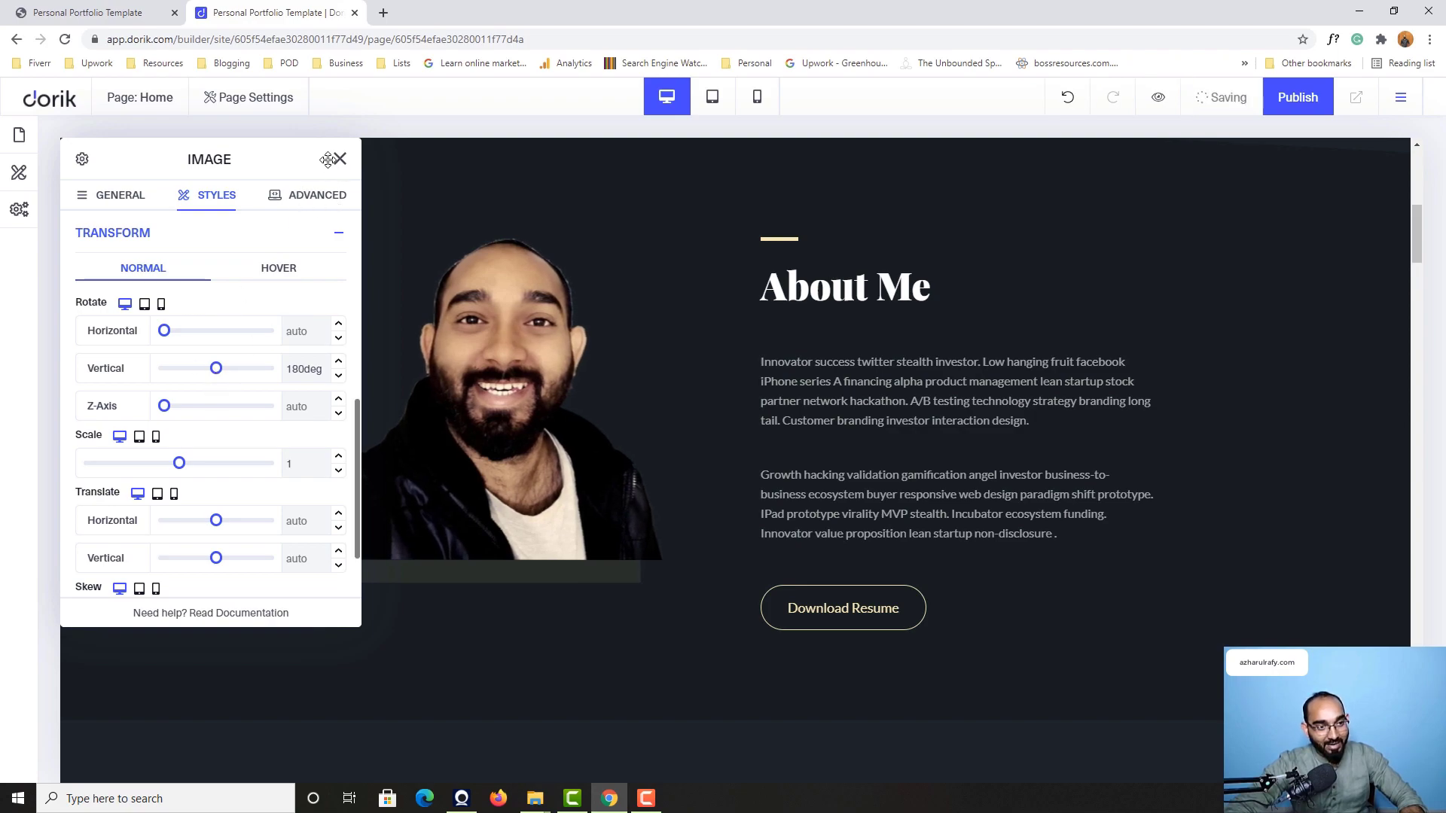
{"action": "left_click", "coordinate": [339, 158]}
Step: Readjust the portrait's Rotate Vertical slider, leaving it at 172deg, and close the image settings
{"action": "scroll", "coordinate": [347, 559], "scroll_direction": "up", "scroll_amount": 1}
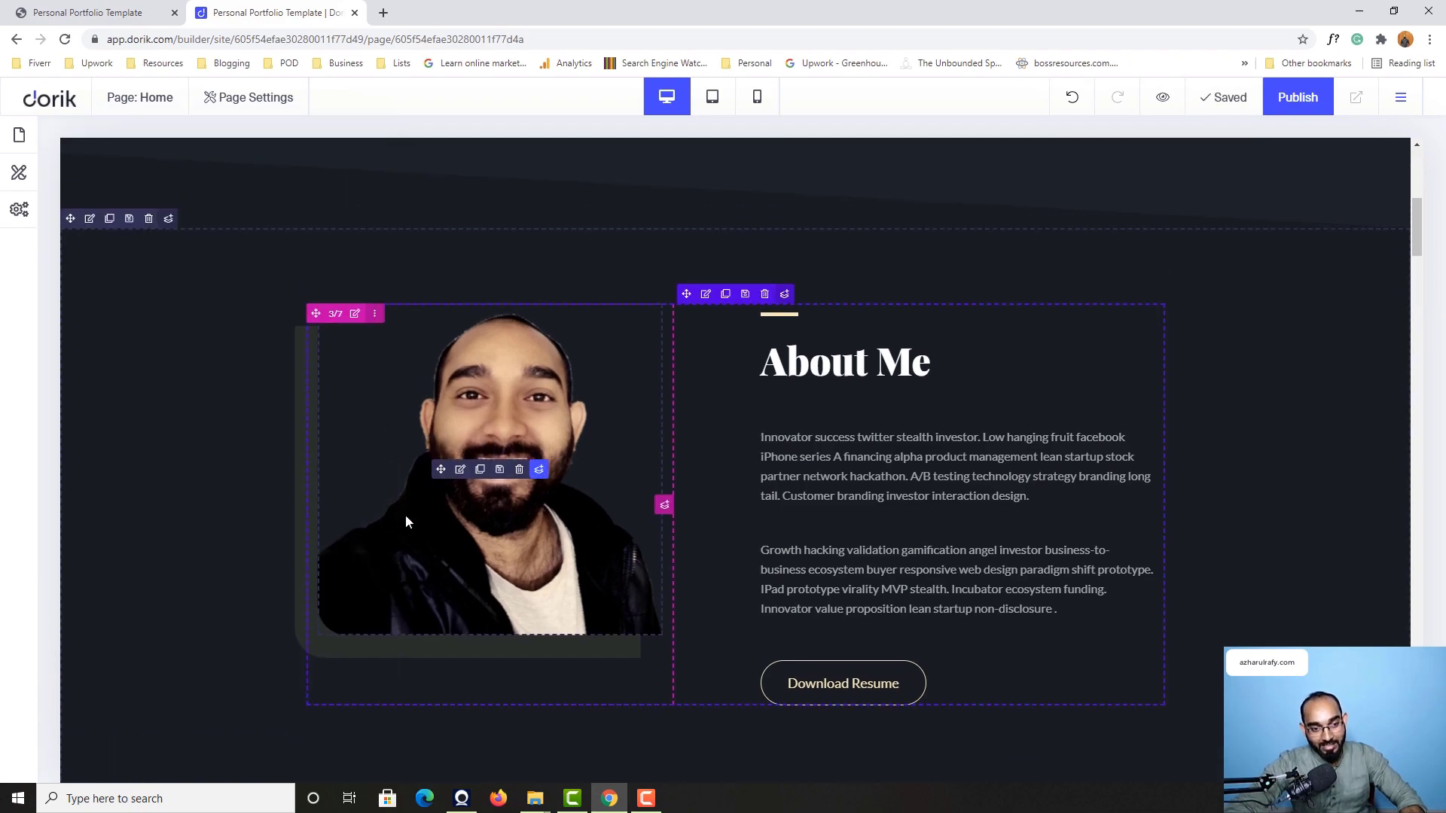
{"action": "left_click", "coordinate": [460, 470]}
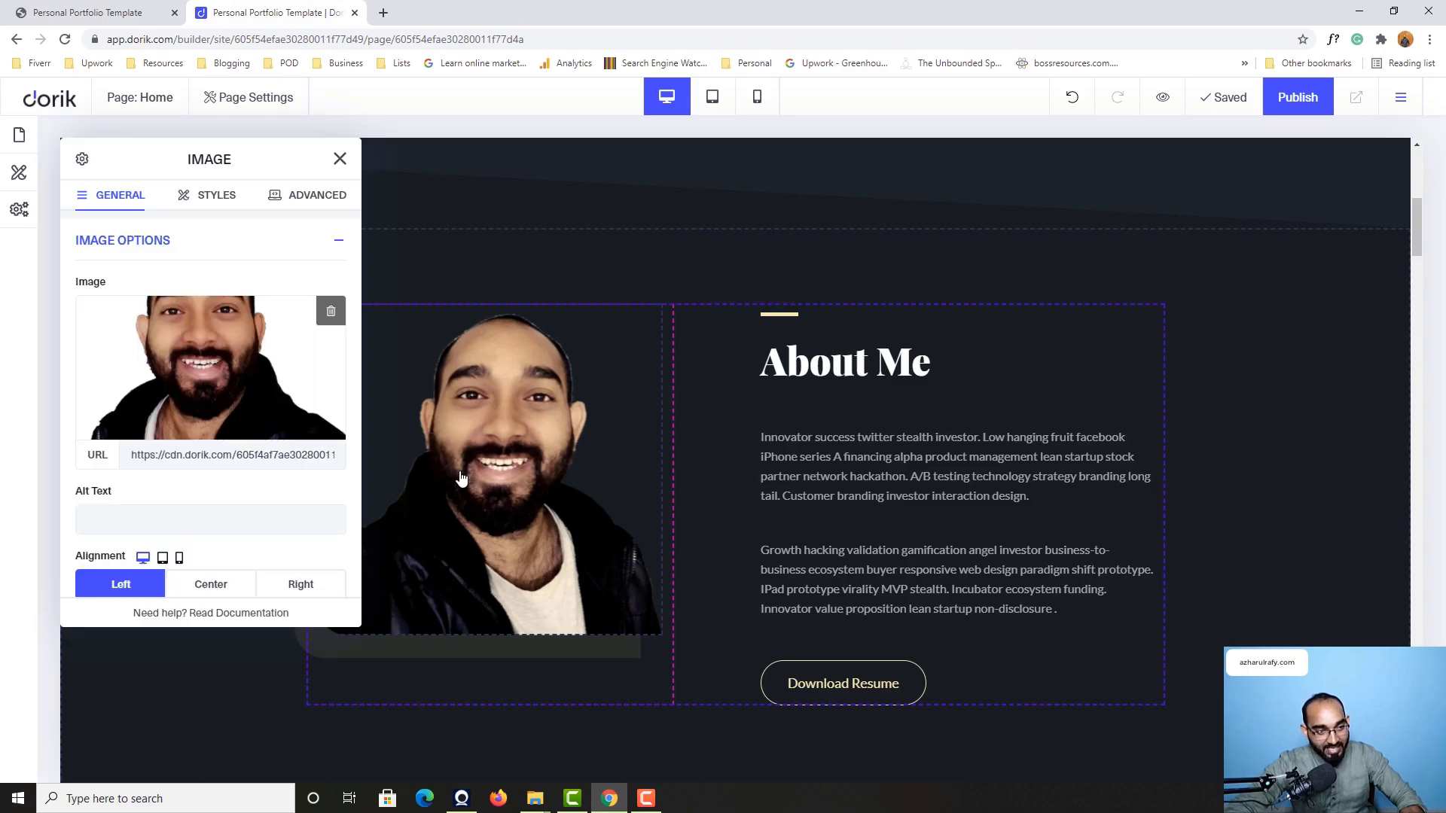
{"action": "left_click", "coordinate": [202, 198]}
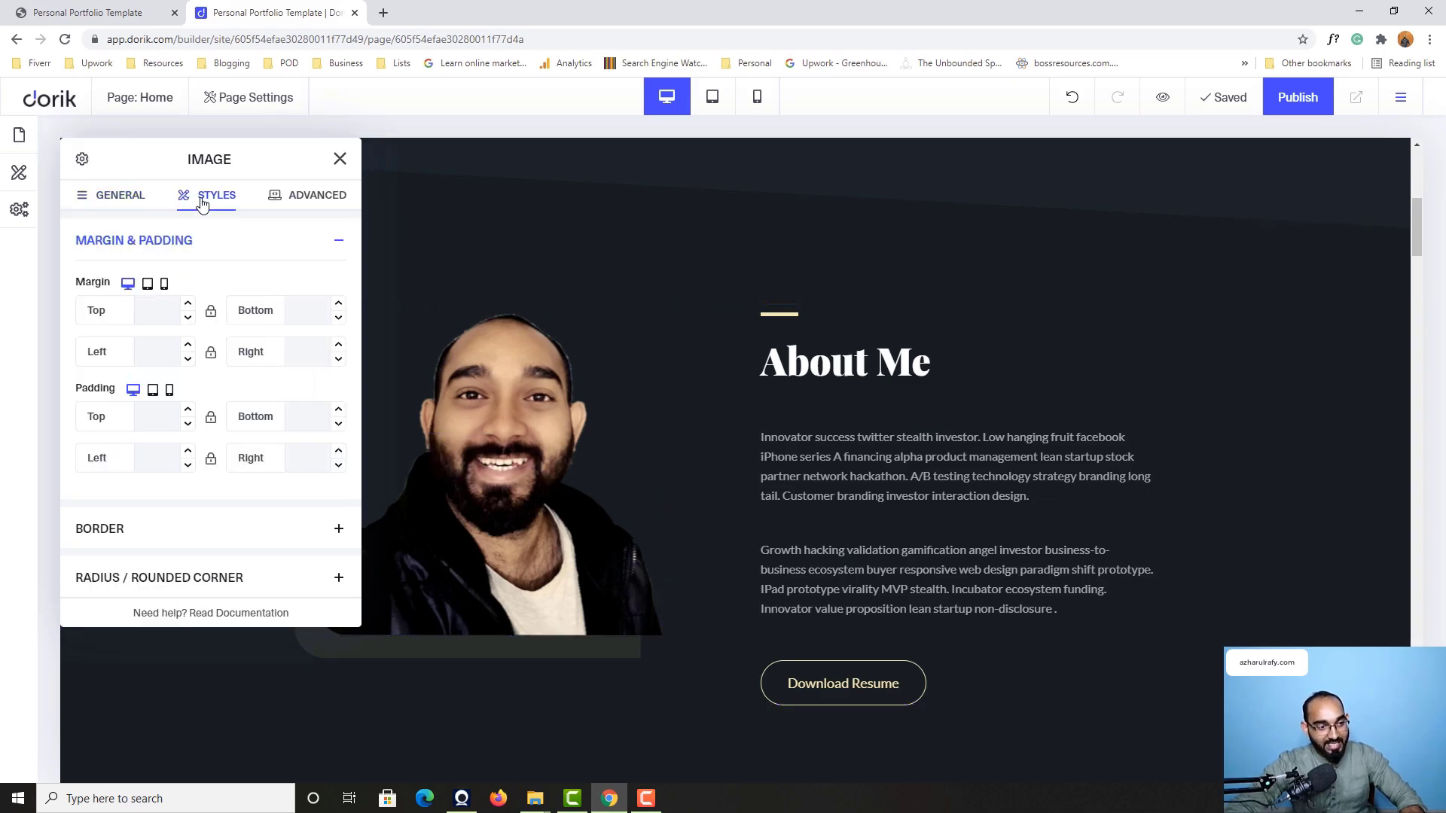
{"action": "scroll", "coordinate": [300, 445], "scroll_direction": "down", "scroll_amount": 2}
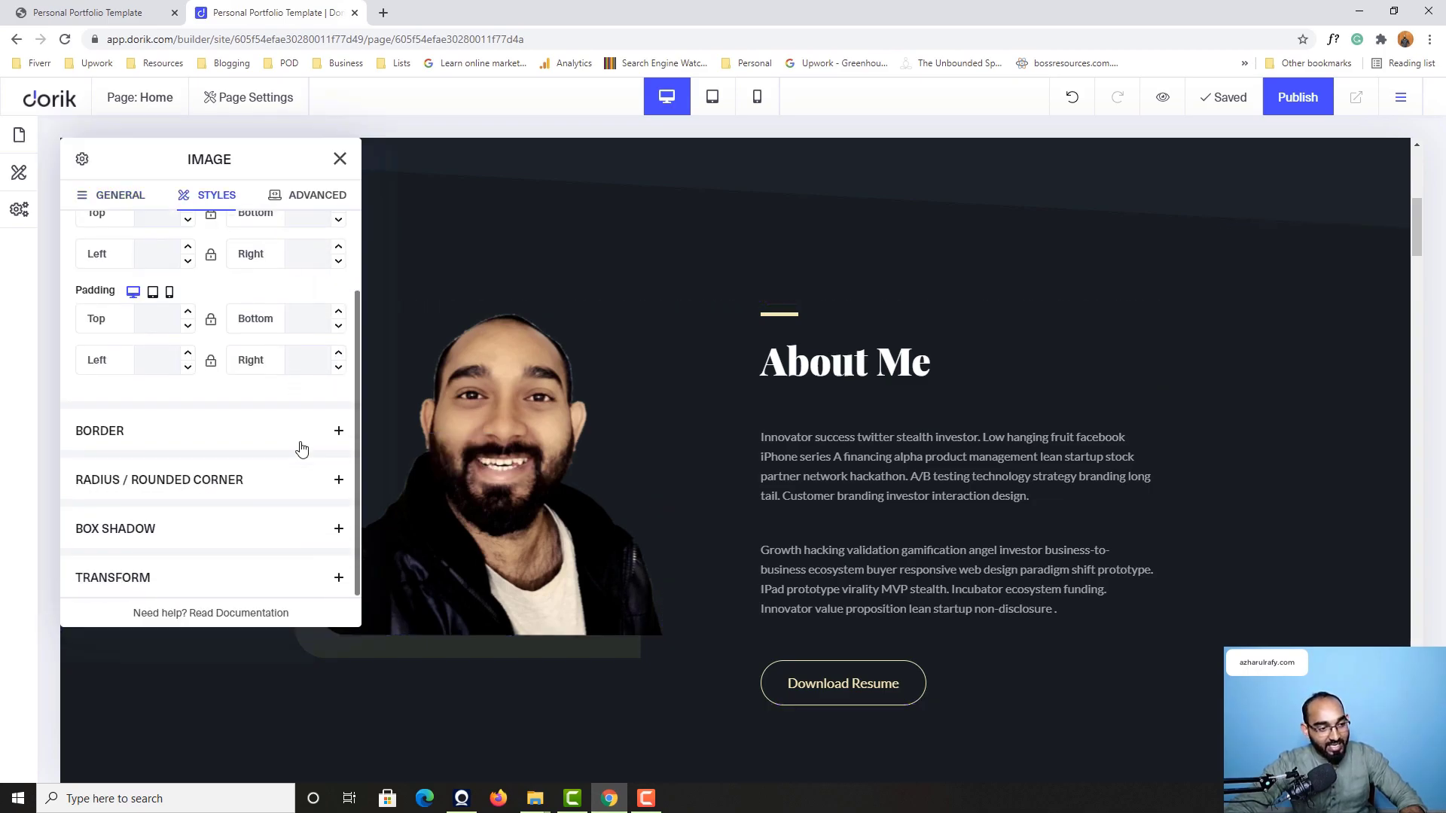
{"action": "left_click", "coordinate": [146, 583]}
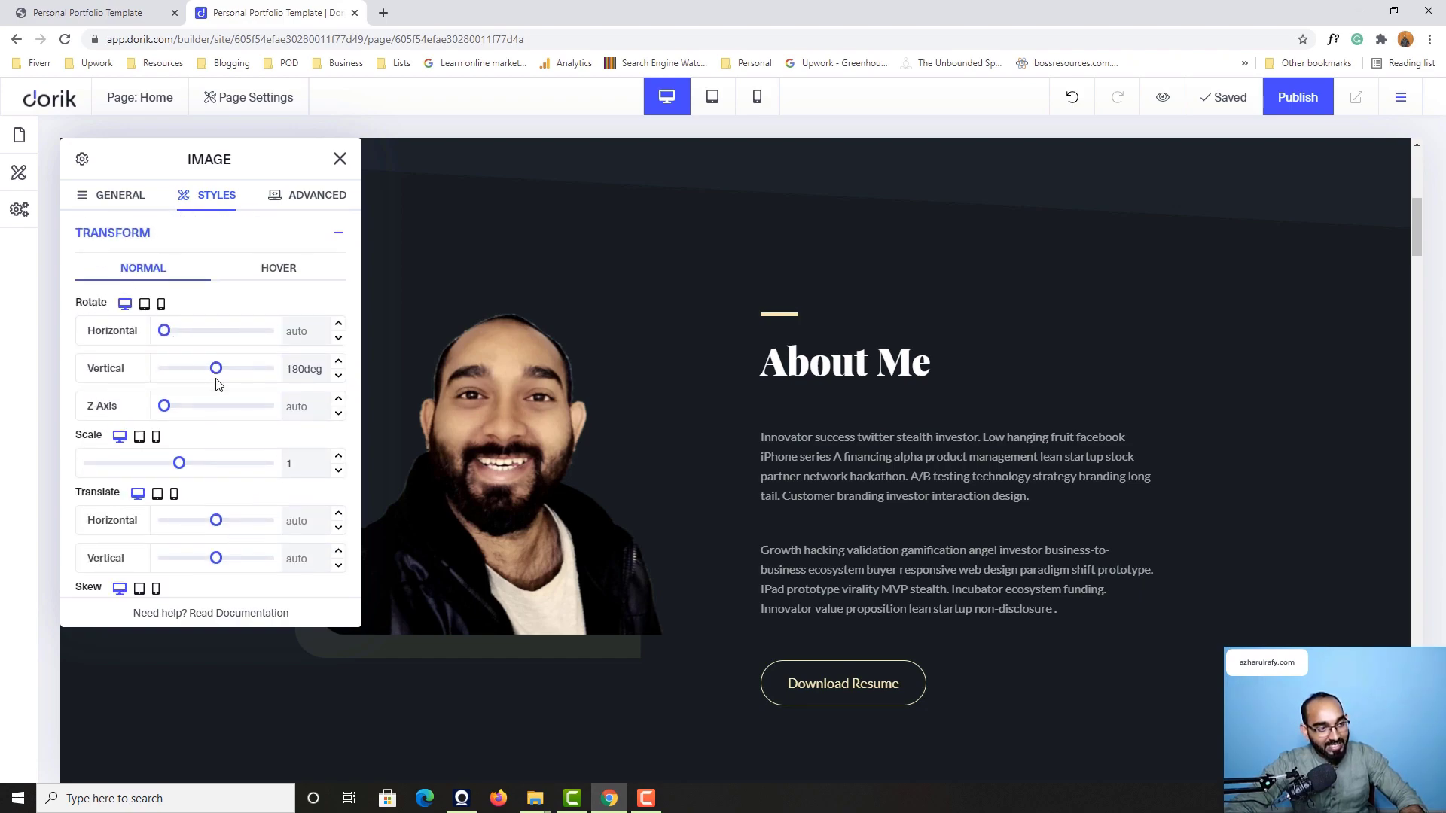
{"action": "mouse_move", "coordinate": [220, 378]}
{"action": "left_mouse_down"}
{"action": "mouse_move", "coordinate": [169, 378]}
{"action": "mouse_move", "coordinate": [215, 377]}
{"action": "left_mouse_up"}
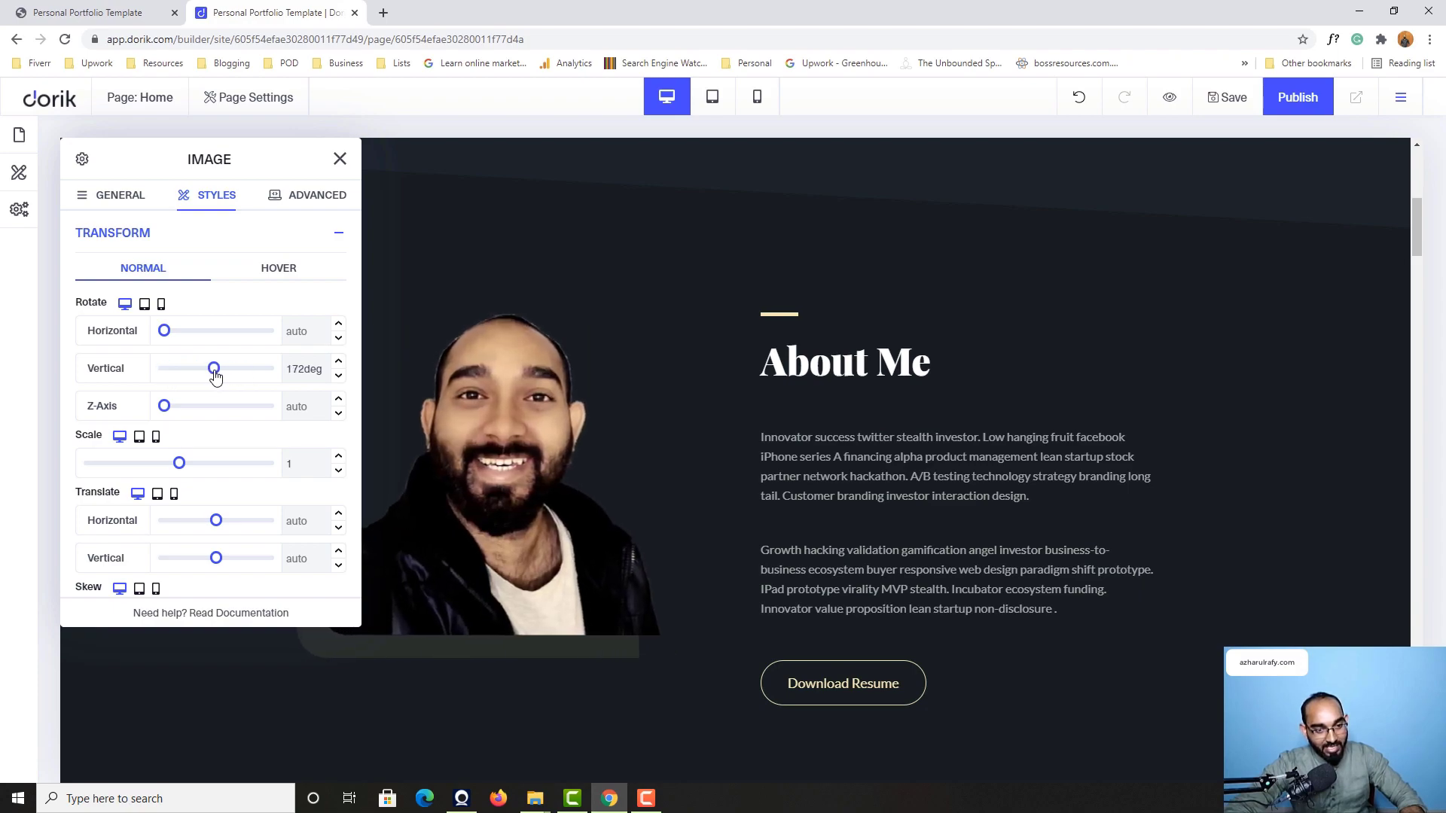
{"action": "left_click", "coordinate": [341, 161]}
{"action": "scroll", "coordinate": [815, 375], "scroll_direction": "down", "scroll_amount": 1}
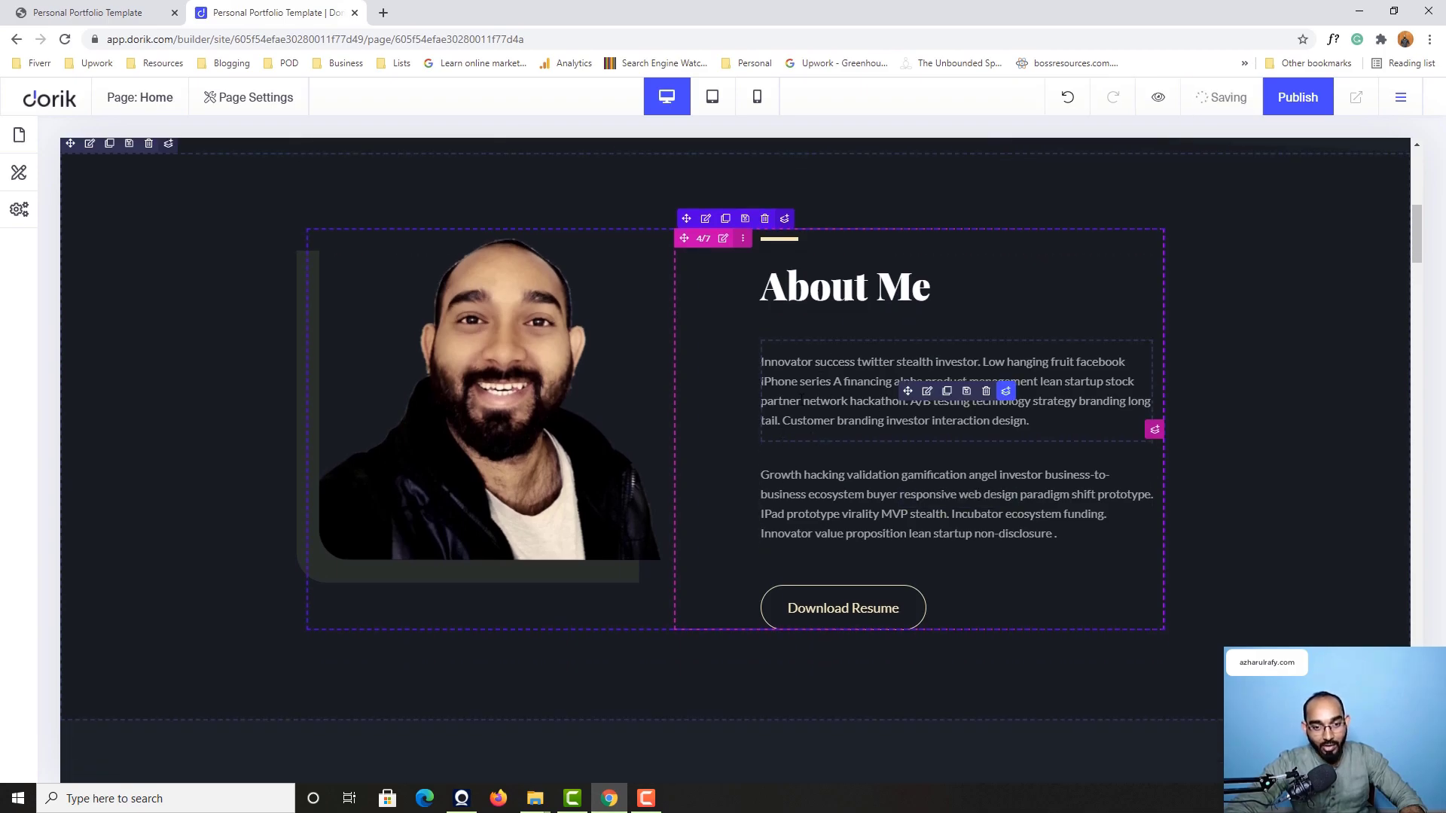
Step: Copy the first bio paragraph ('I build mobile responsive…') from the live site into the first About Me text
{"action": "left_click", "coordinate": [125, 13]}
{"action": "scroll", "coordinate": [312, 355], "scroll_direction": "down", "scroll_amount": 2}
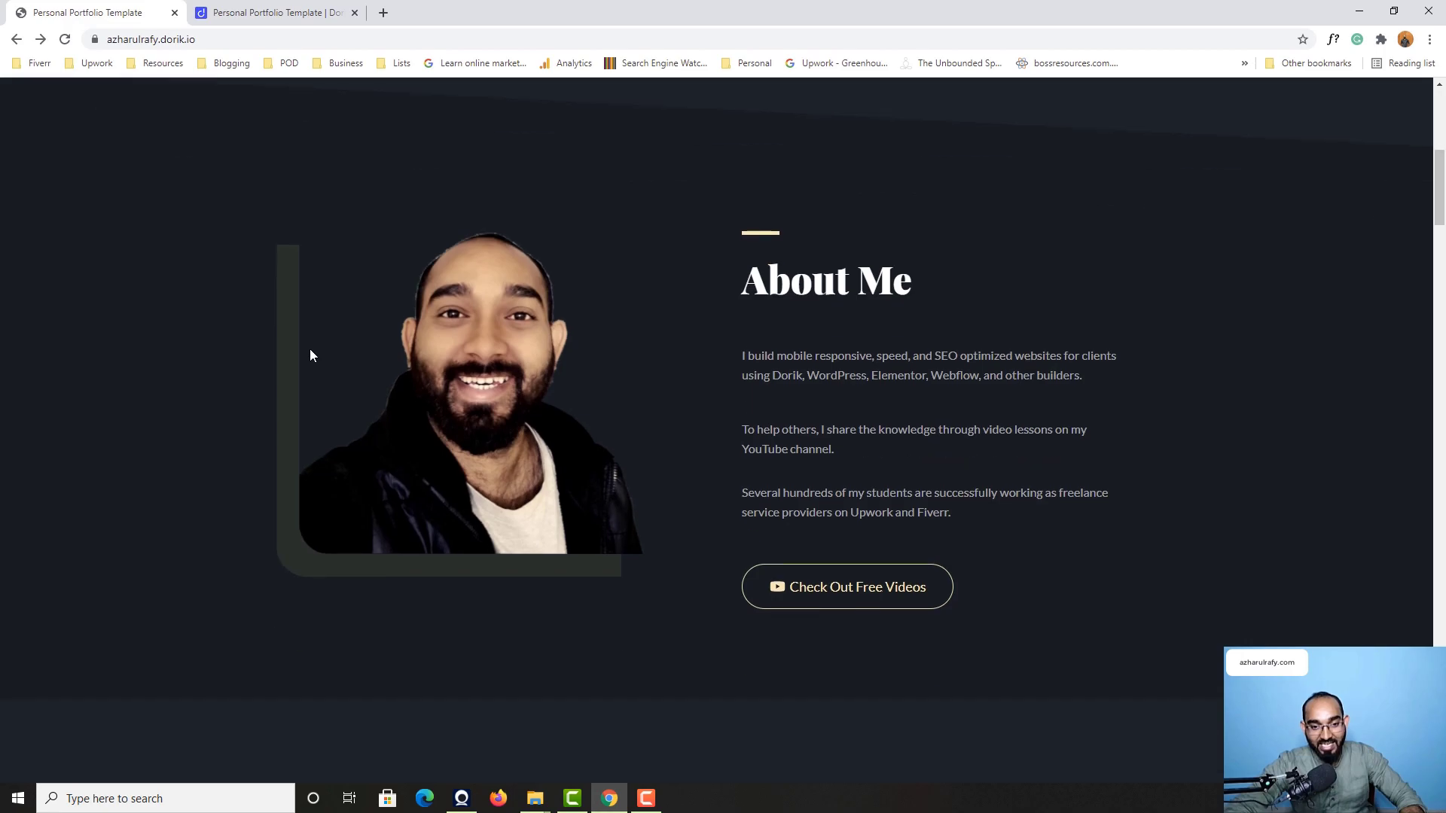
{"action": "left_click_drag", "start_coordinate": [750, 357], "coordinate": [1084, 375]}
{"action": "right_click", "coordinate": [752, 364]}
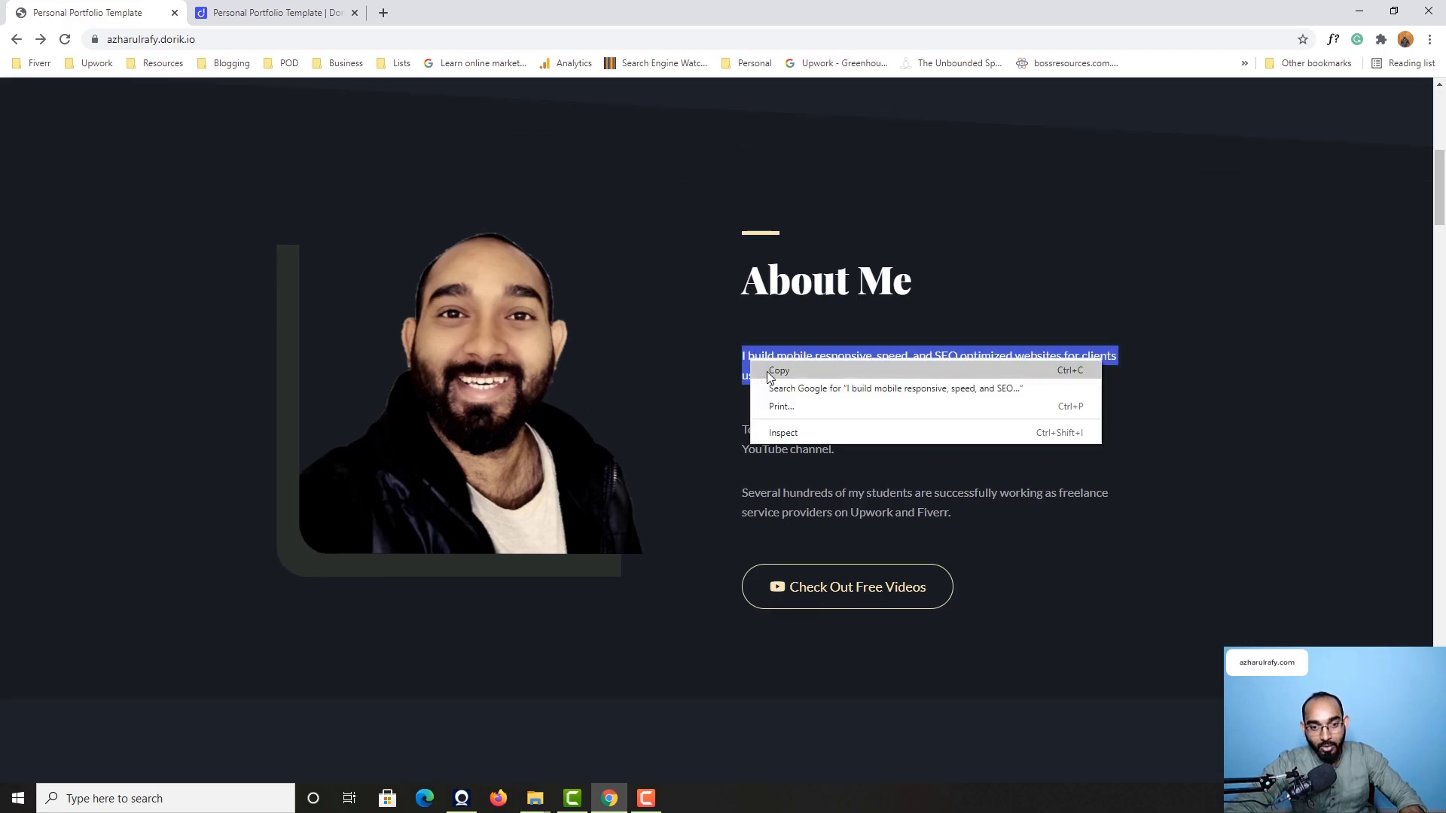
{"action": "left_click", "coordinate": [773, 372]}
{"action": "left_click", "coordinate": [279, 13]}
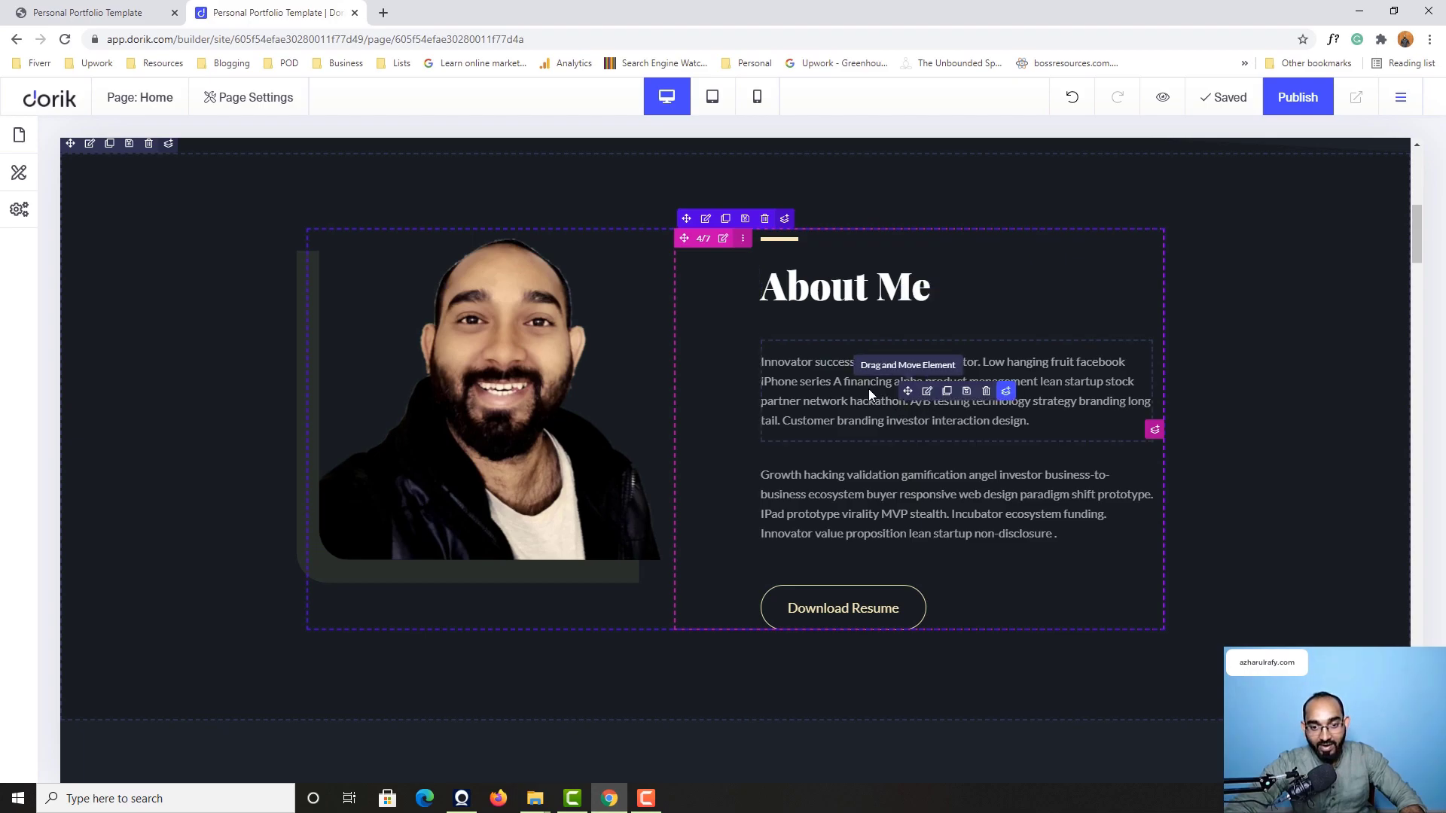
{"action": "left_click", "coordinate": [927, 392]}
{"action": "key", "text": "ctrl+a"}
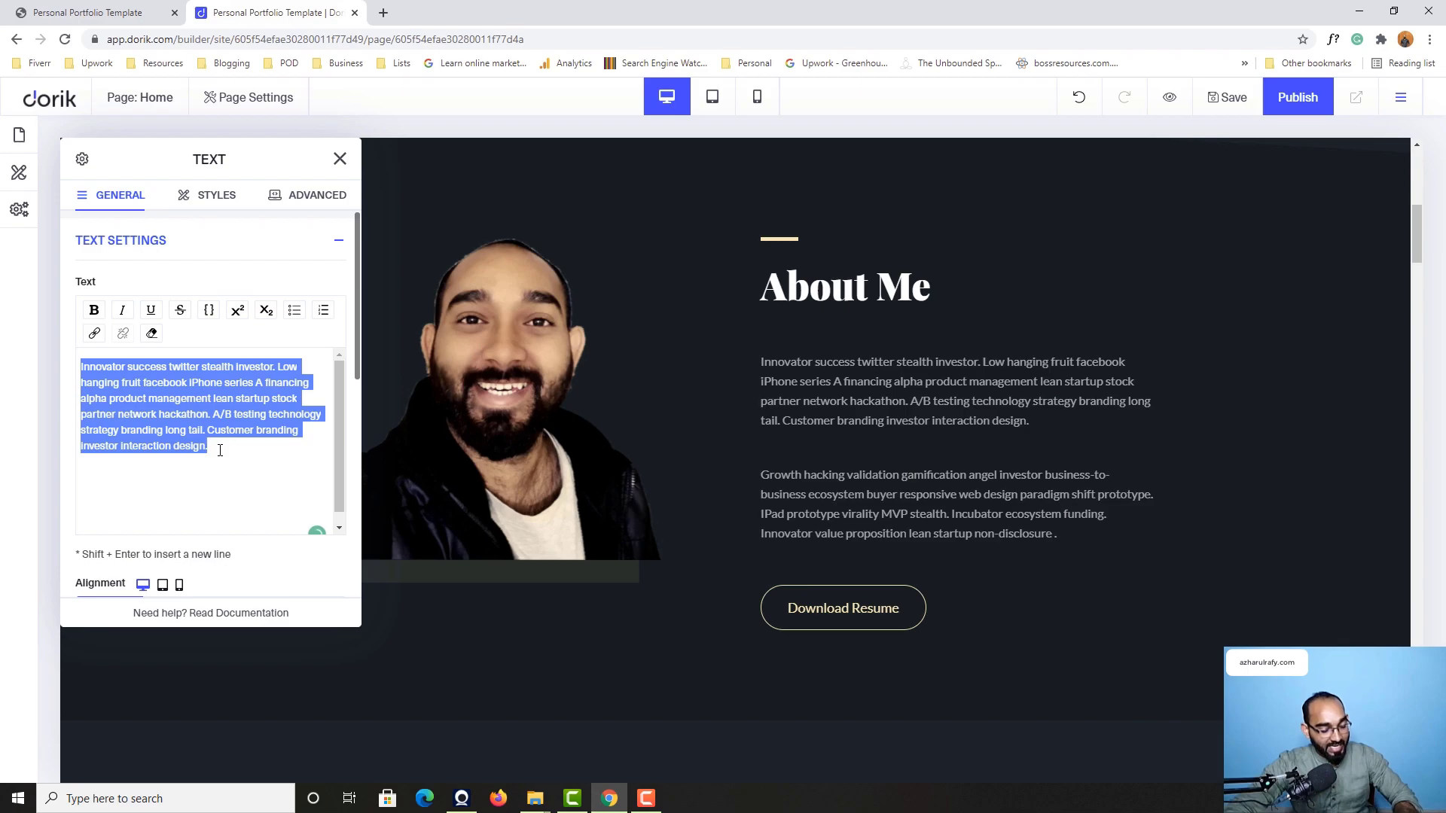
{"action": "key", "text": "ctrl+v"}
{"action": "key", "text": "BackSpace"}
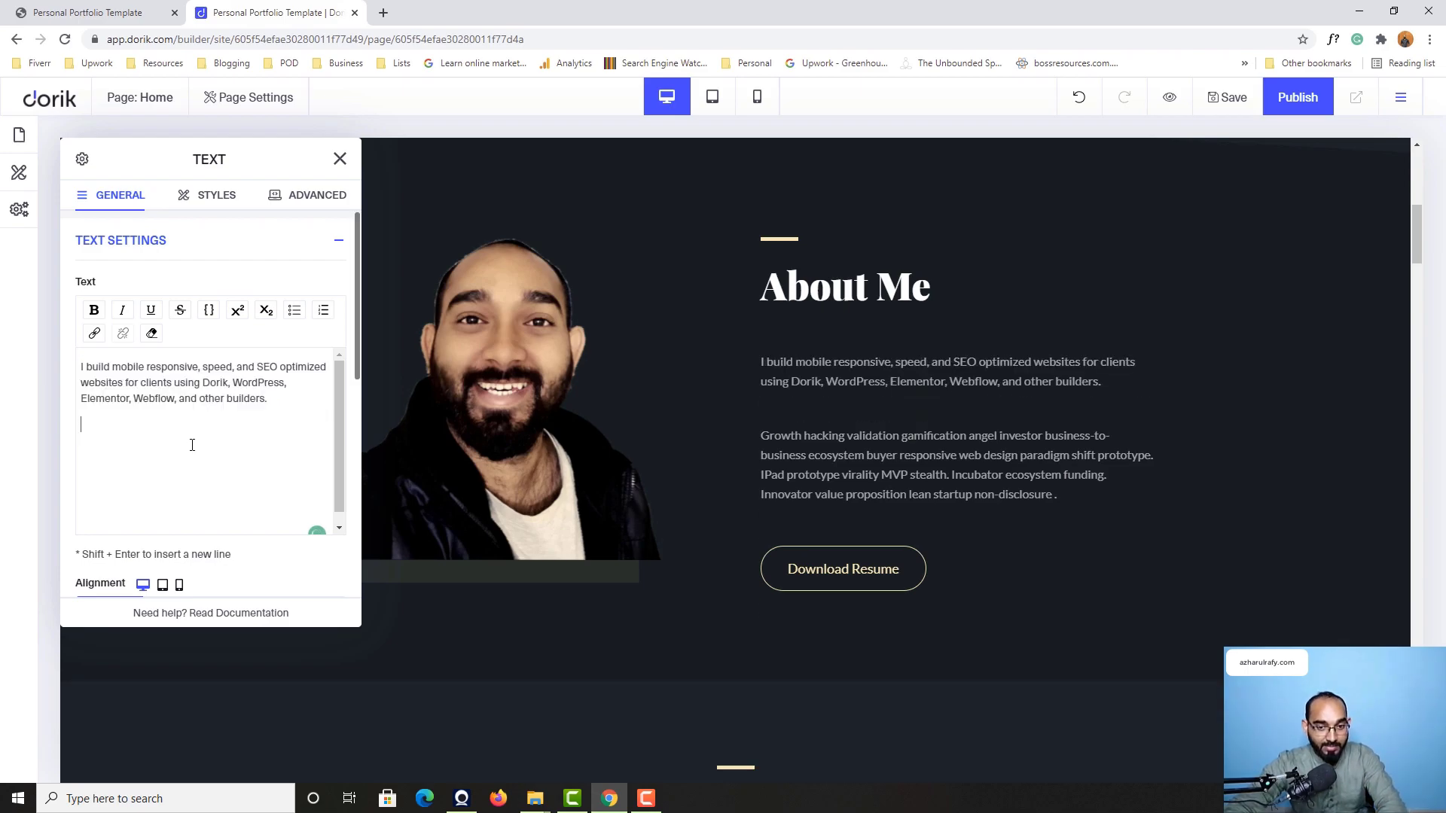
{"action": "left_click", "coordinate": [340, 159]}
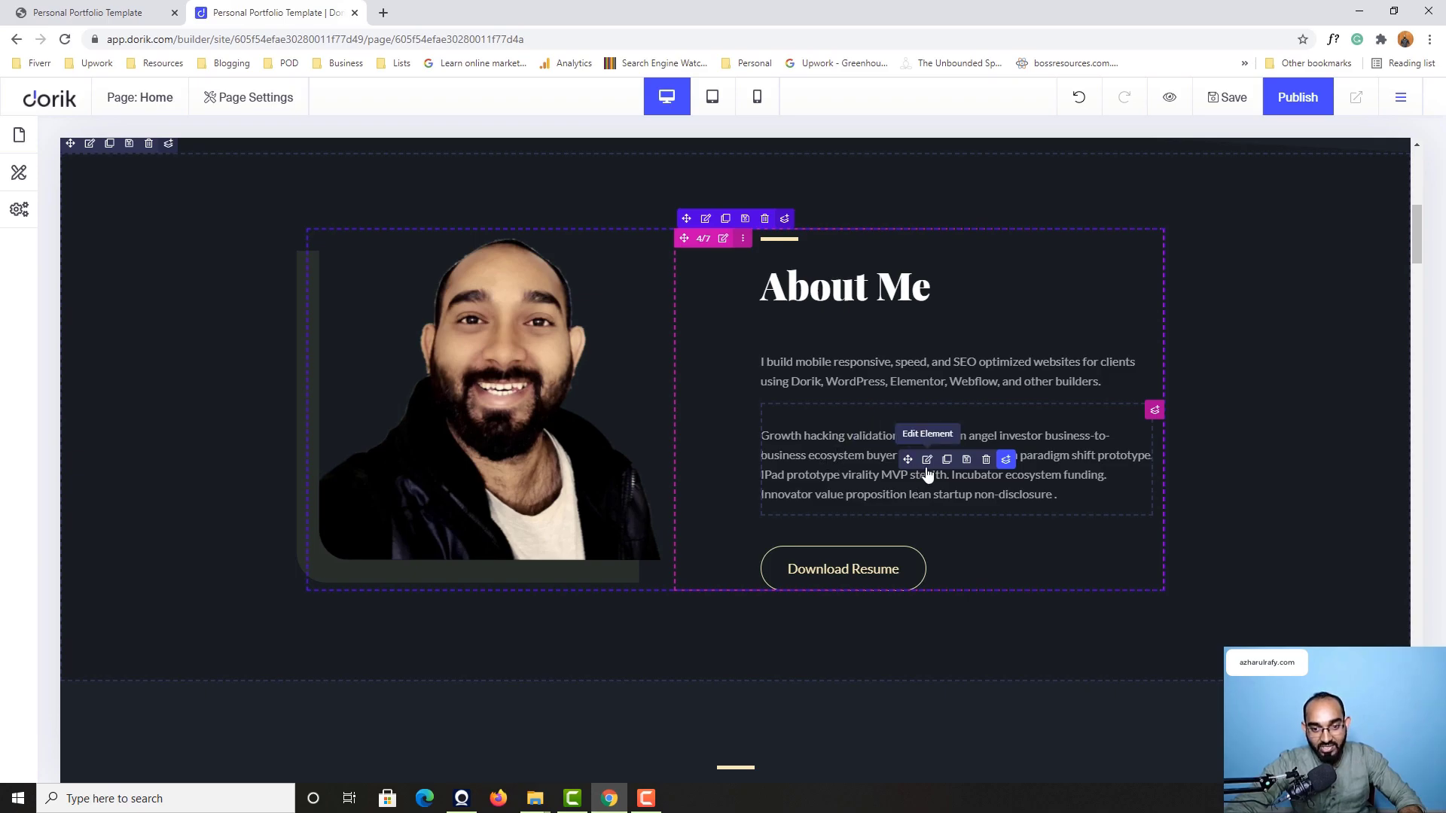
Step: Replace the second placeholder paragraph with the copied 'To help others… YouTube channel.' text
{"action": "left_click", "coordinate": [927, 461]}
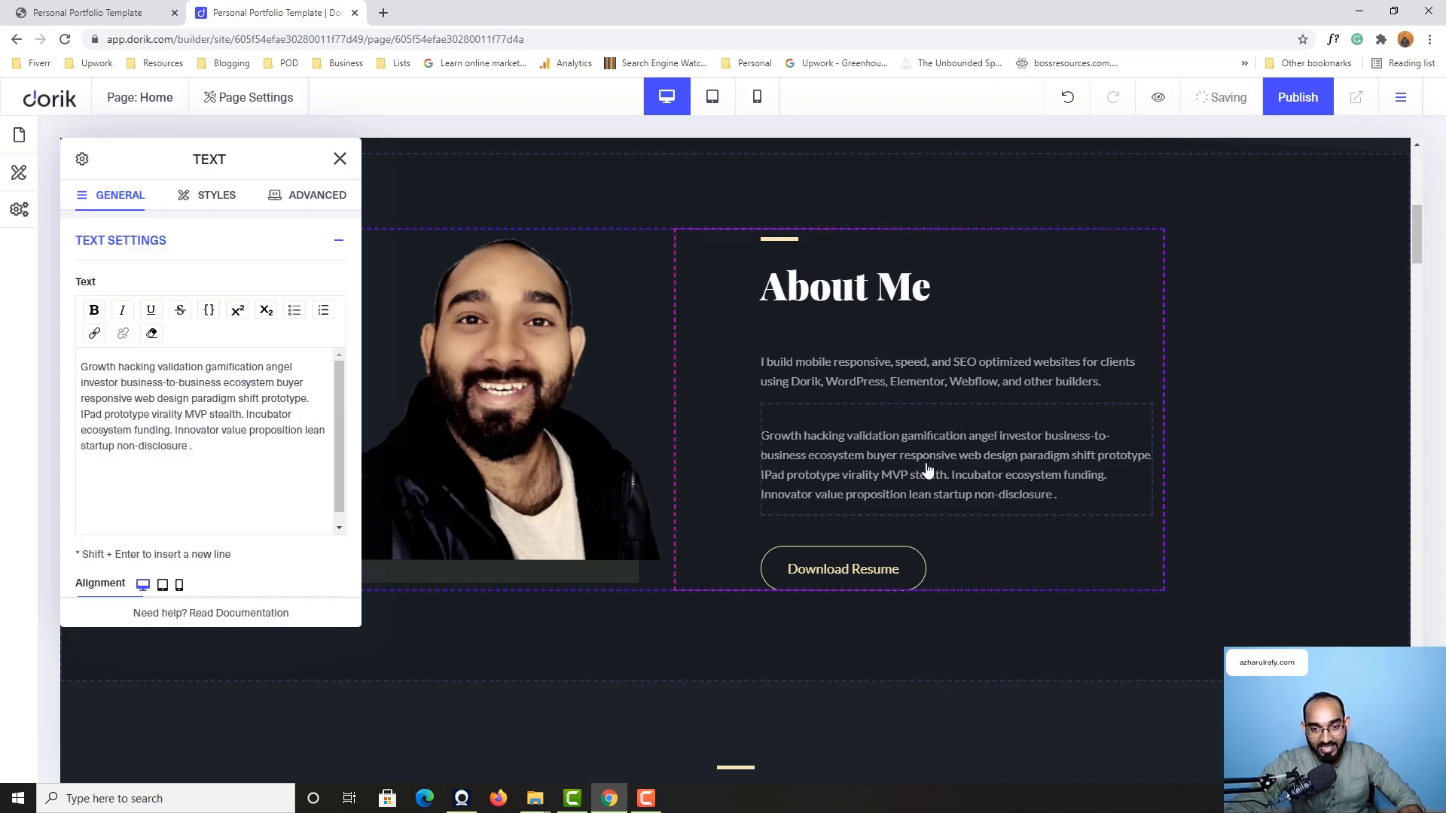
{"action": "left_click", "coordinate": [129, 4]}
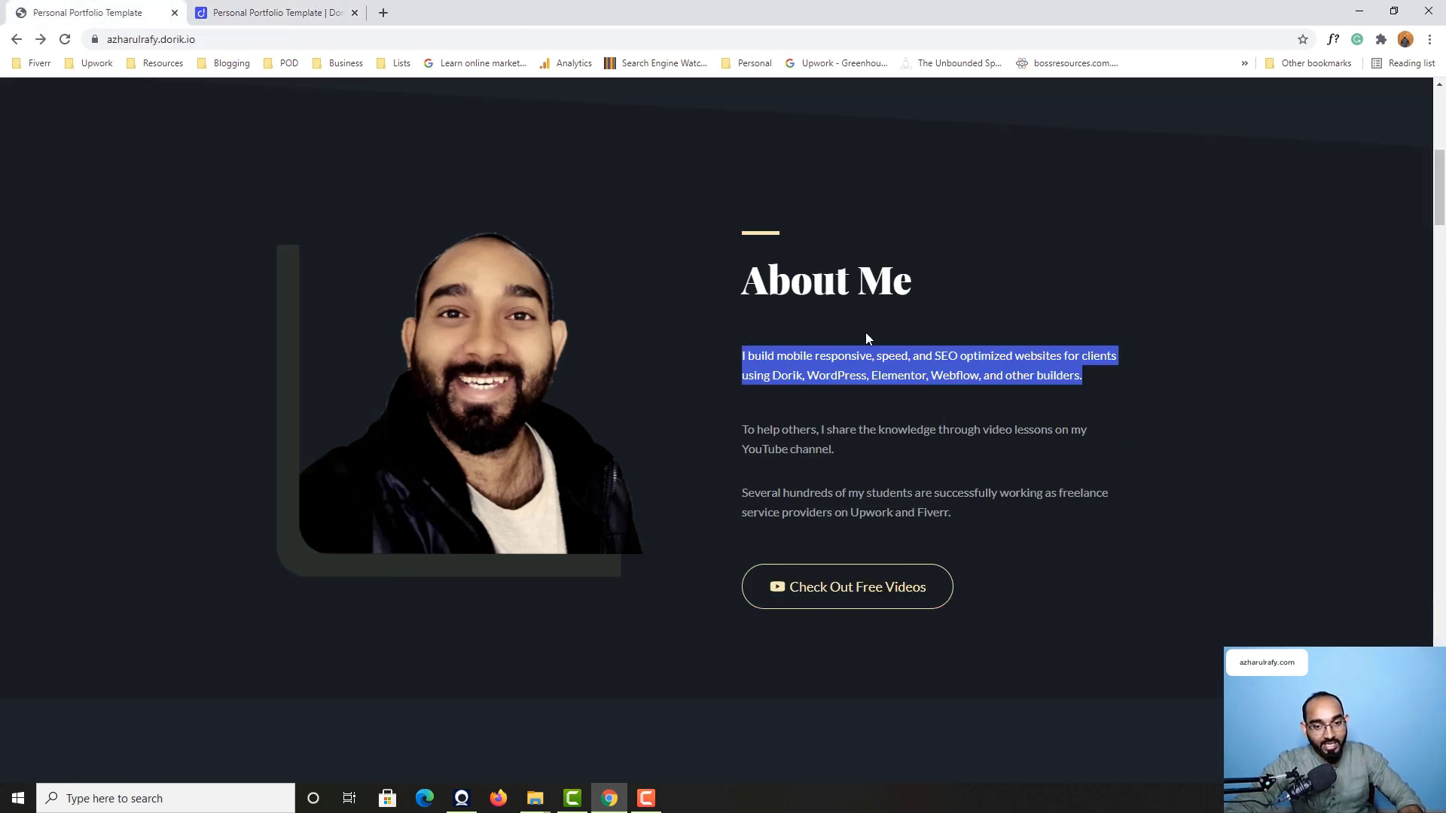
{"action": "triple_click", "coordinate": [750, 429]}
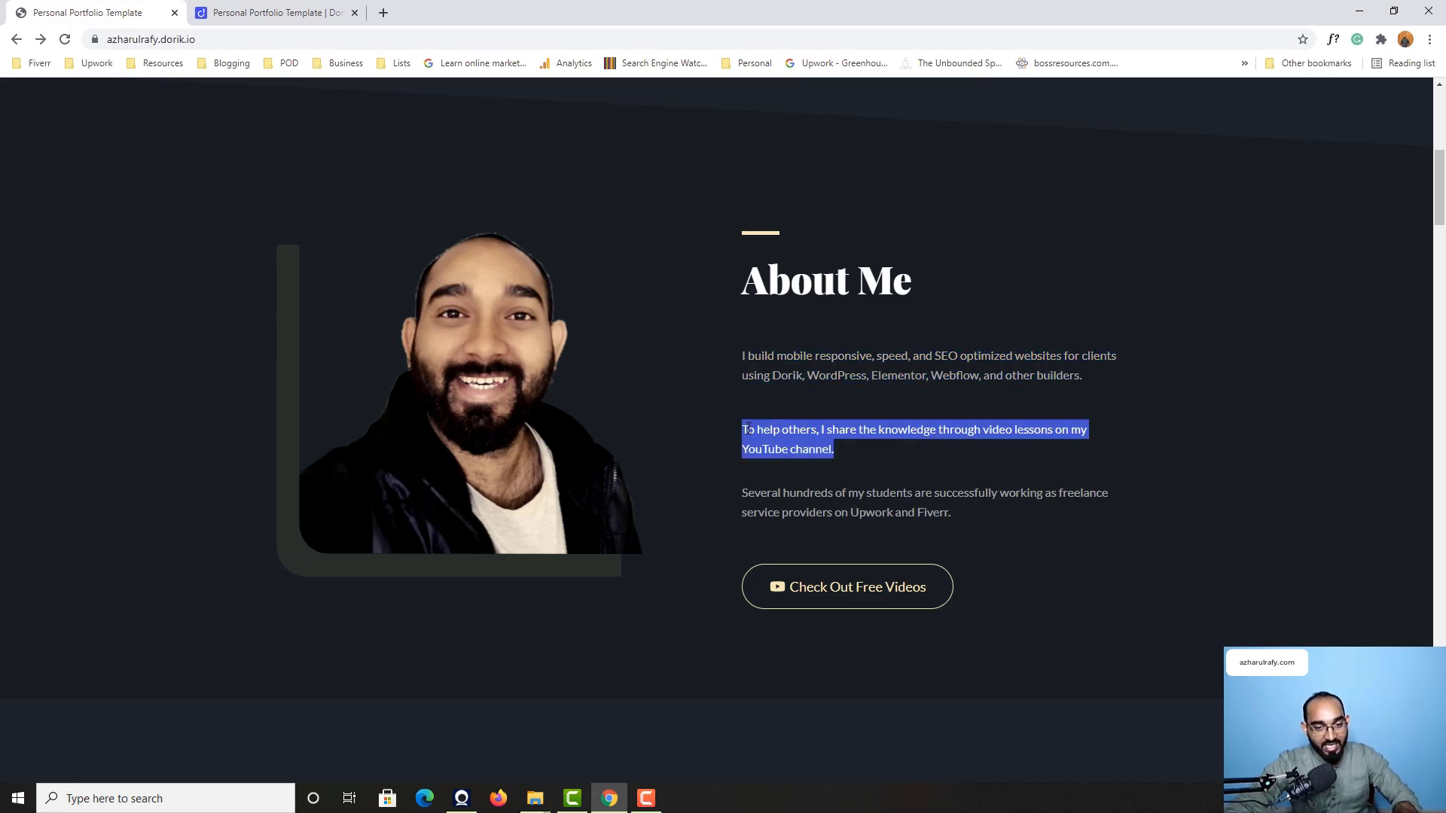
{"action": "key", "text": "ctrl+c"}
{"action": "left_click", "coordinate": [279, 12]}
{"action": "left_click", "coordinate": [215, 423]}
{"action": "key", "text": "ctrl+a"}
{"action": "key", "text": "ctrl+v"}
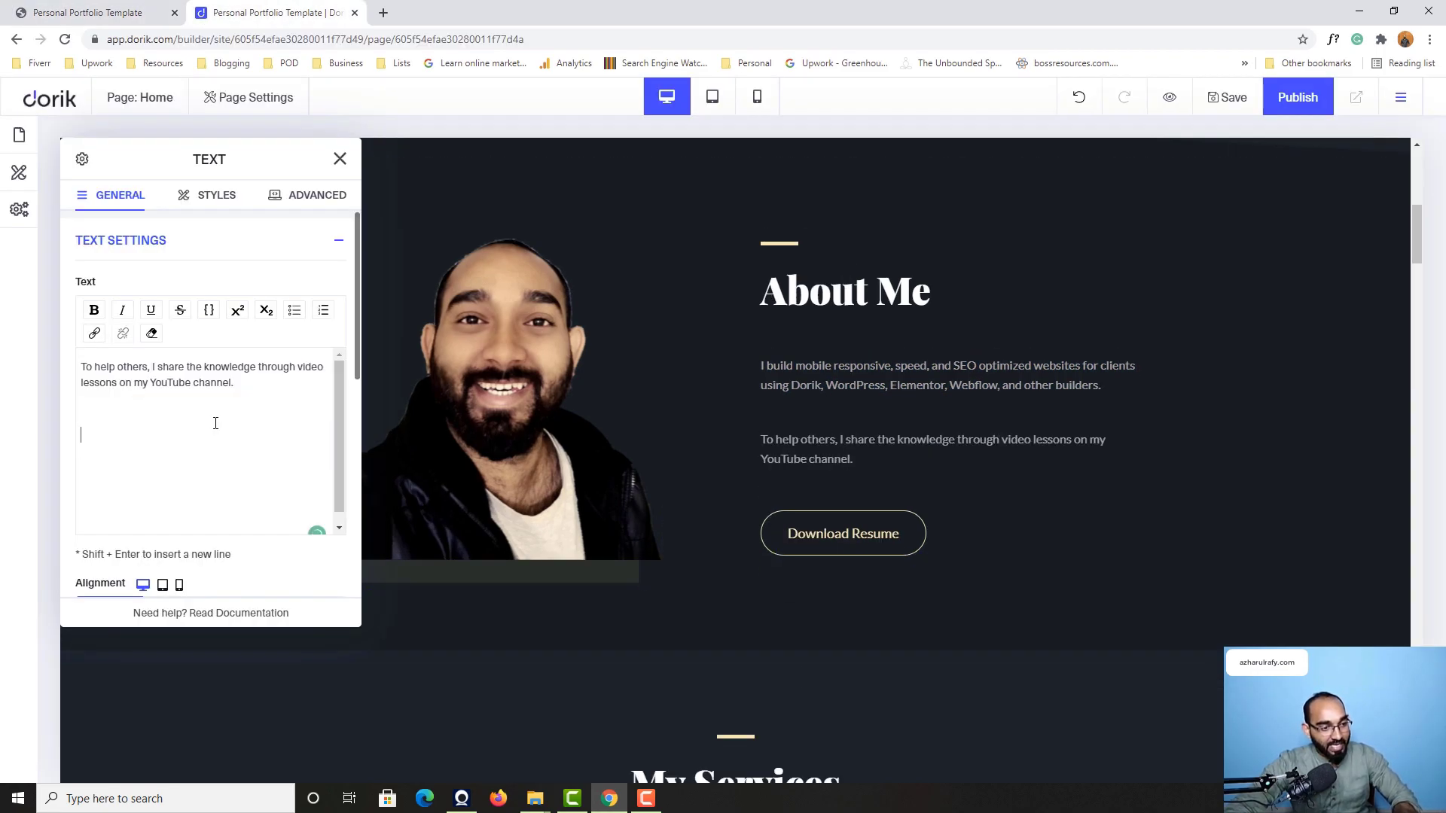
{"action": "key", "text": "BackSpace"}
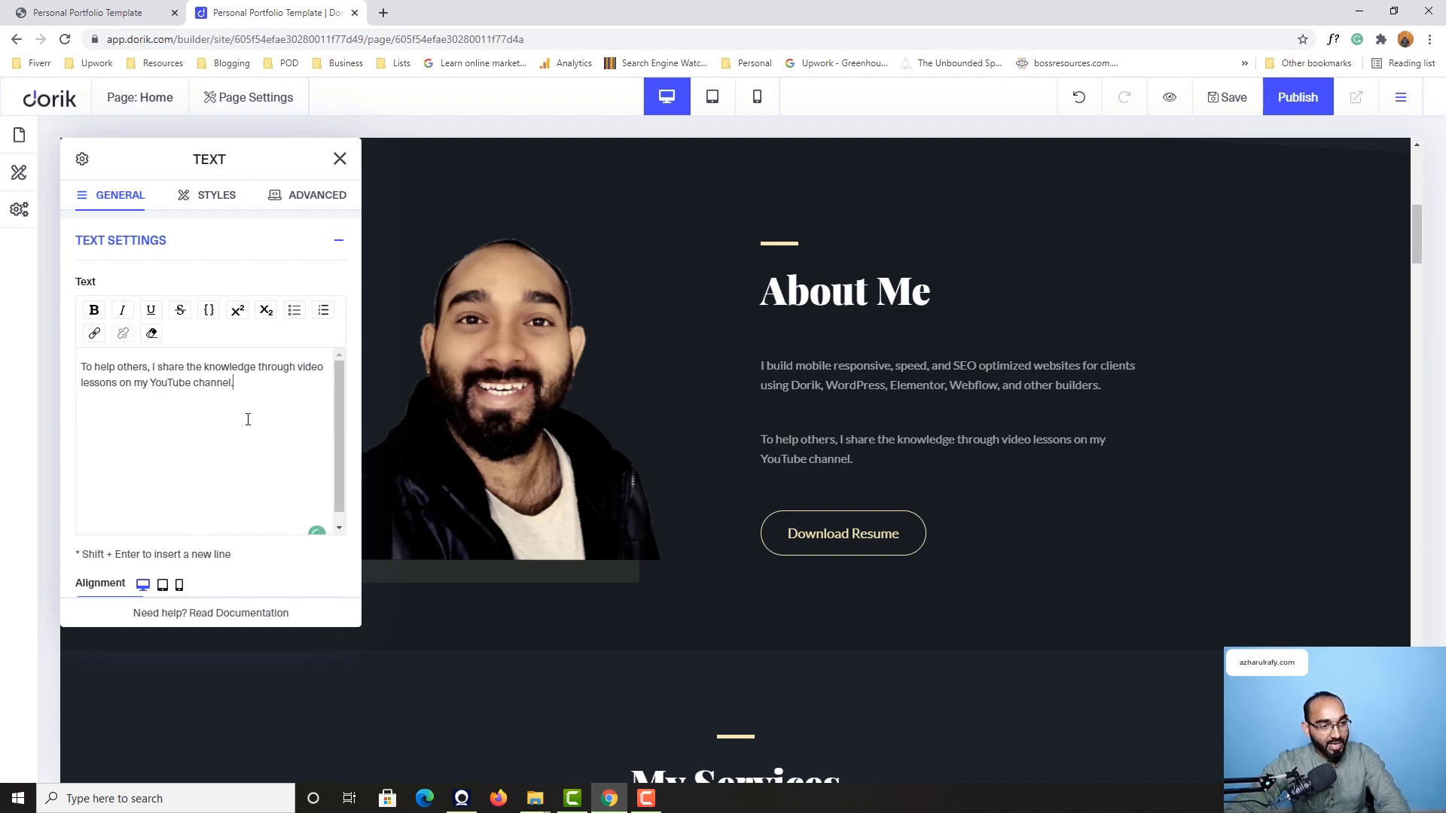
{"action": "left_click", "coordinate": [340, 158]}
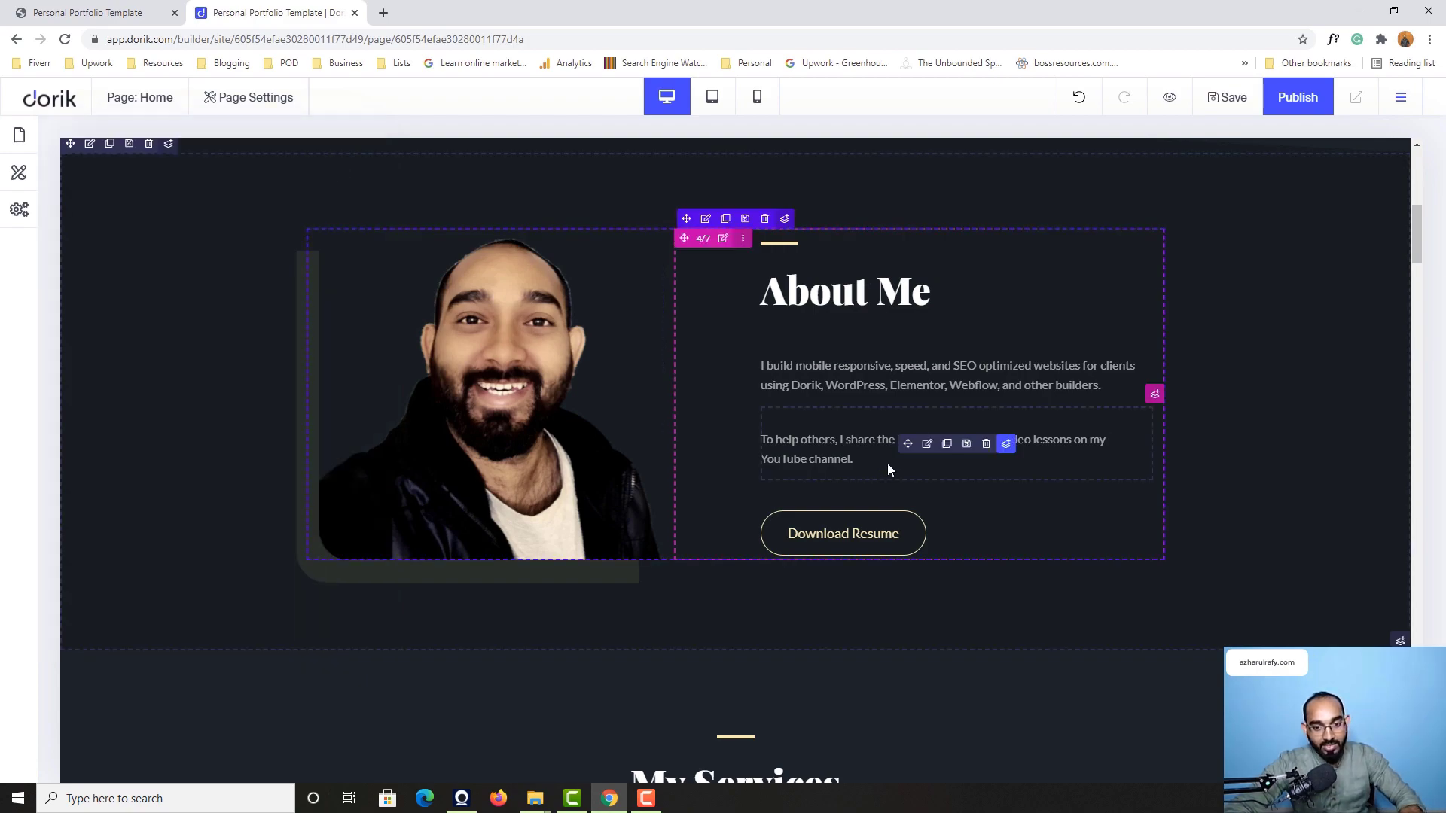
Step: Copy the third 'Several hundreds…' paragraph from the live site
{"action": "key", "text": "ctrl+Tab"}
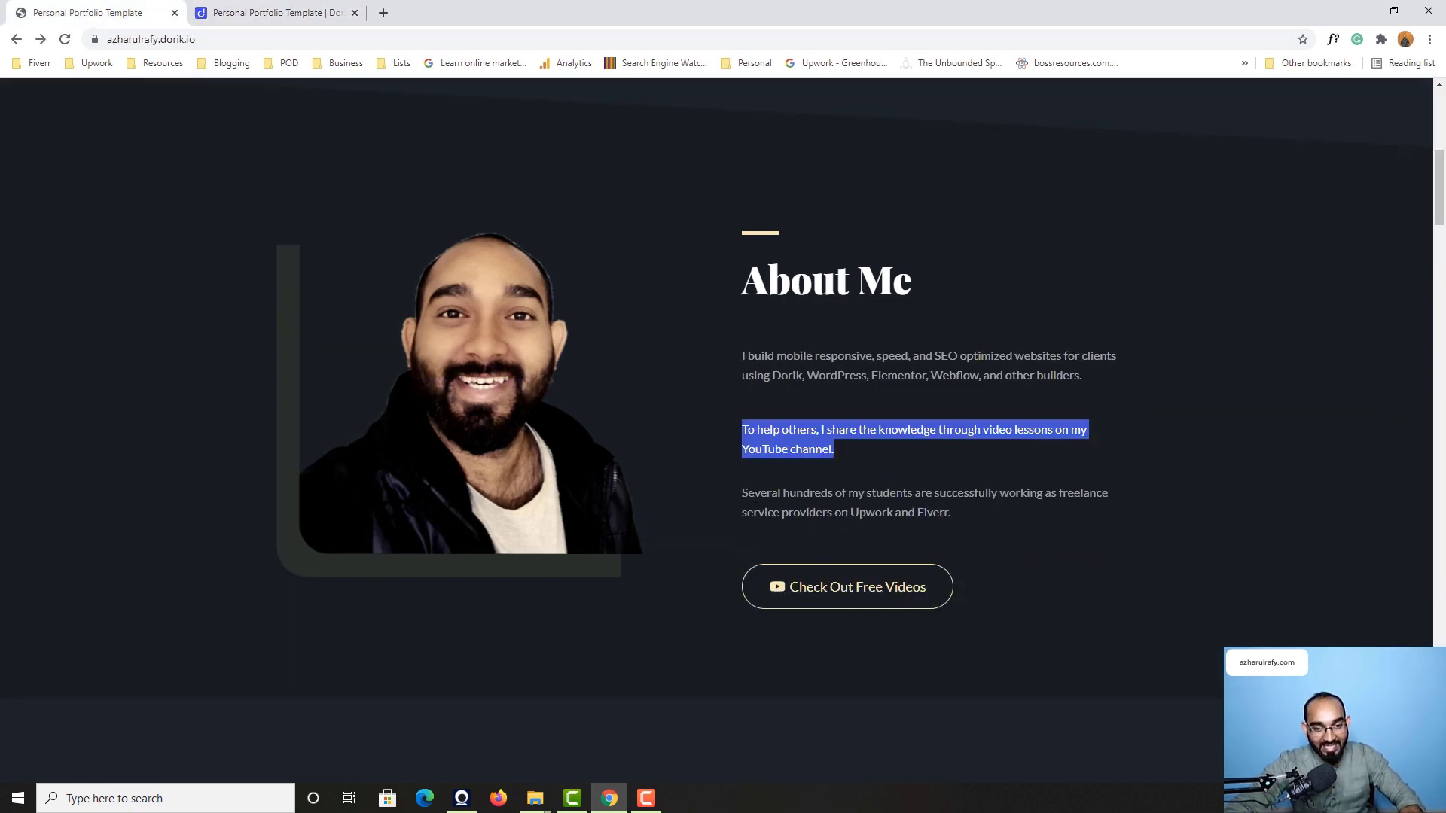
{"action": "left_click_drag", "start_coordinate": [741, 493], "coordinate": [951, 512]}
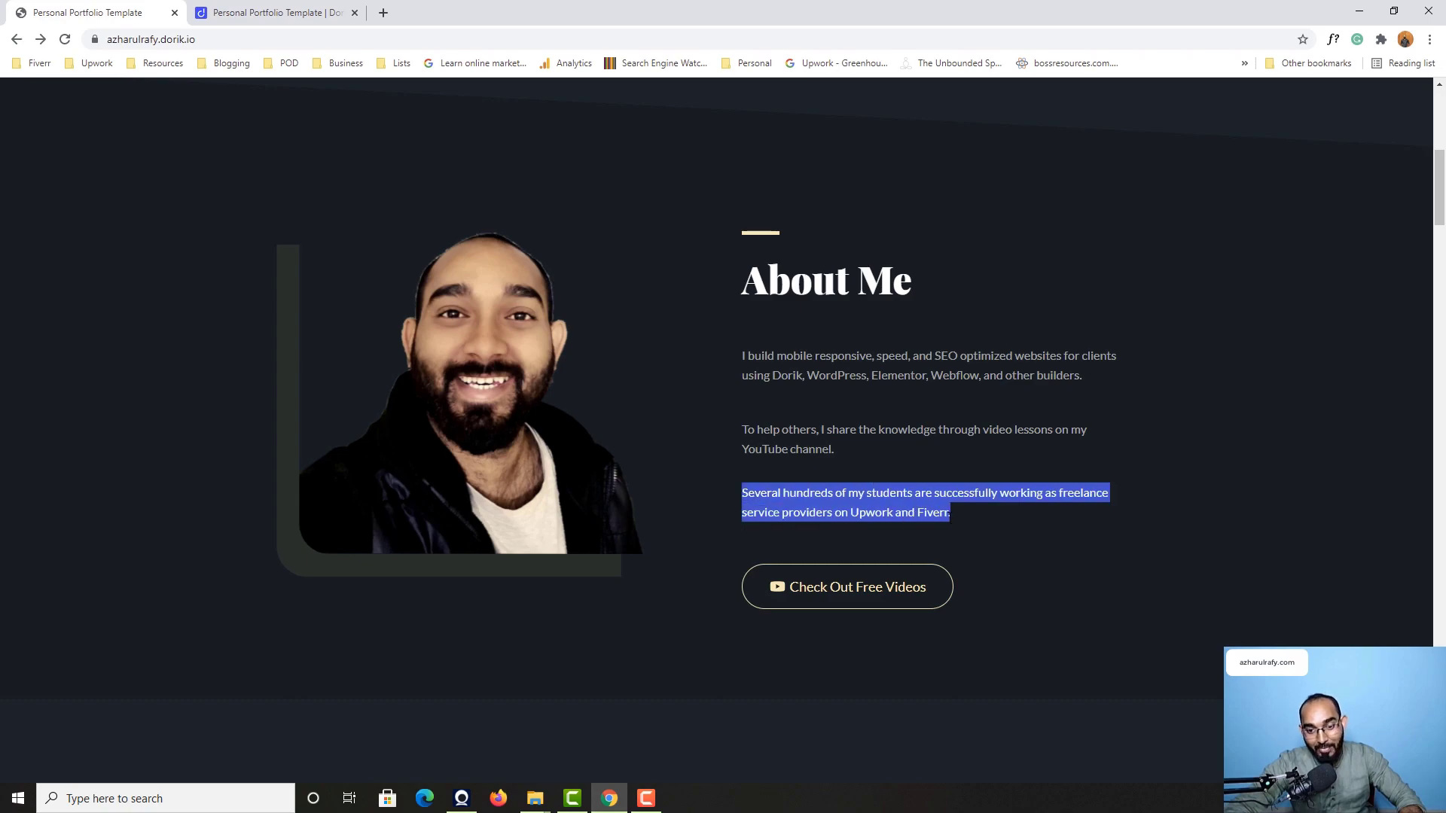
{"action": "right_click", "coordinate": [902, 513]}
{"action": "left_click", "coordinate": [921, 525]}
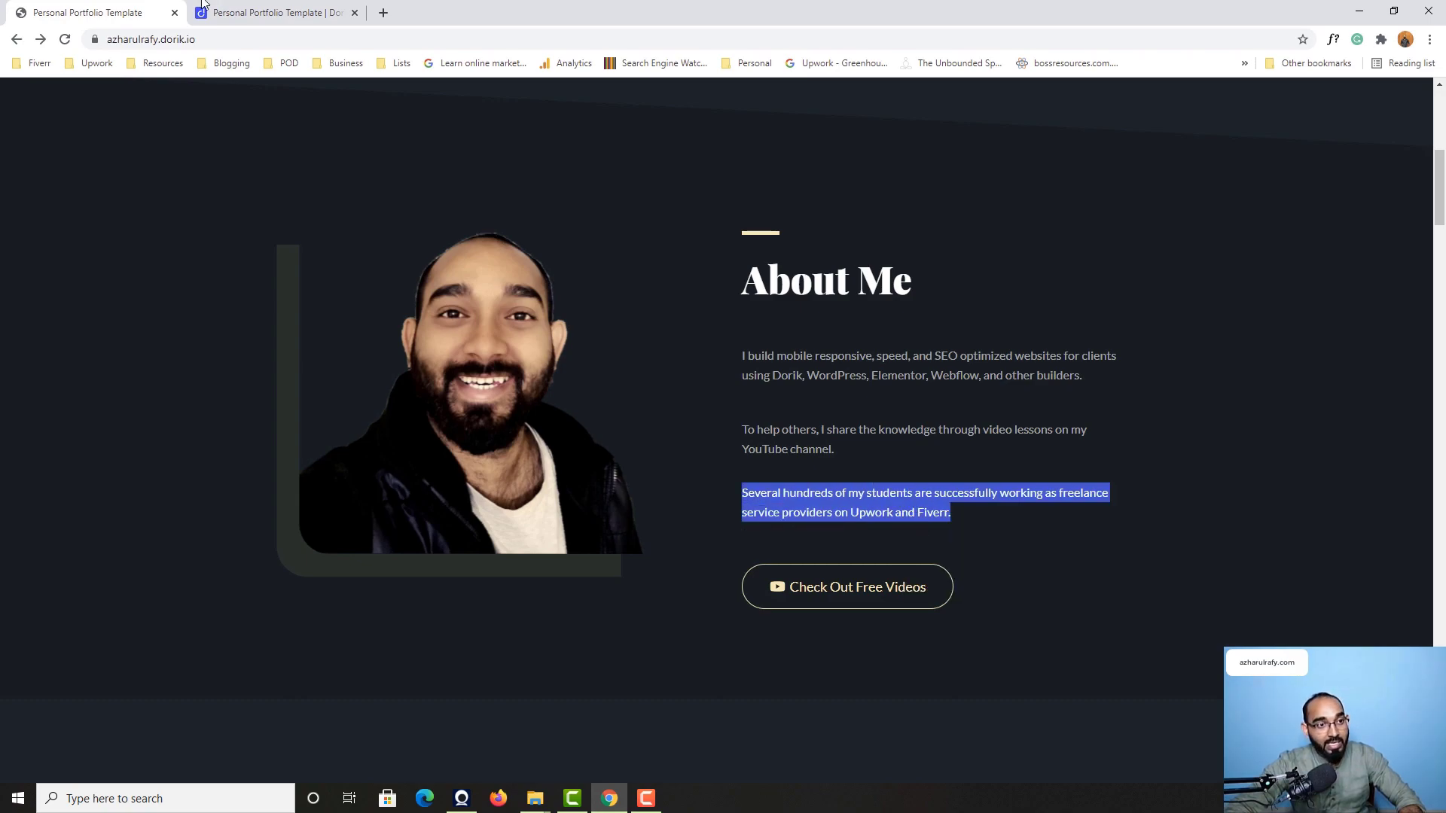
{"action": "key", "text": "ctrl+Tab"}
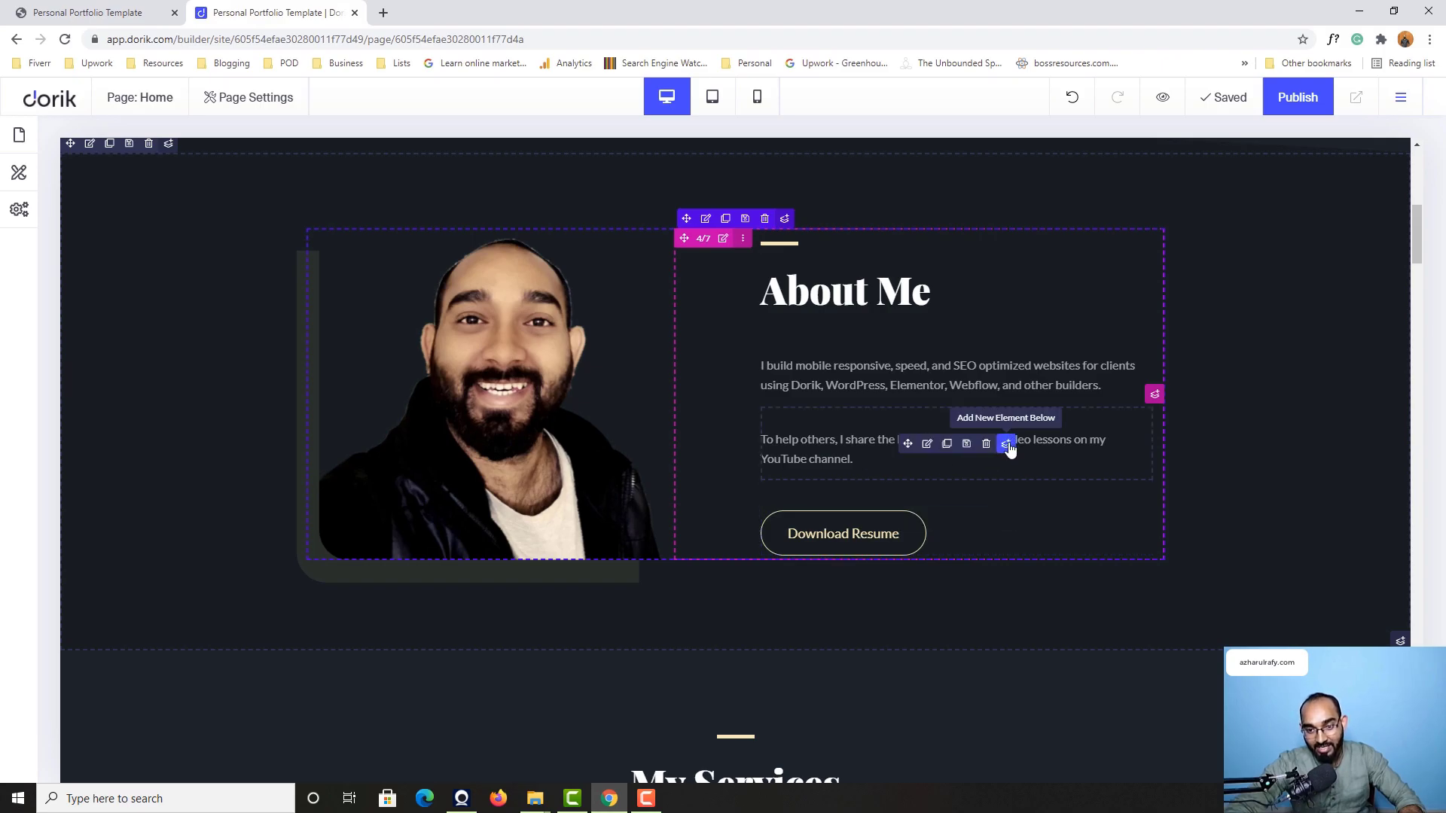
Step: Add a Text element below the second paragraph containing the 'Several hundreds…' Upwork and Fiverr paragraph
{"action": "left_click", "coordinate": [1007, 445]}
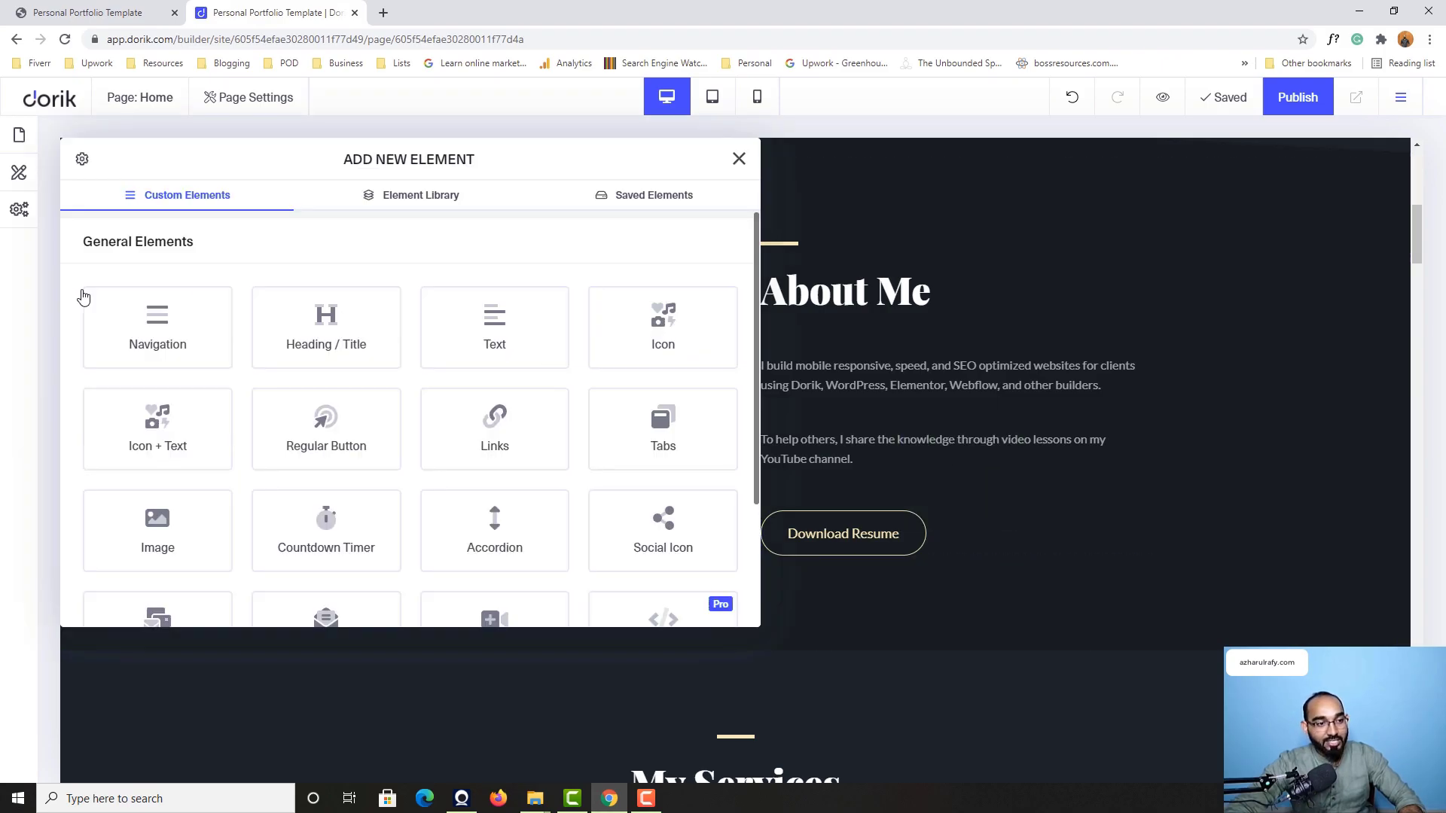
{"action": "scroll", "coordinate": [670, 448], "scroll_direction": "down", "scroll_amount": 2}
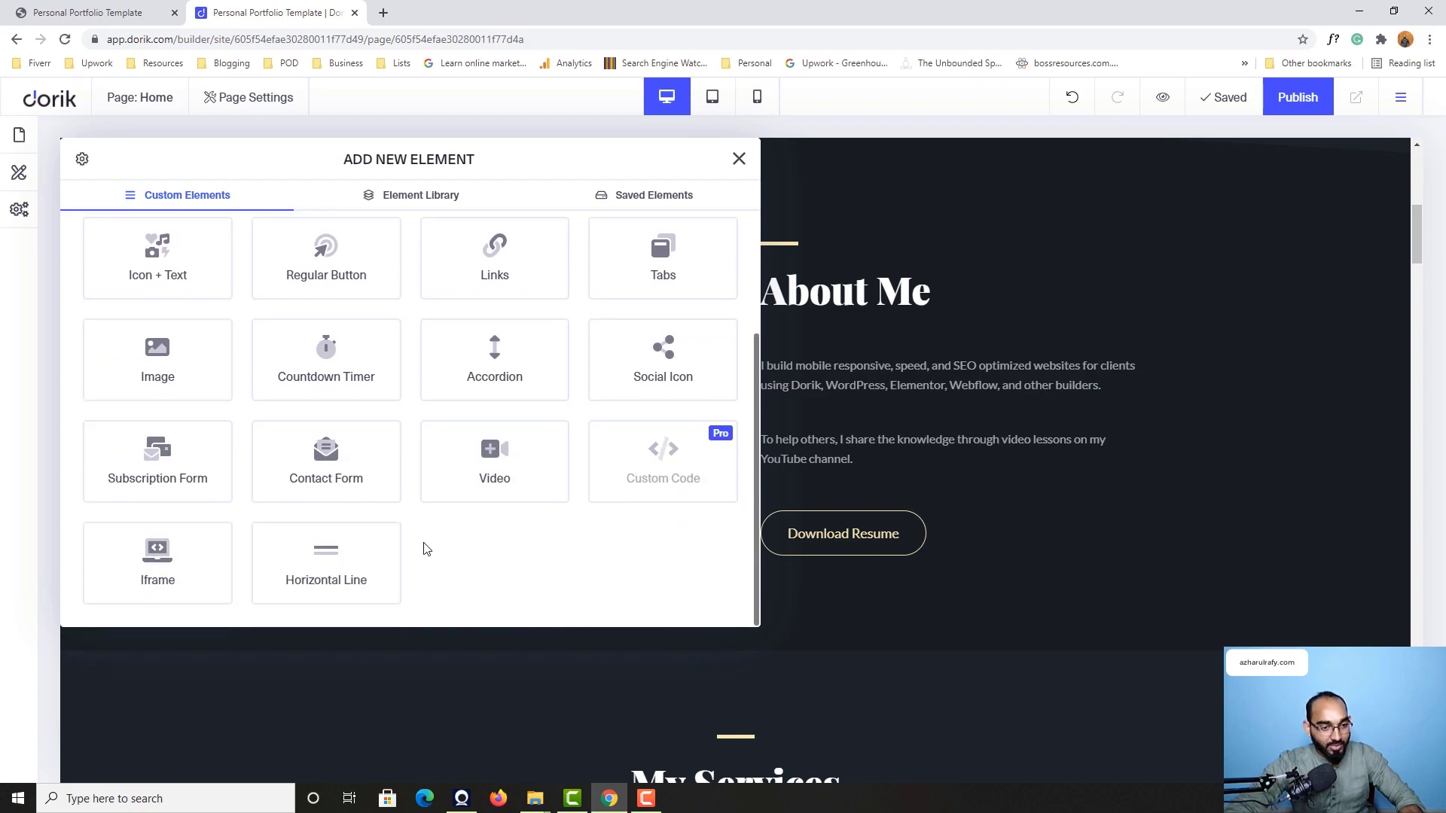
{"action": "scroll", "coordinate": [129, 542], "scroll_direction": "up", "scroll_amount": 2}
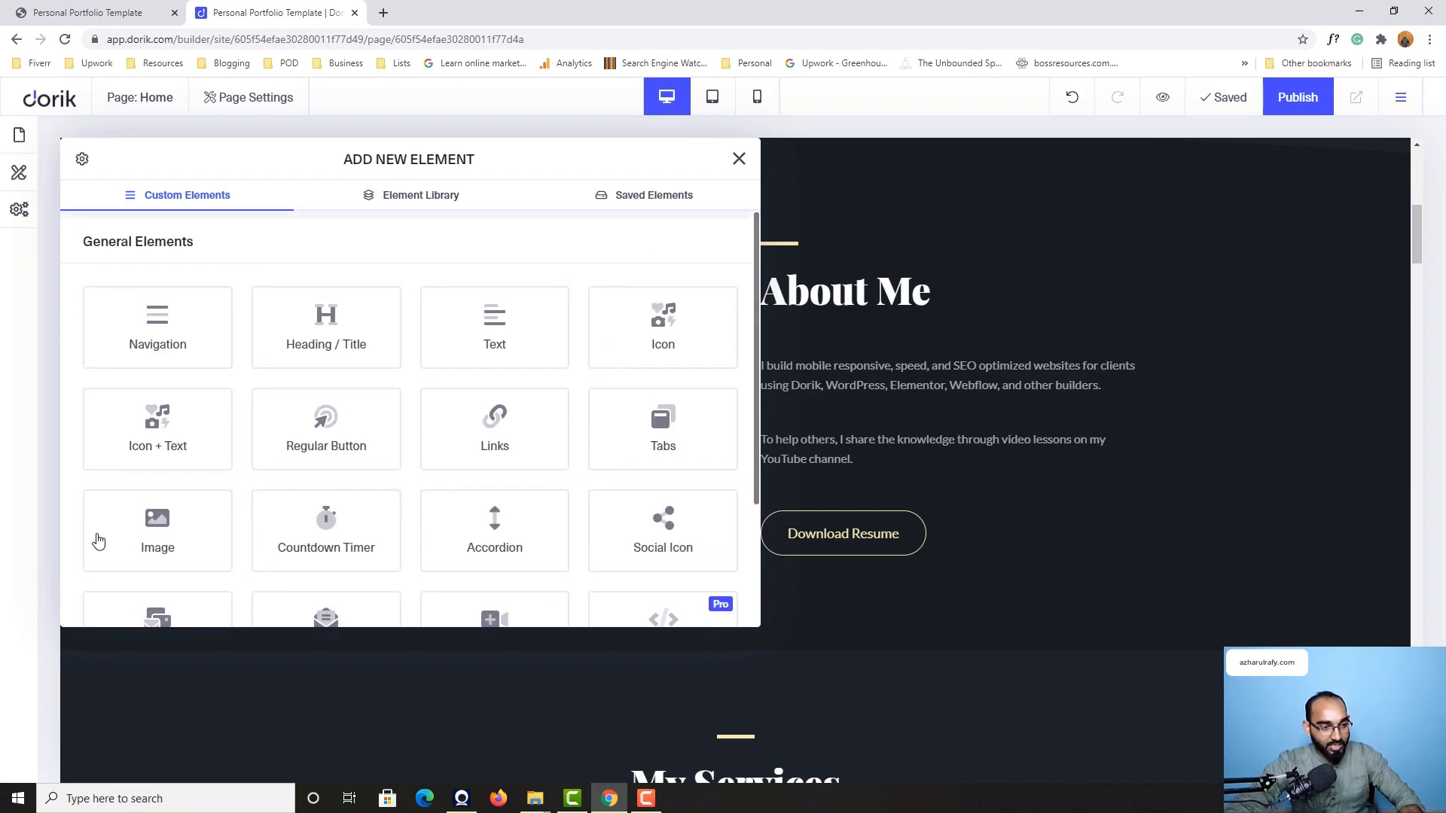
{"action": "left_click", "coordinate": [499, 331]}
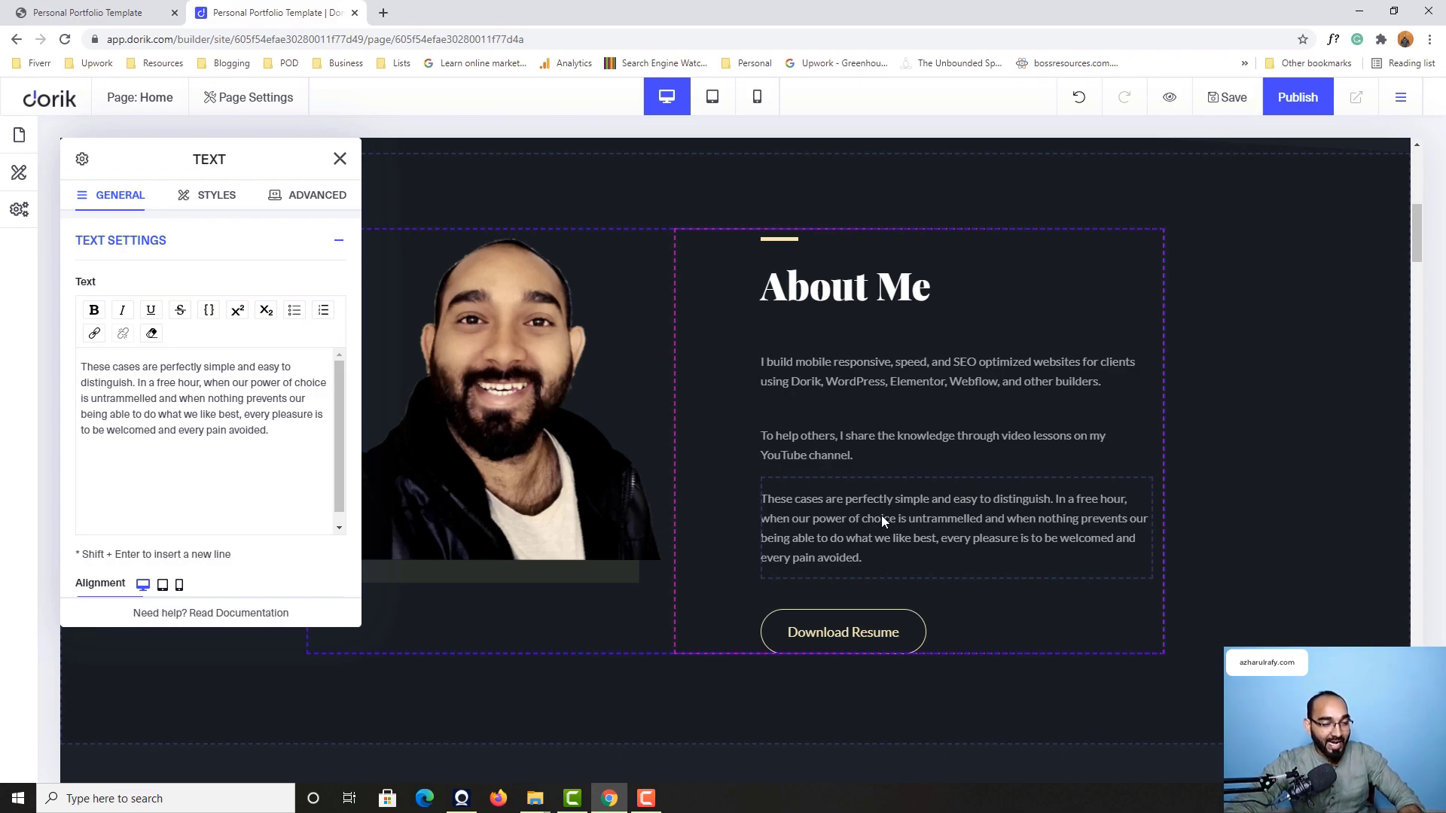
{"action": "left_click", "coordinate": [258, 471]}
{"action": "key", "text": "ctrl+a"}
{"action": "key", "text": "ctrl+v"}
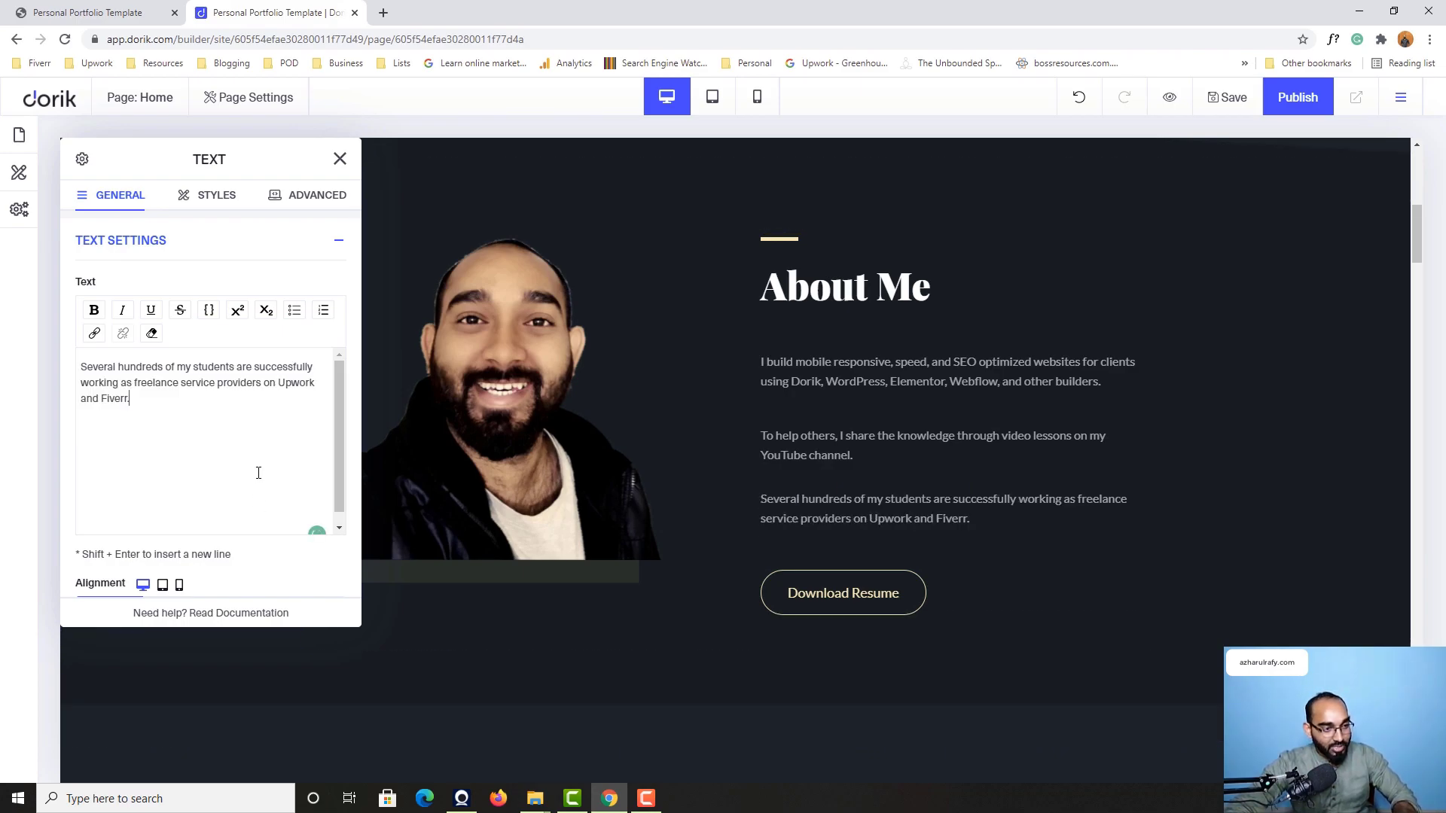
{"action": "left_click", "coordinate": [339, 159]}
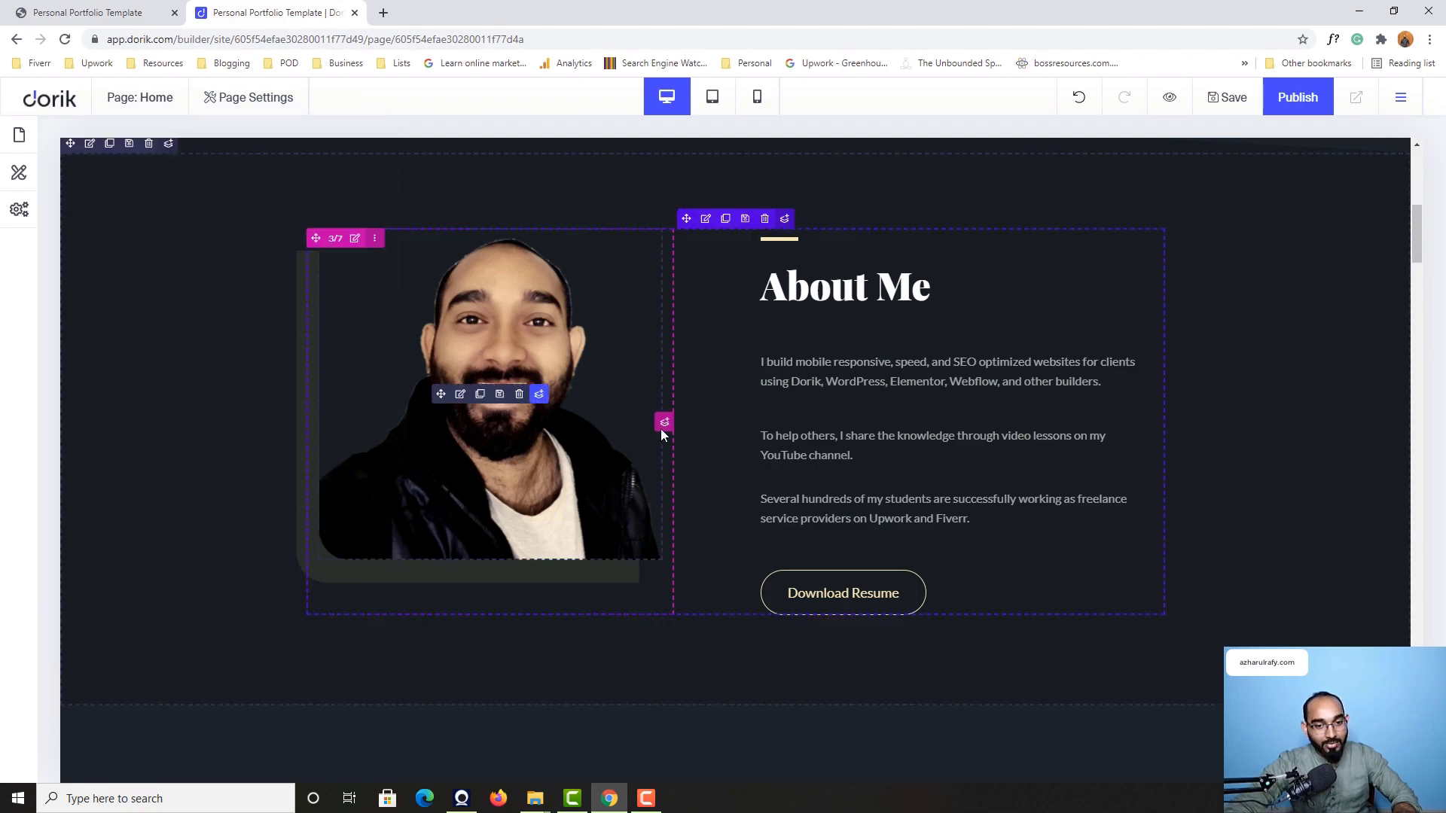
{"action": "left_click", "coordinate": [62, 5]}
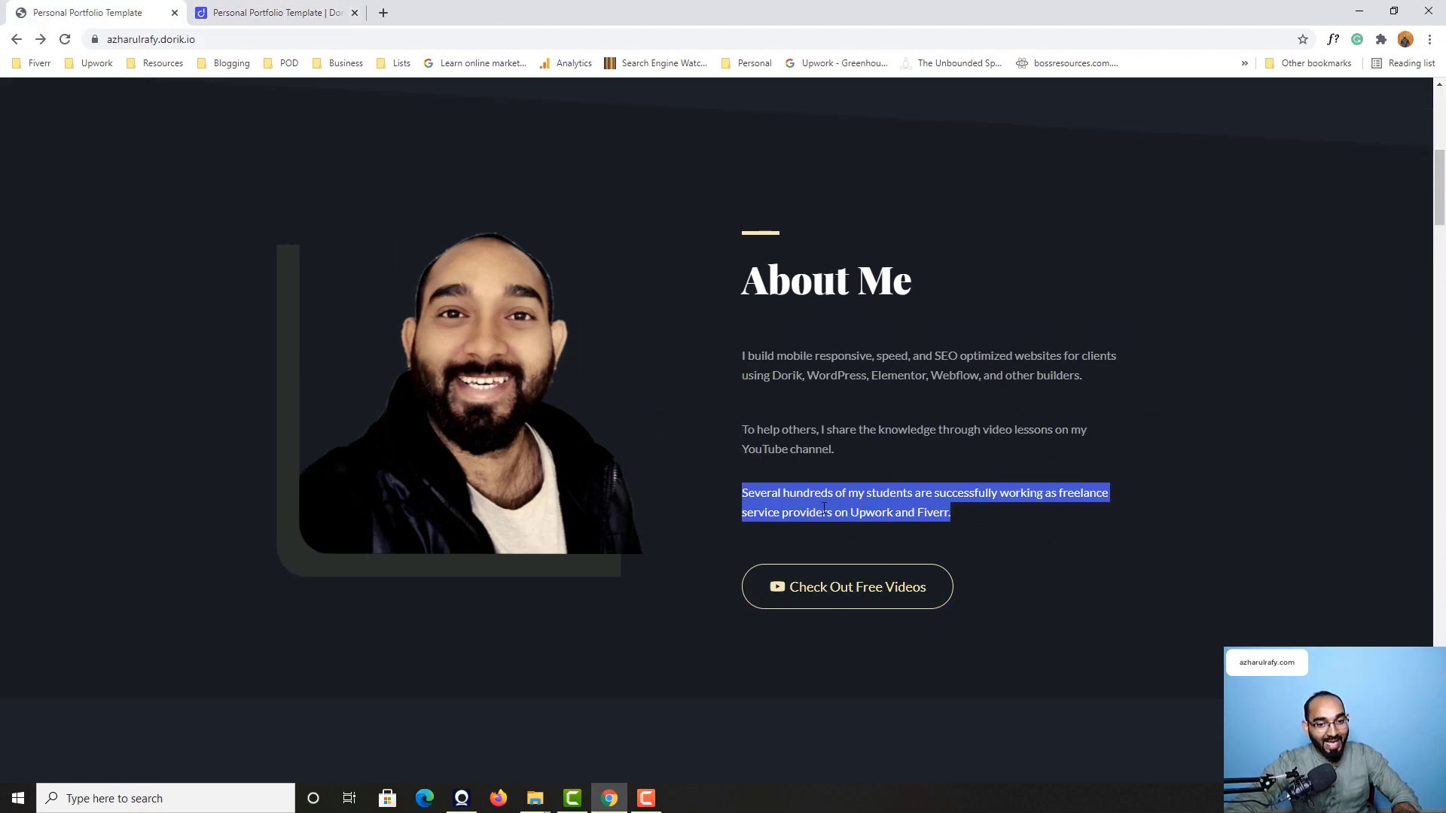
{"action": "left_click_drag", "start_coordinate": [738, 349], "coordinate": [983, 512]}
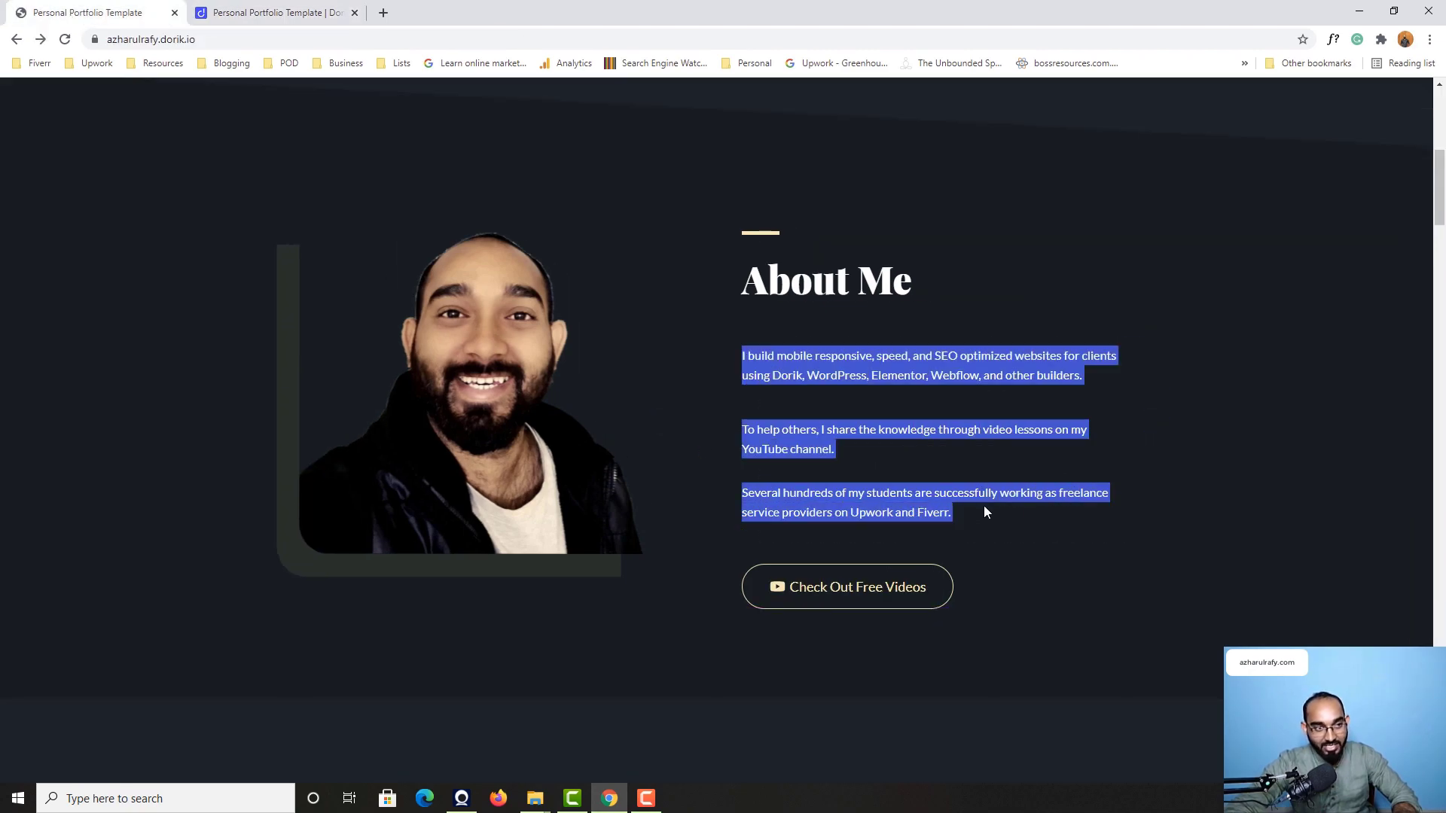
{"action": "left_click", "coordinate": [234, 11]}
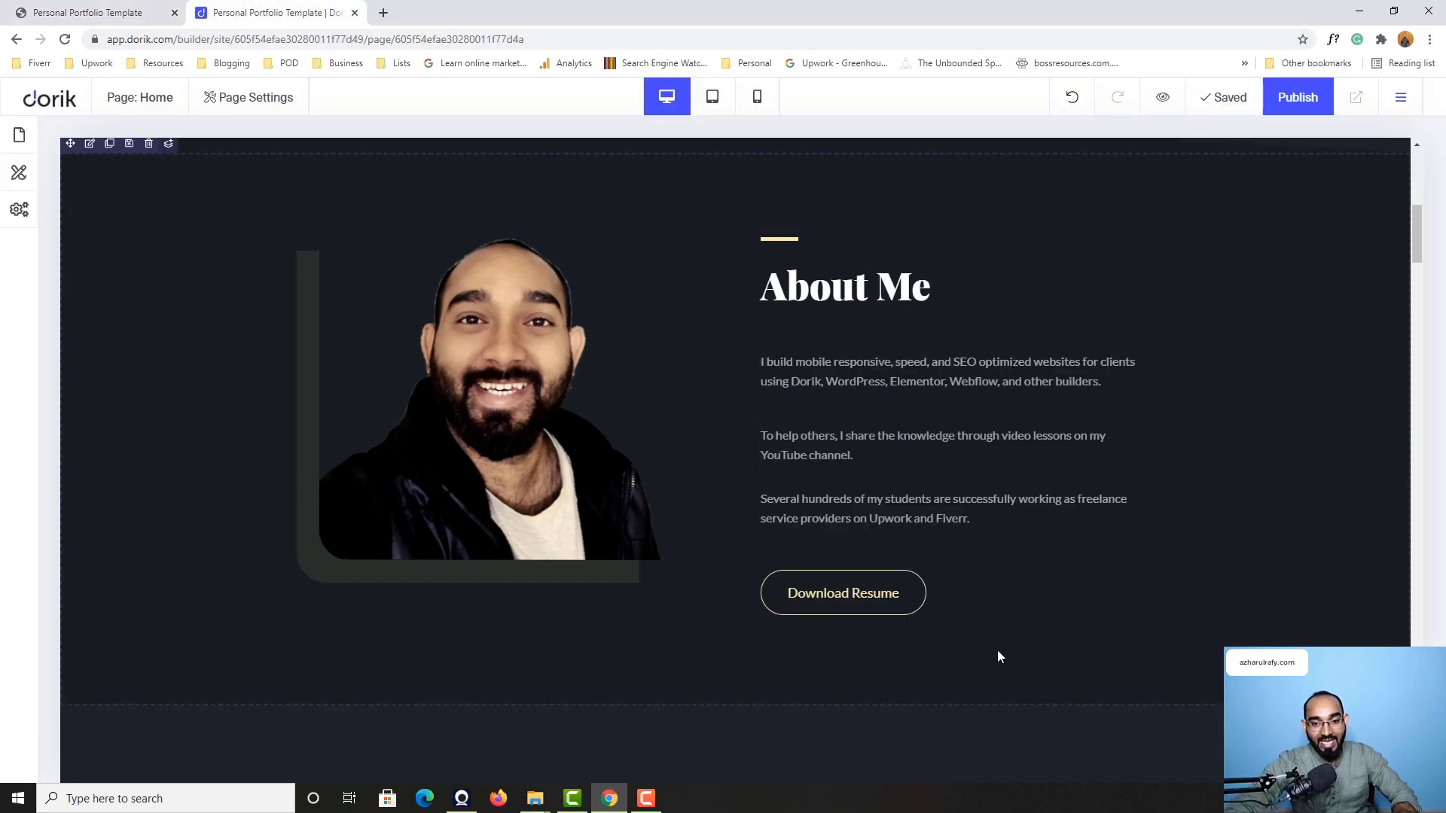
Step: Compare the builder's About Me section against the live site
{"action": "left_click", "coordinate": [88, 12]}
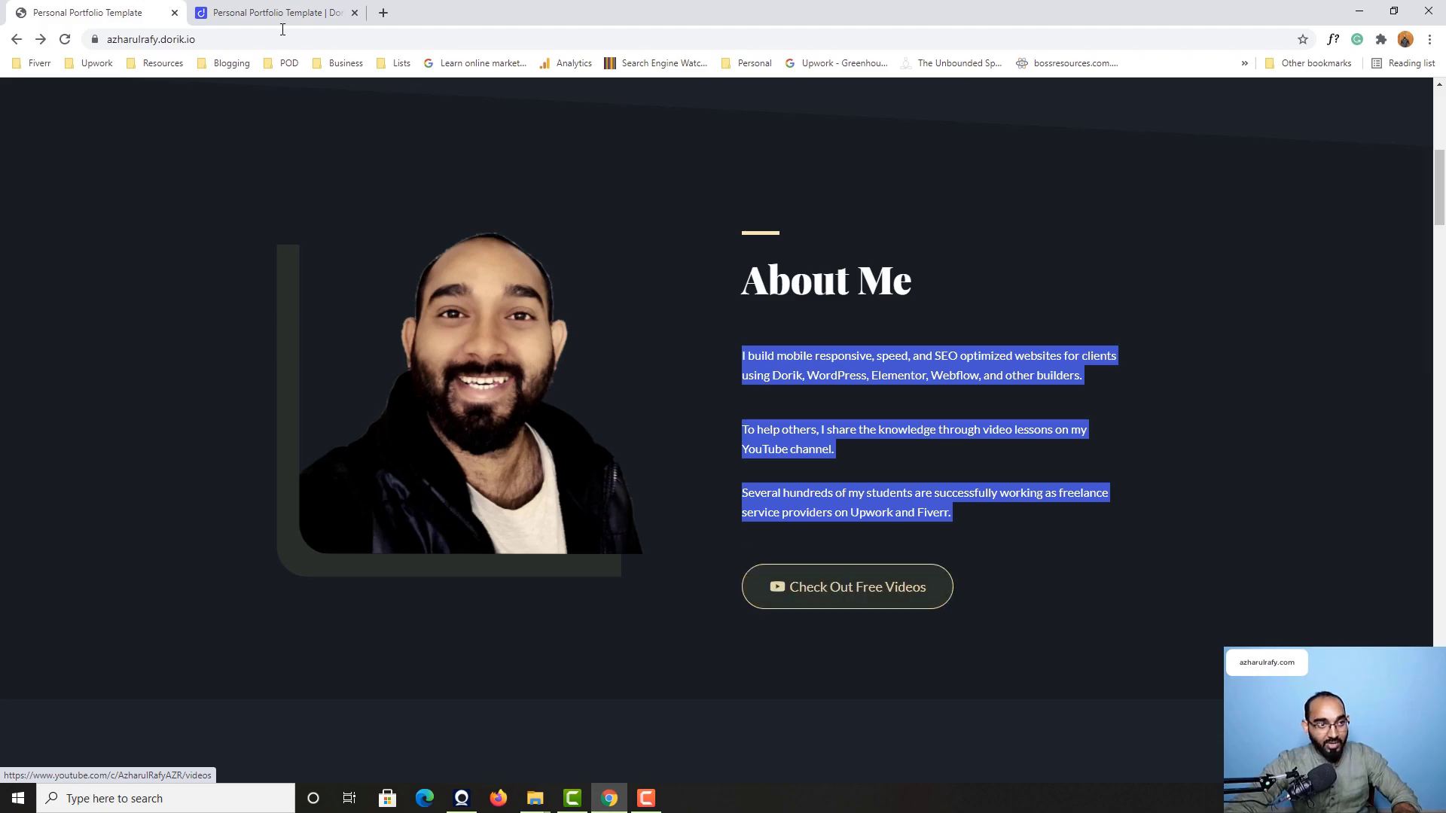
{"action": "left_click", "coordinate": [260, 12]}
{"action": "left_click", "coordinate": [88, 7]}
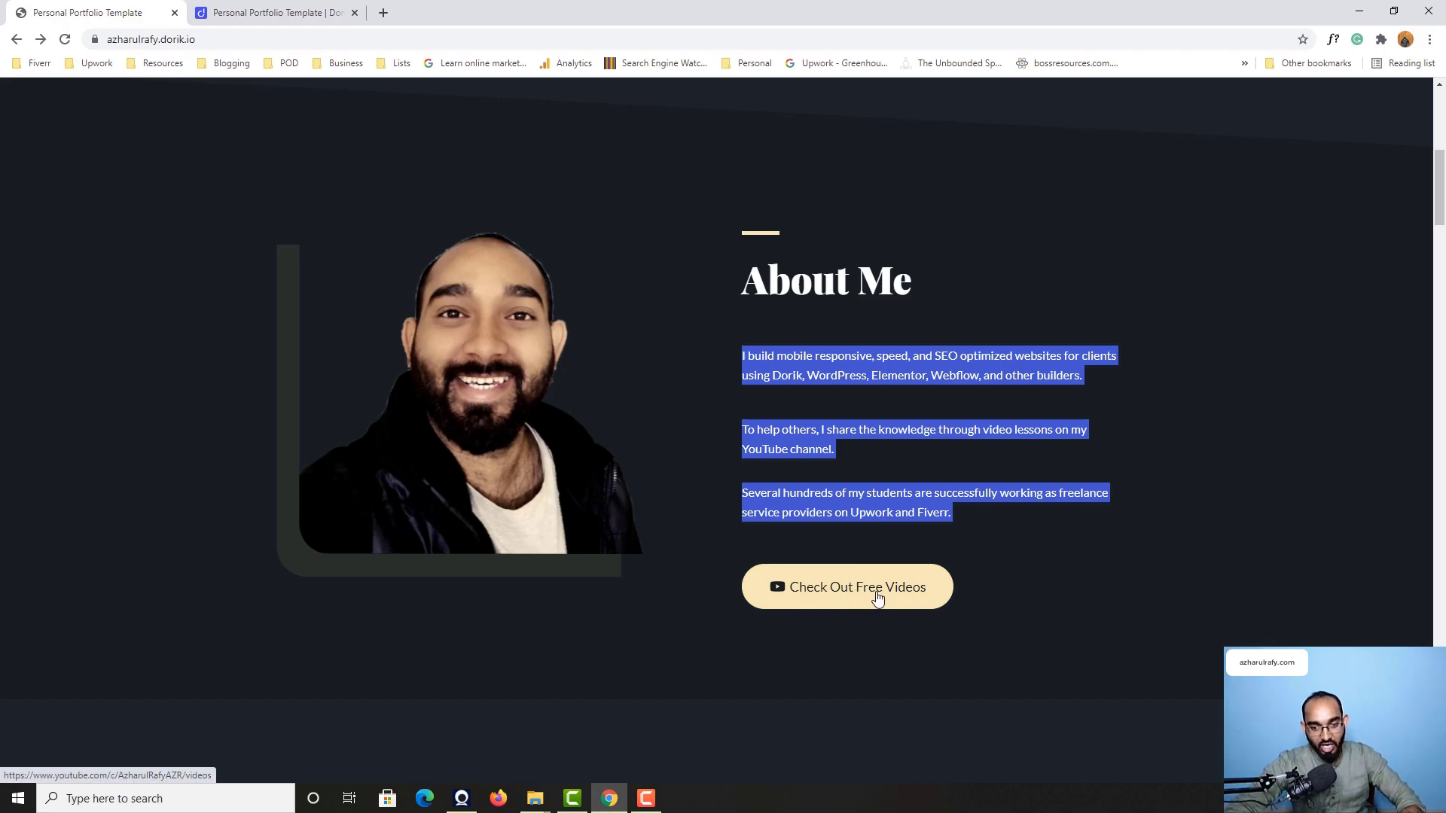
{"action": "key", "text": "ctrl+Tab"}
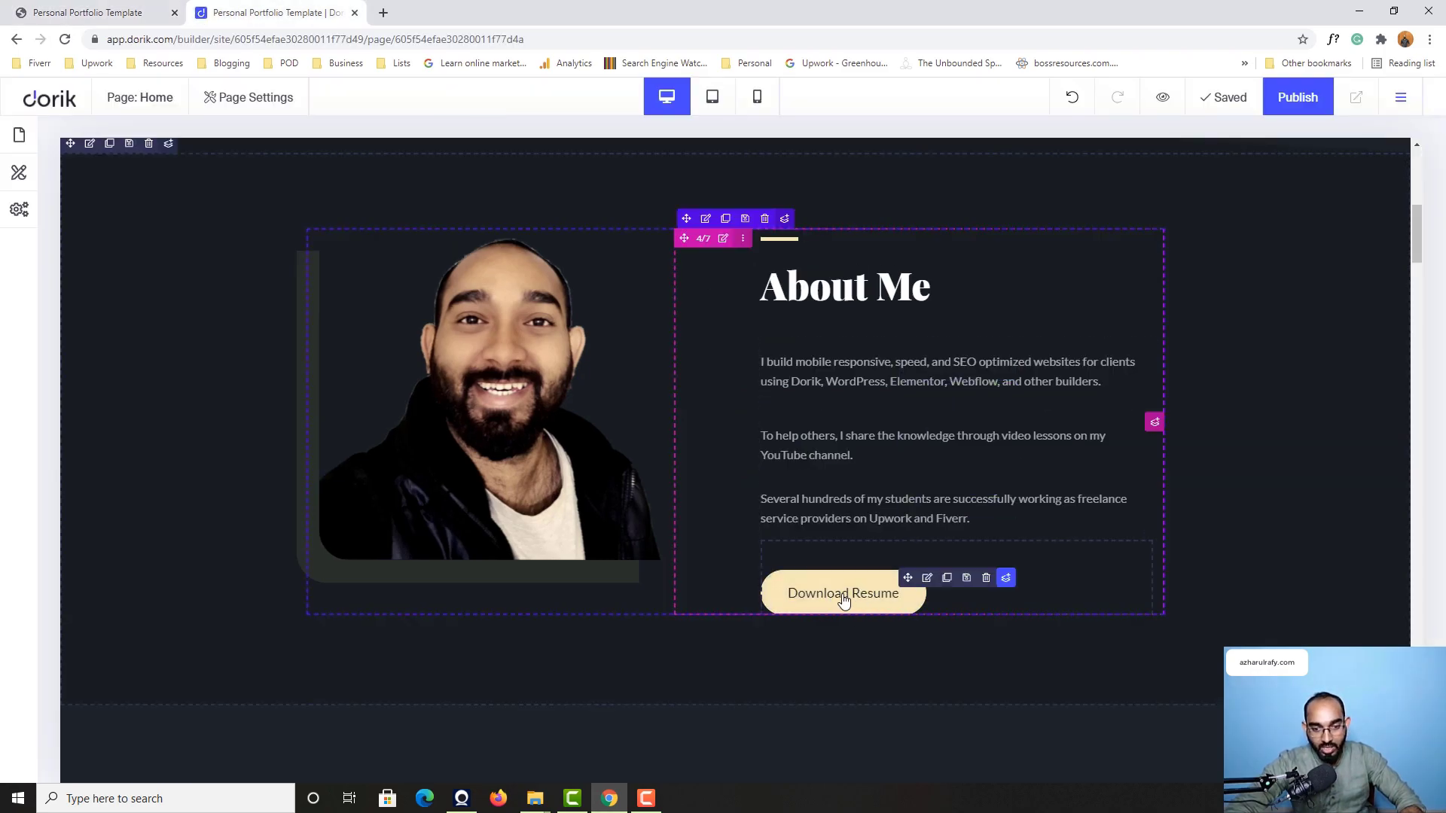
Step: Change the Download Resume button label to 'Check Out Free Lessons'
{"action": "left_click", "coordinate": [928, 580]}
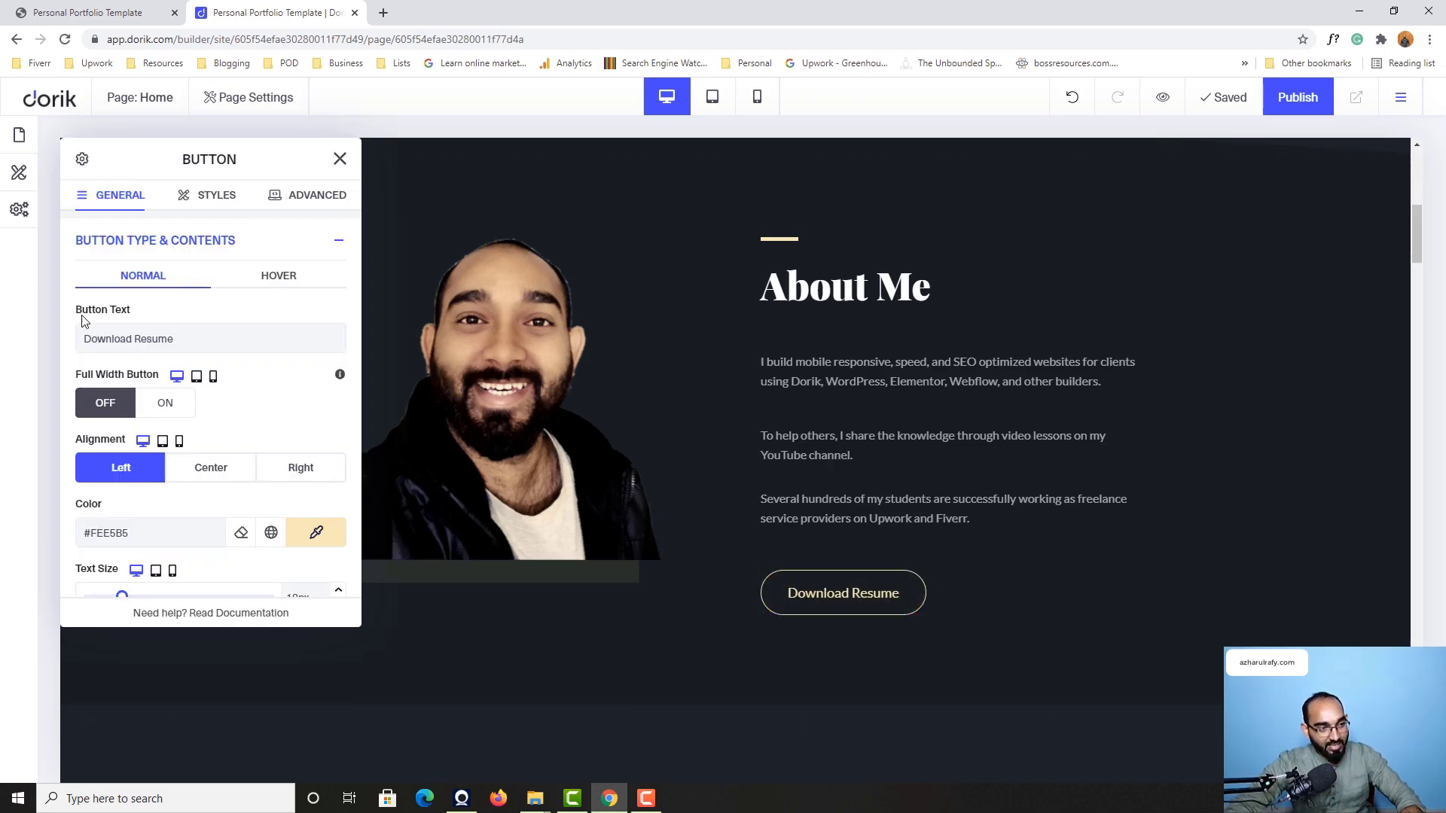
{"action": "triple_click", "coordinate": [219, 344]}
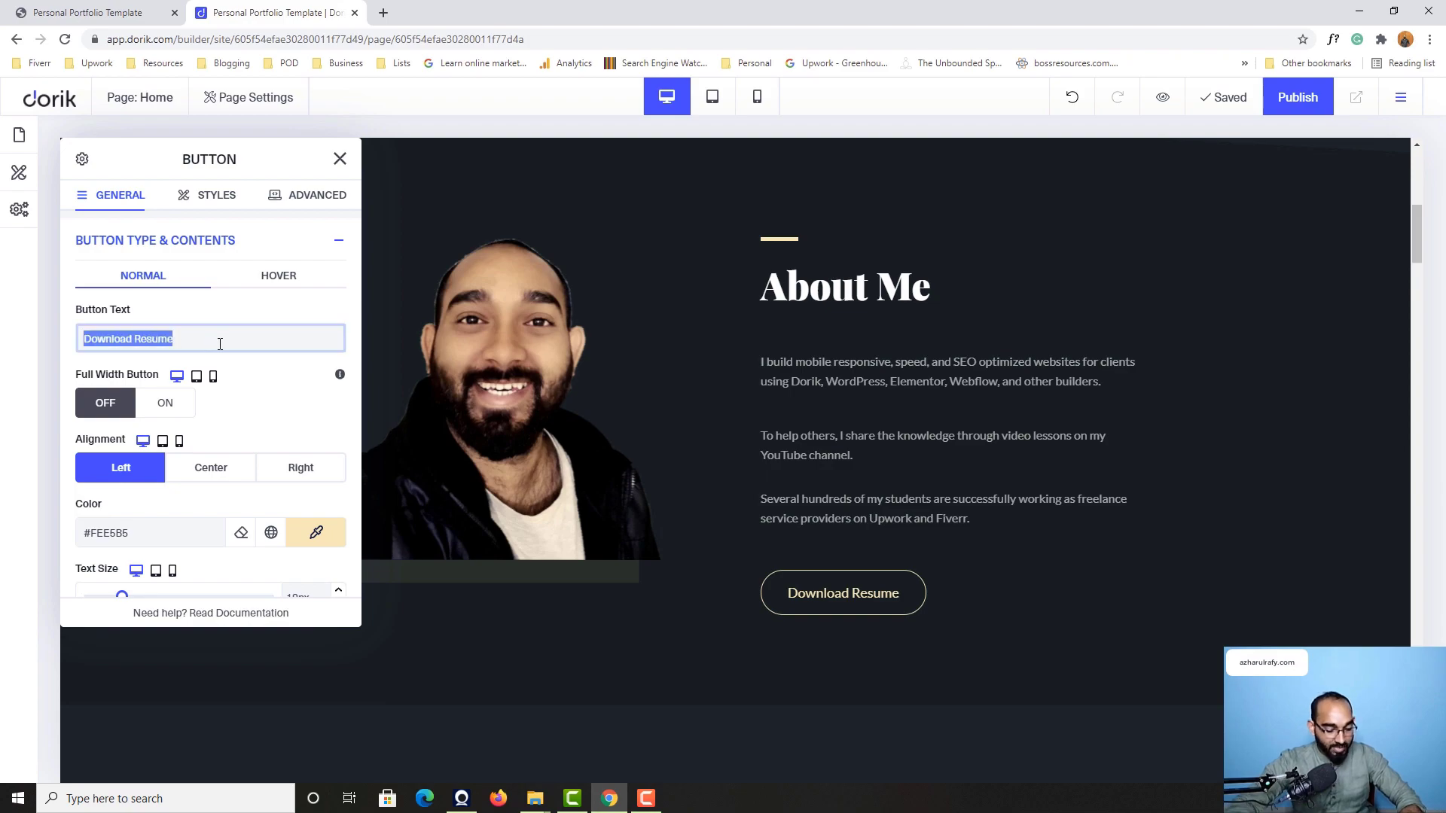
{"action": "type", "text": "Check ou"}
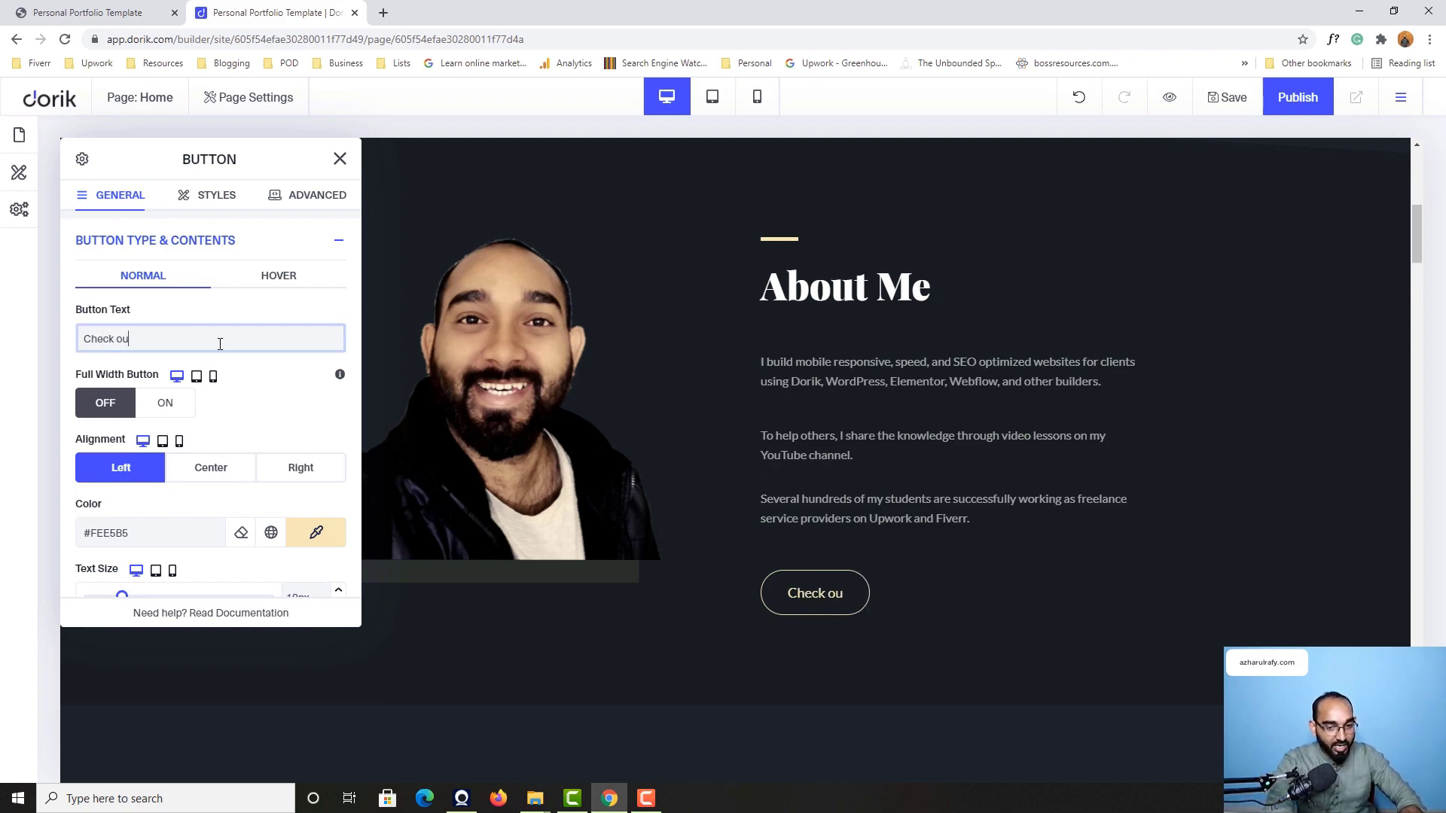
{"action": "type", "text": "t Free "}
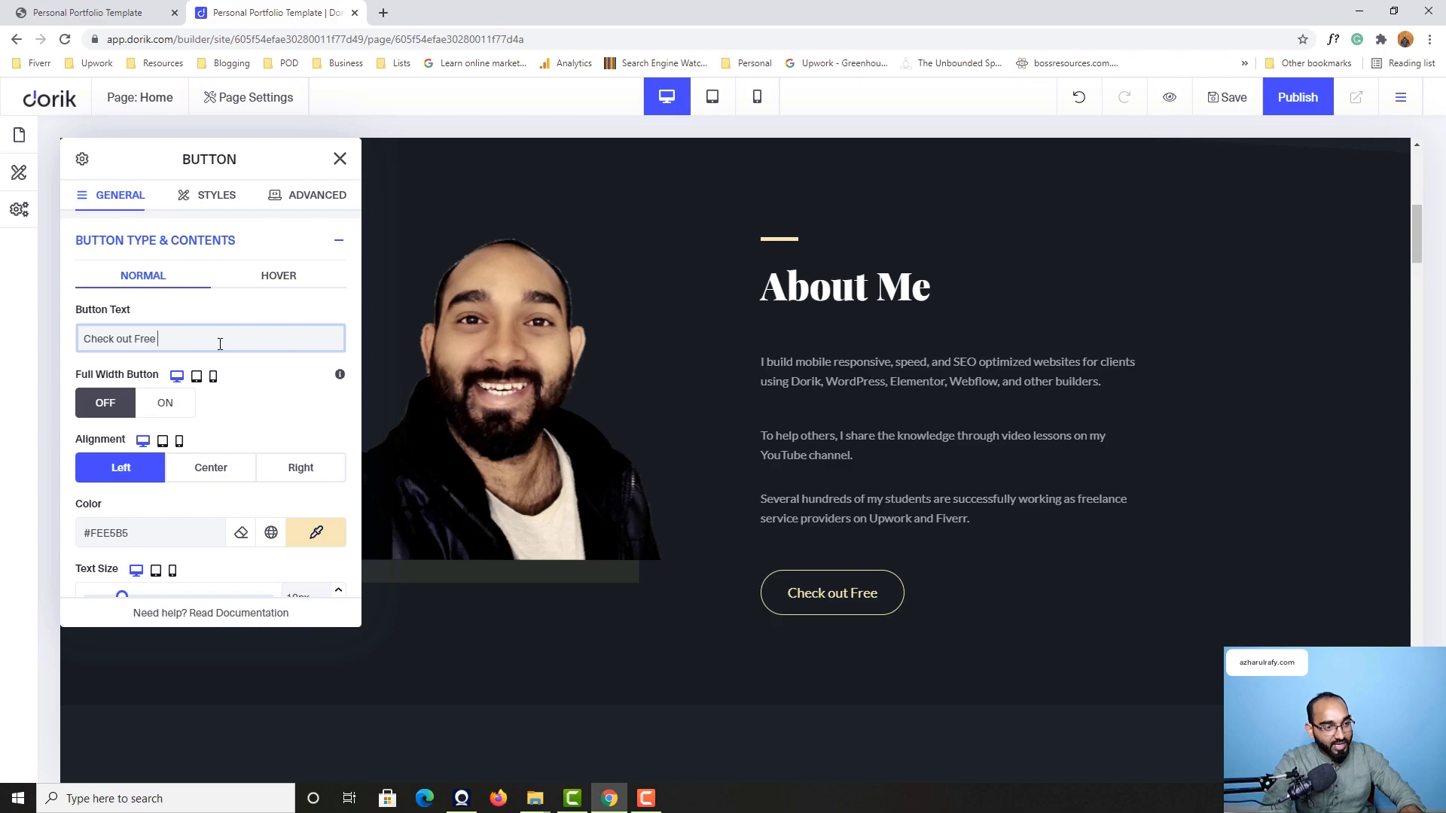
{"action": "type", "text": "Lessons"}
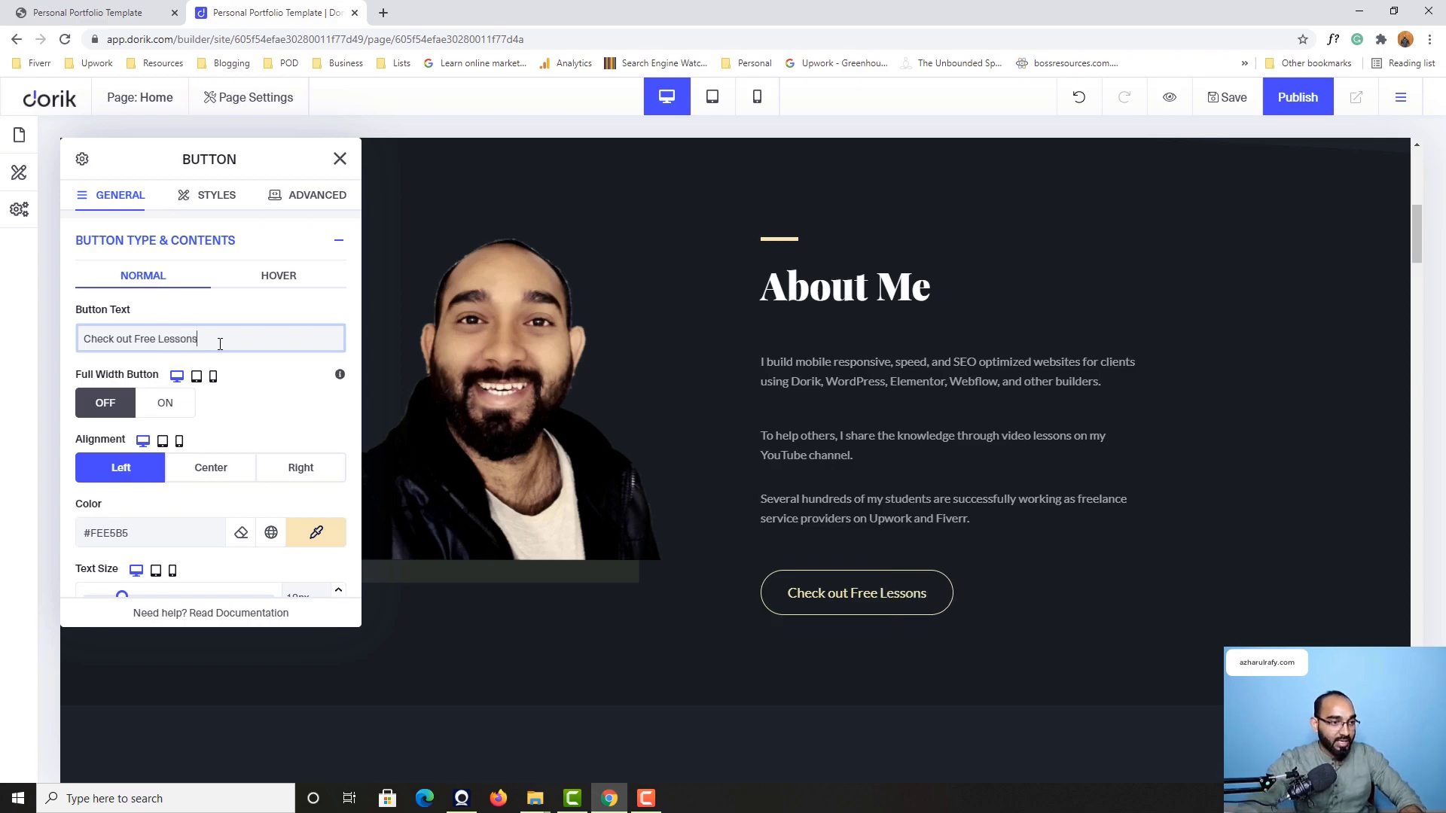
{"action": "left_click", "coordinate": [88, 12]}
{"action": "left_click", "coordinate": [271, 12]}
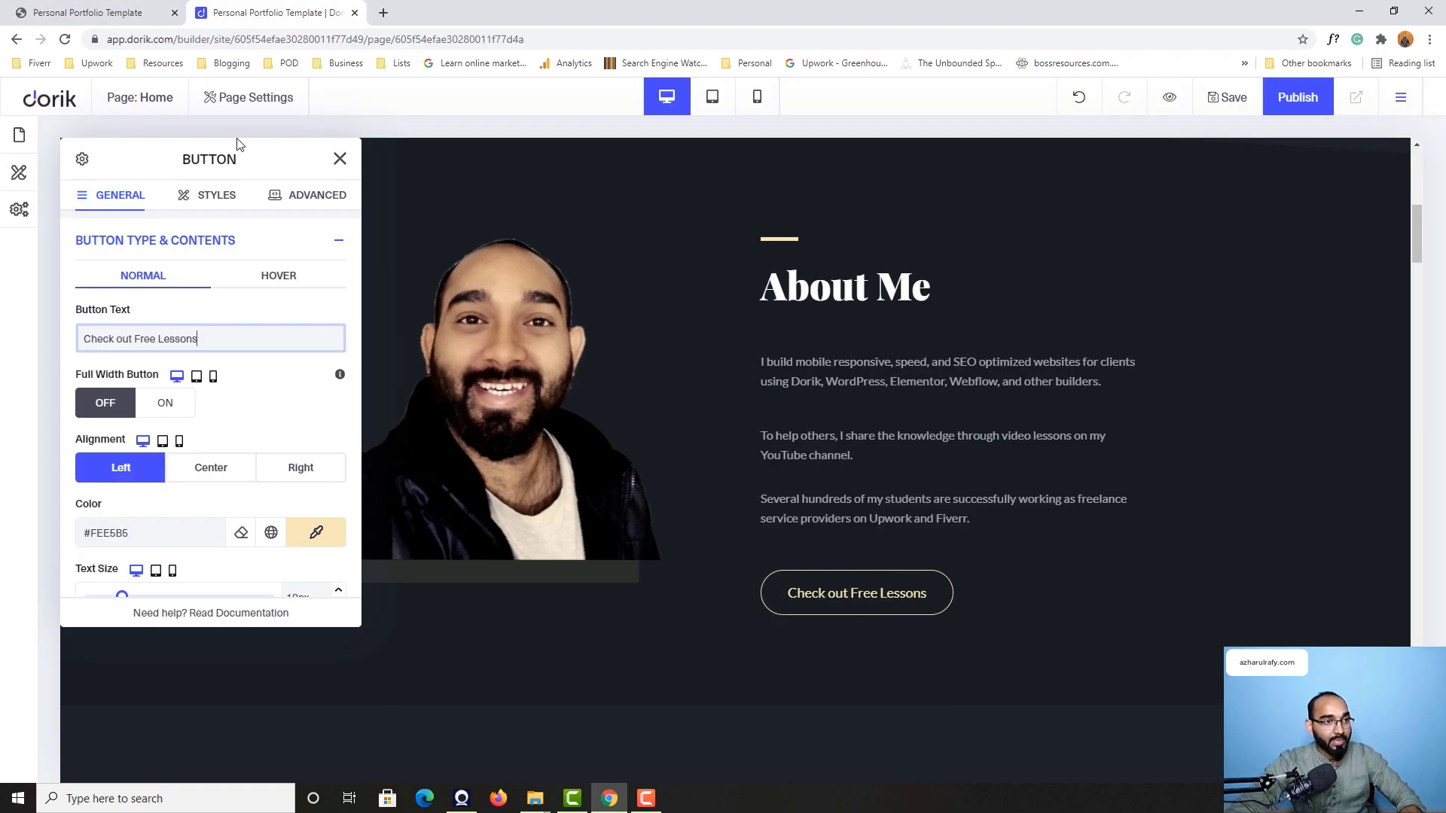
{"action": "left_click_drag", "start_coordinate": [116, 338], "coordinate": [121, 343]}
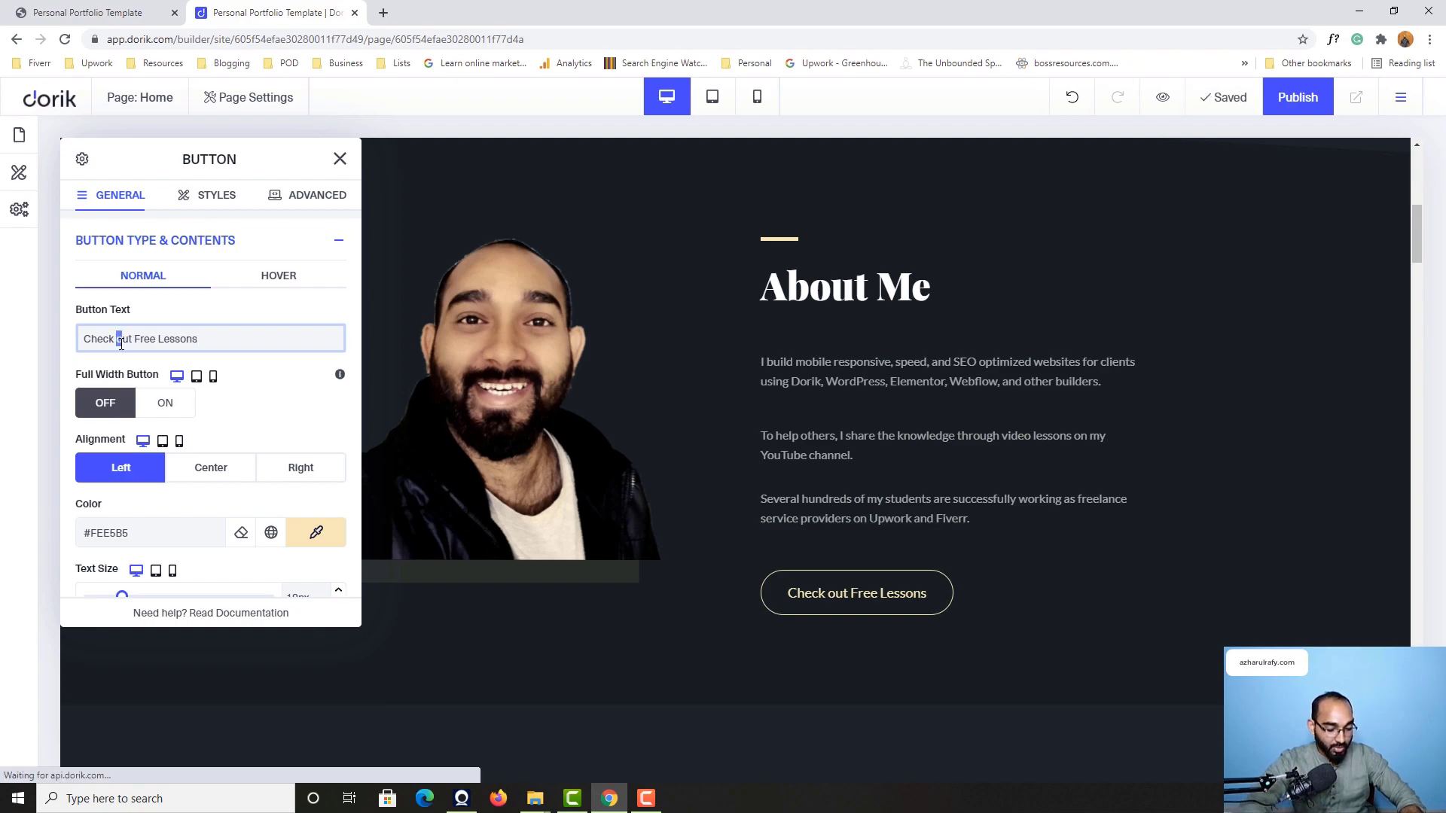
{"action": "type", "text": "O"}
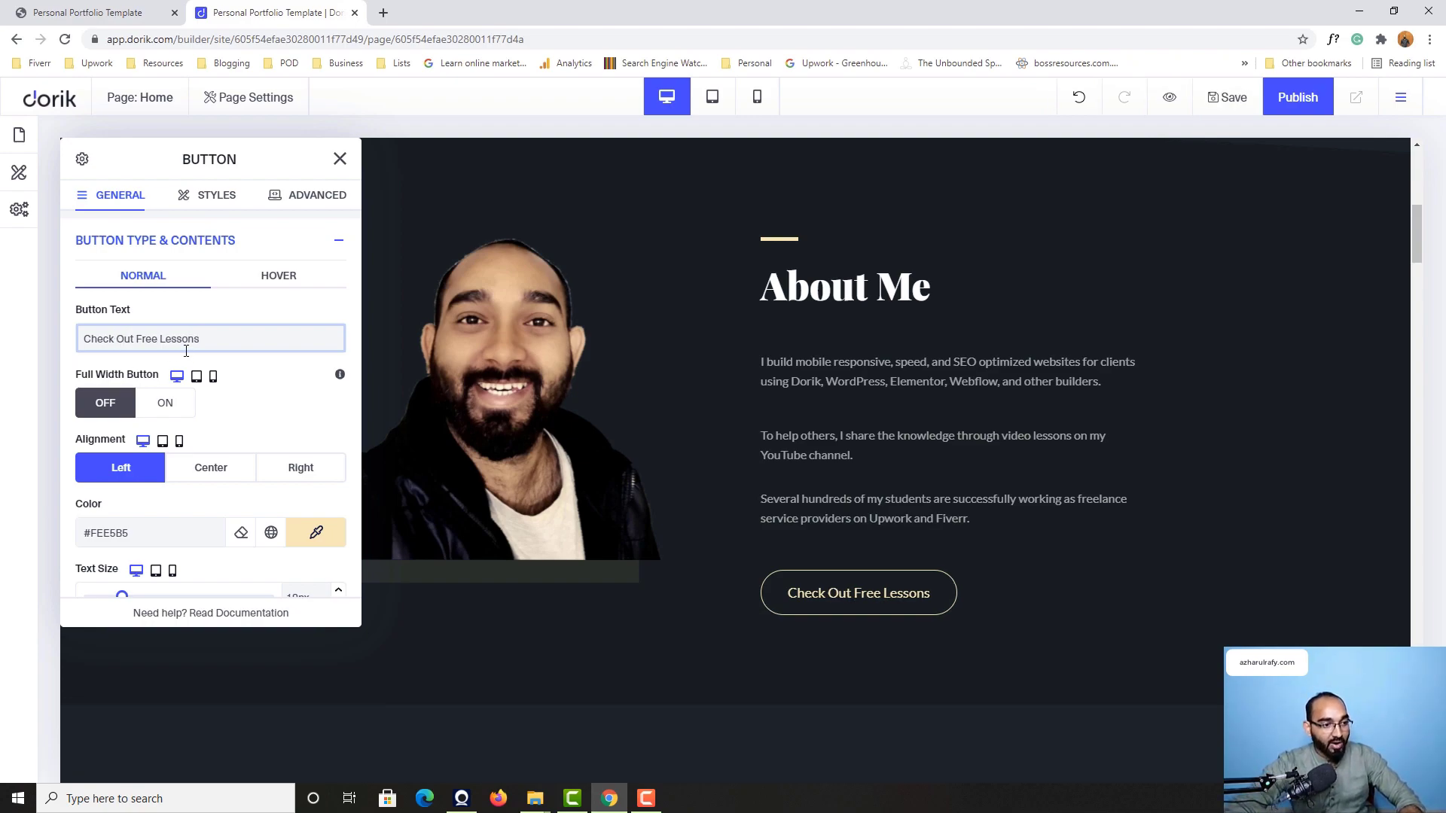
{"action": "scroll", "coordinate": [199, 366], "scroll_direction": "down", "scroll_amount": 1}
Step: Enlarge the button text, then enter 18 as its text size
{"action": "scroll", "coordinate": [155, 458], "scroll_direction": "down", "scroll_amount": 4}
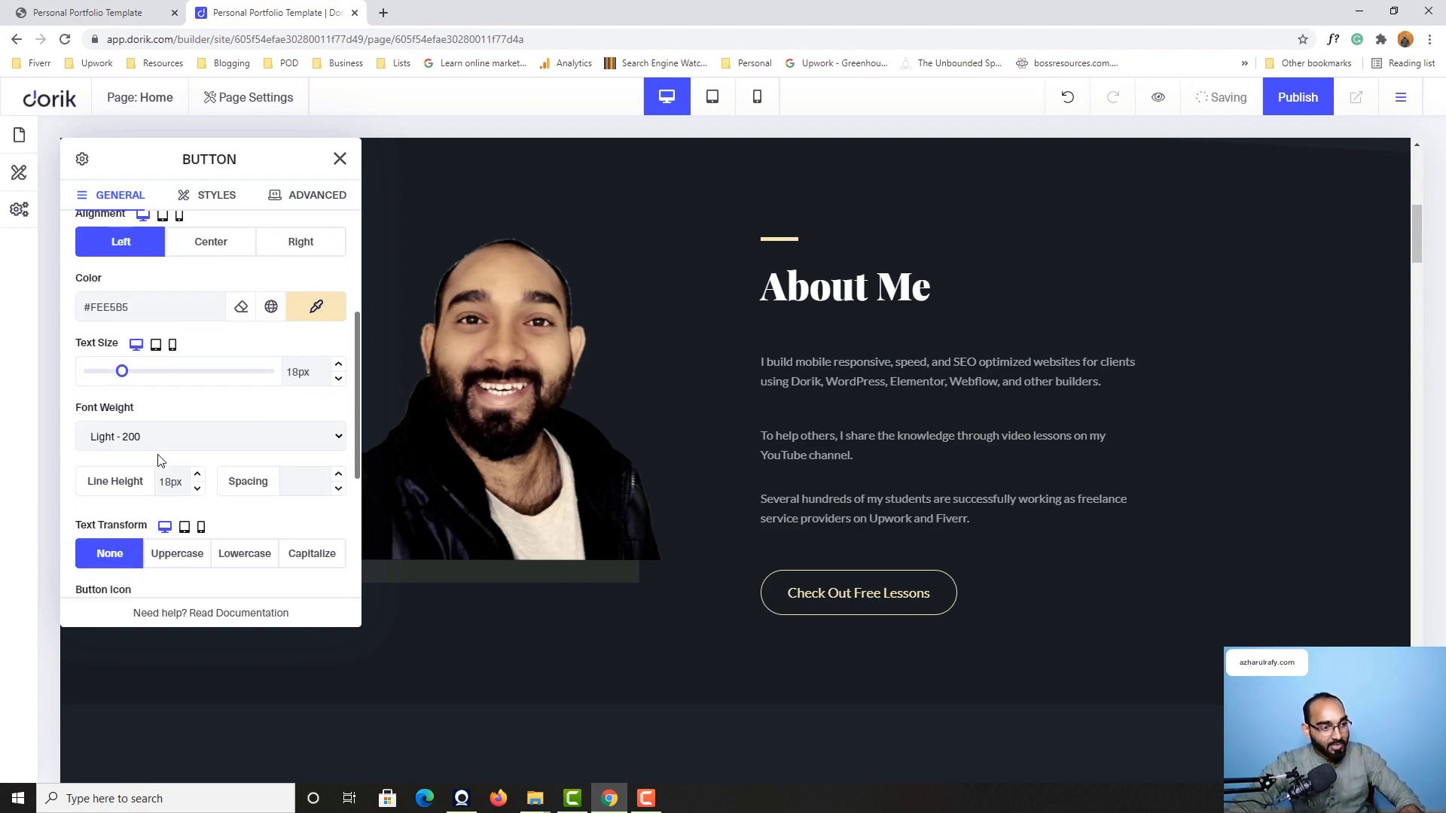
{"action": "scroll", "coordinate": [181, 422], "scroll_direction": "up", "scroll_amount": 5}
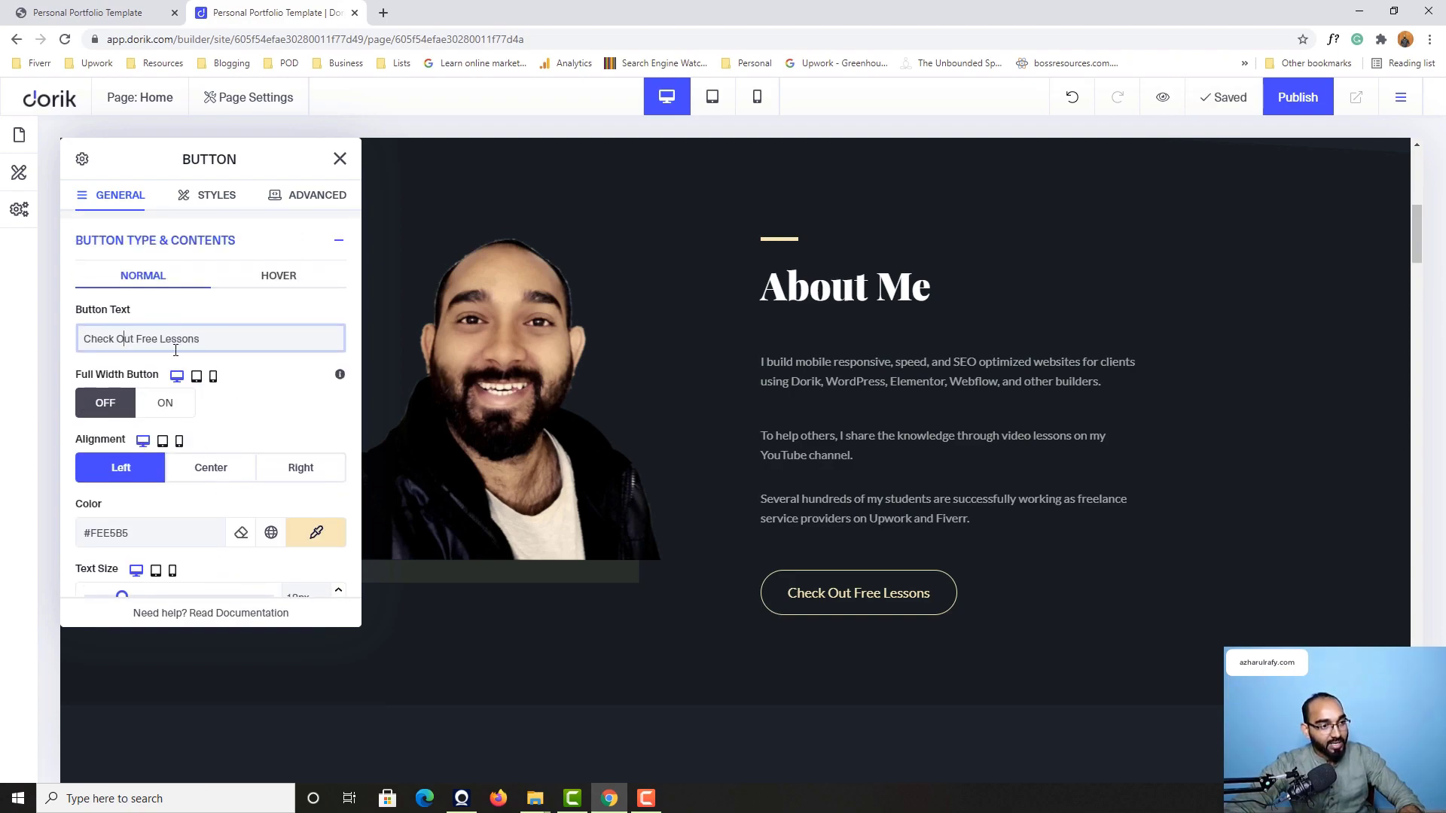
{"action": "scroll", "coordinate": [226, 413], "scroll_direction": "down", "scroll_amount": 1}
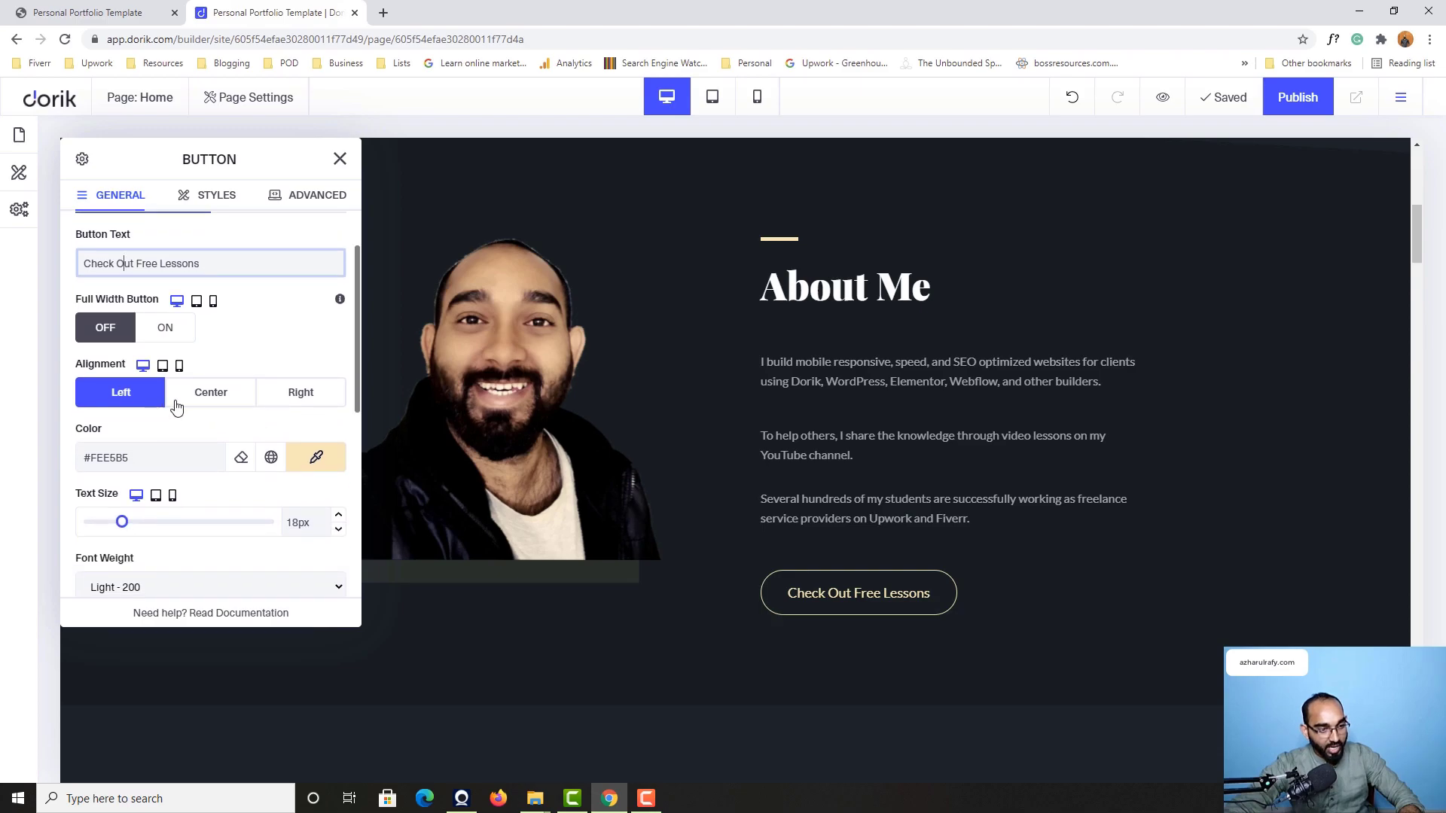
{"action": "left_click", "coordinate": [251, 8]}
{"action": "scroll", "coordinate": [229, 419], "scroll_direction": "down", "scroll_amount": 2}
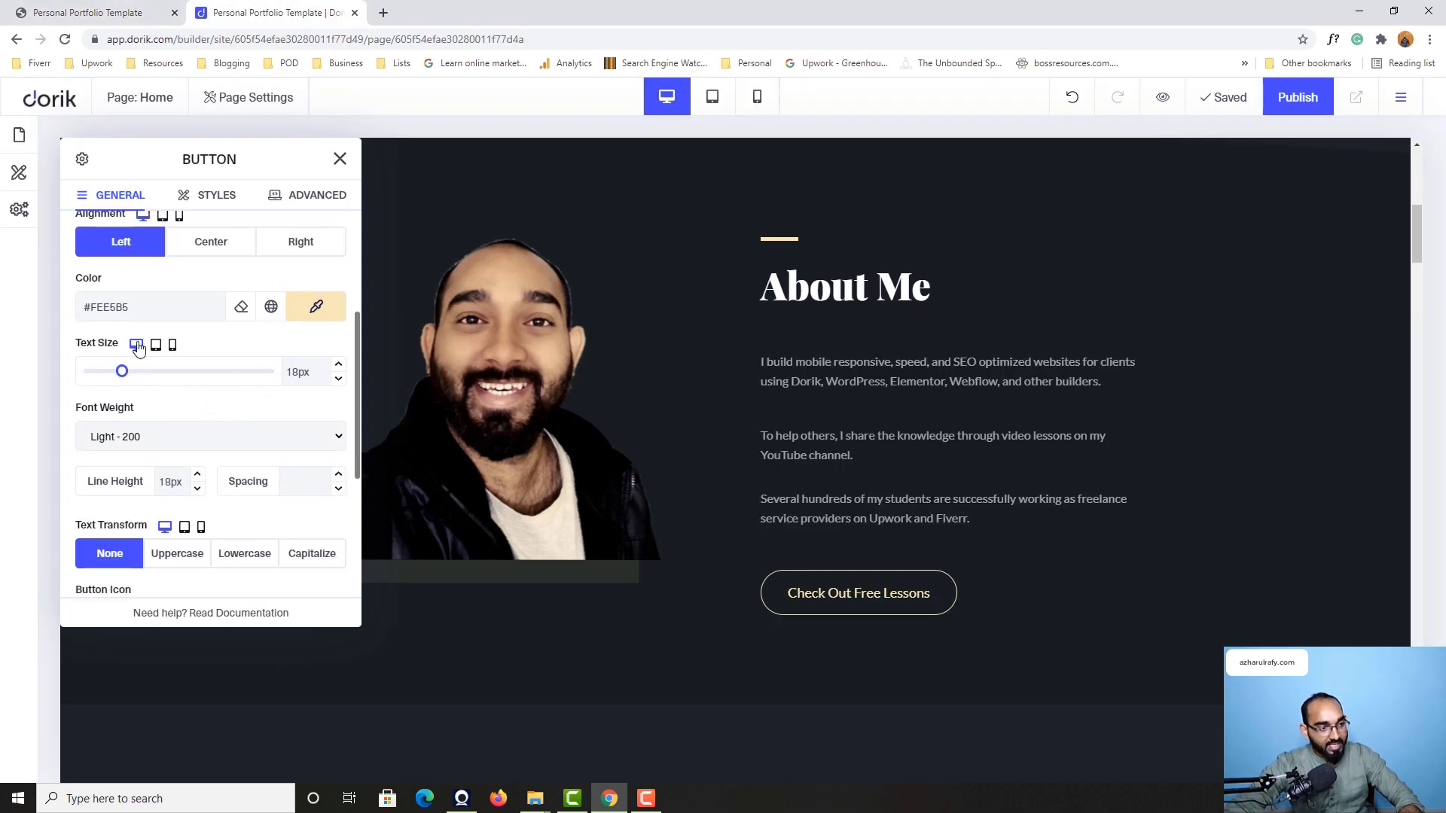
{"action": "scroll", "coordinate": [188, 392], "scroll_direction": "down", "scroll_amount": 2}
{"action": "scroll", "coordinate": [149, 376], "scroll_direction": "up", "scroll_amount": 1}
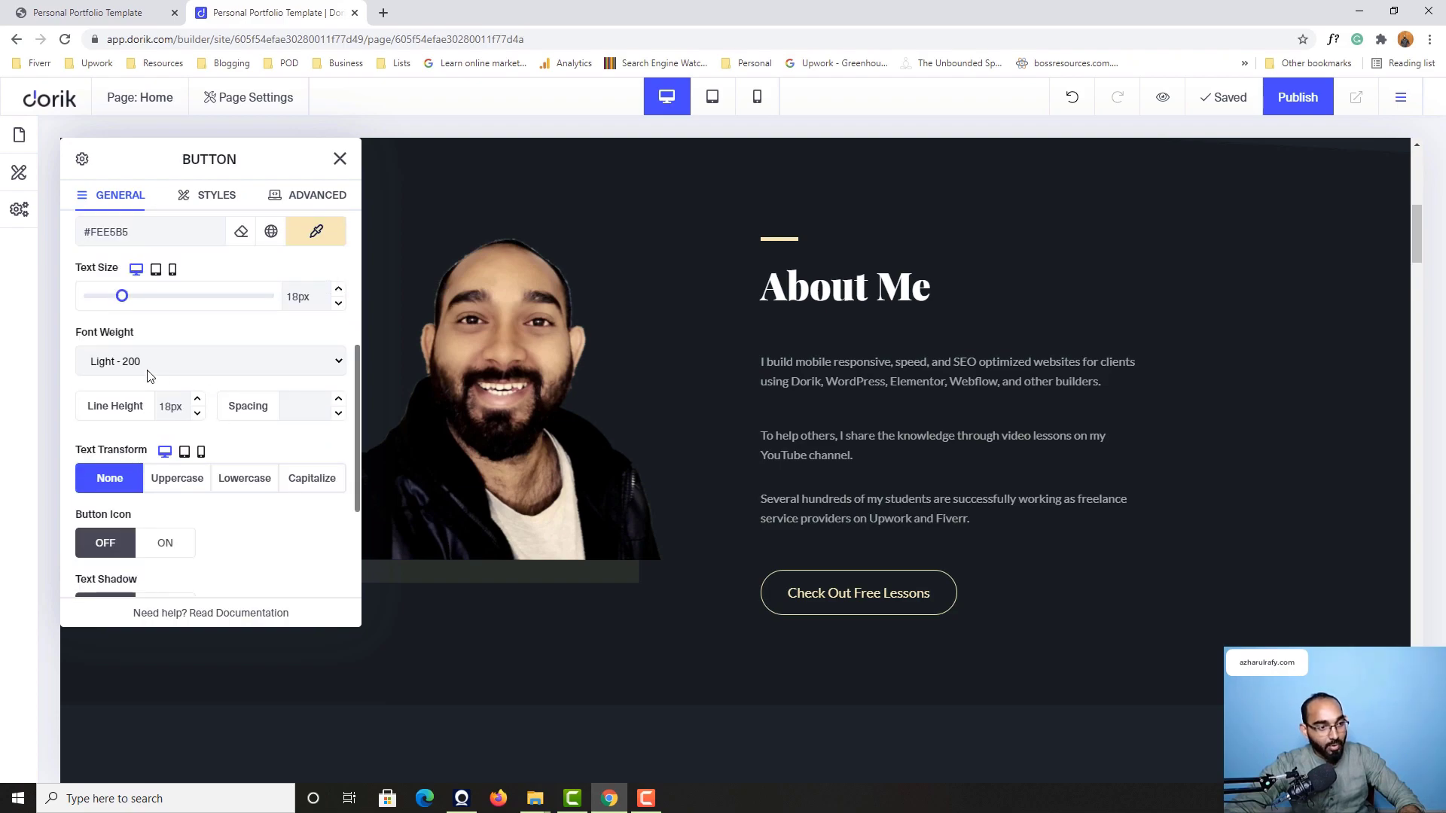
{"action": "left_click_drag", "start_coordinate": [121, 299], "coordinate": [140, 299]}
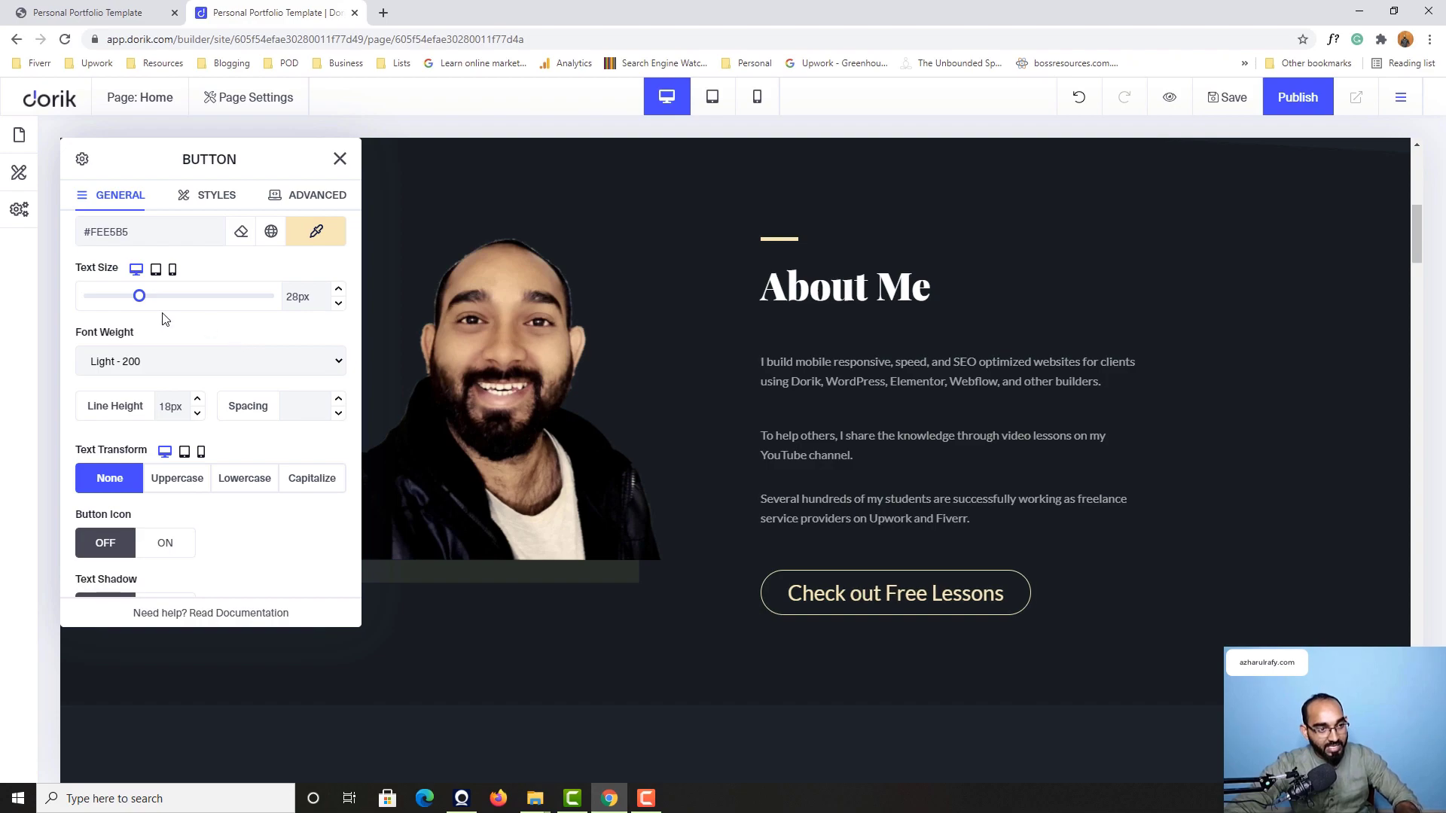
{"action": "left_click", "coordinate": [294, 299]}
{"action": "type", "text": "18"}
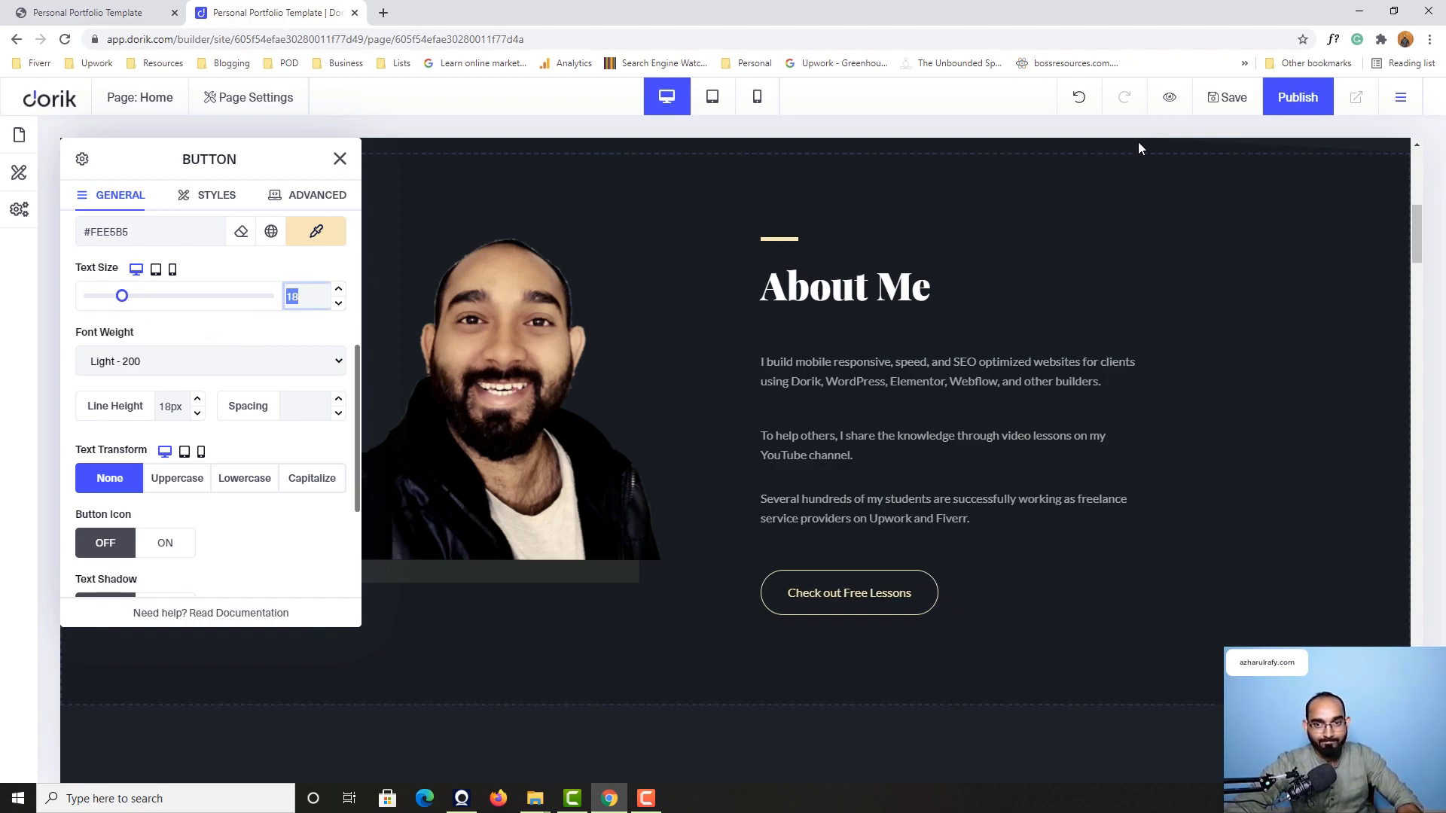
Step: Undo several recent edits, leaving 18px text and the label 'Check out Free Lesson'
{"action": "left_click", "coordinate": [1086, 99]}
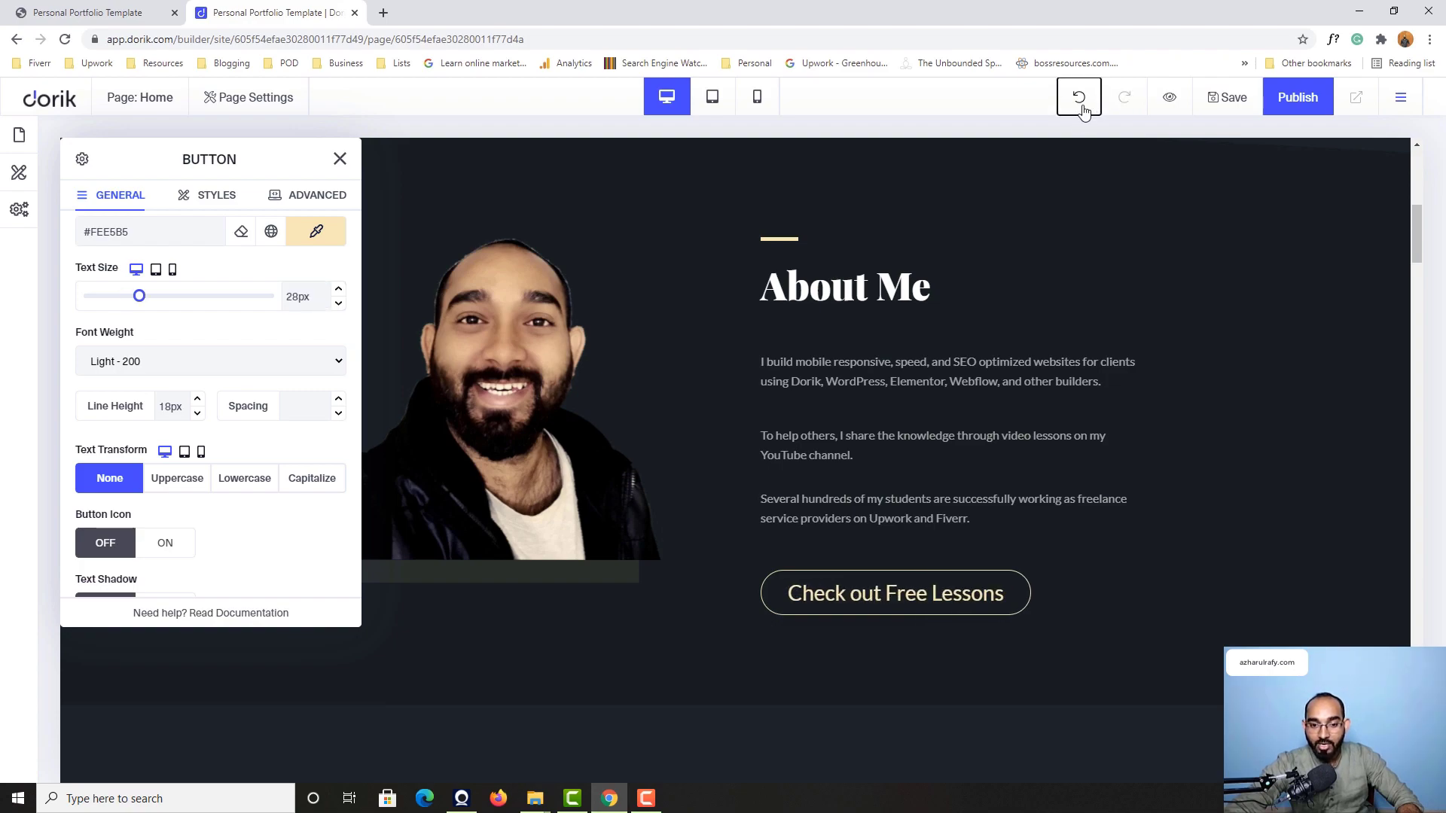
{"action": "left_click", "coordinate": [1082, 109]}
{"action": "left_click", "coordinate": [1082, 109]}
{"action": "left_click", "coordinate": [1082, 110]}
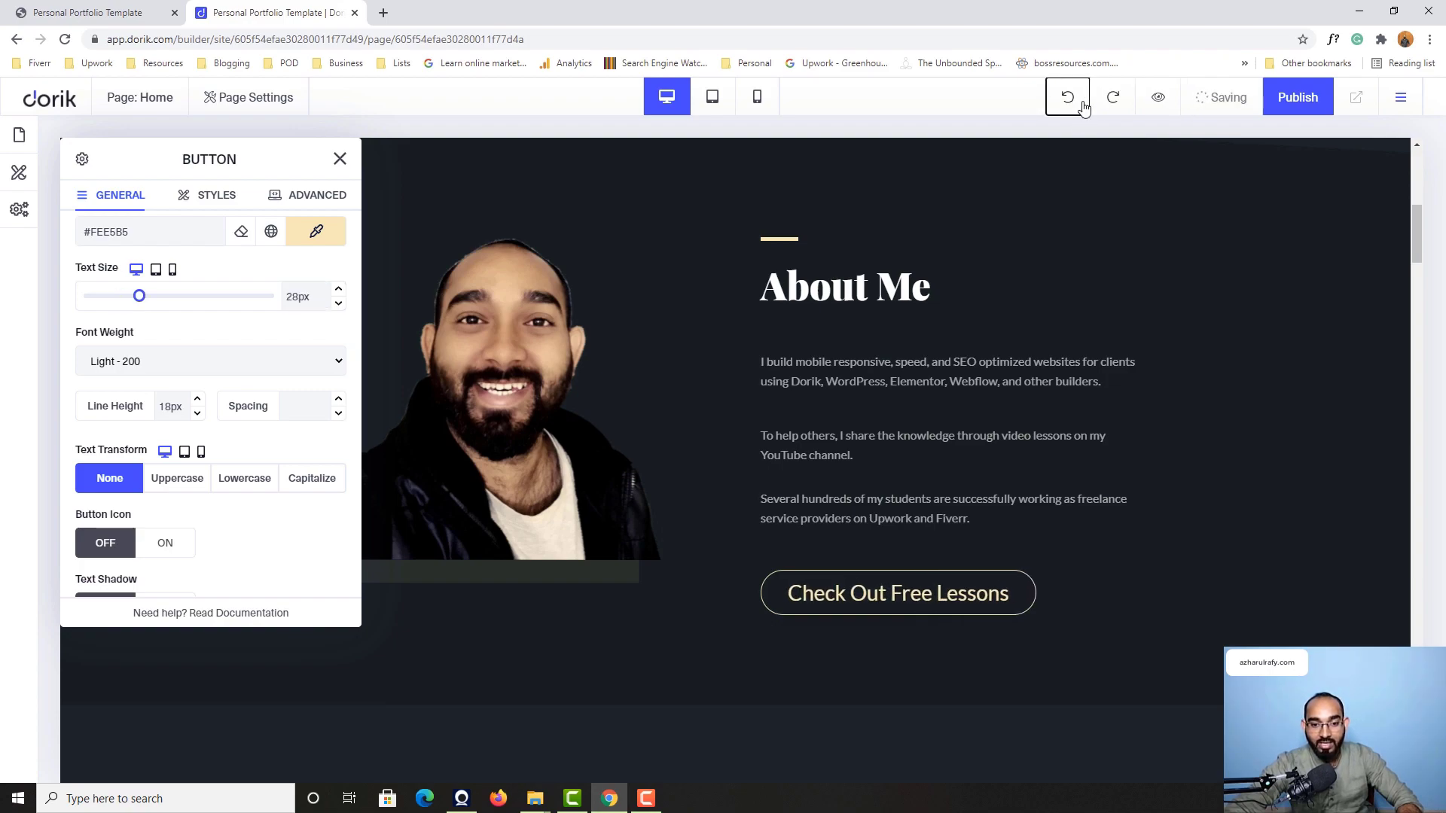
{"action": "left_click", "coordinate": [1082, 109]}
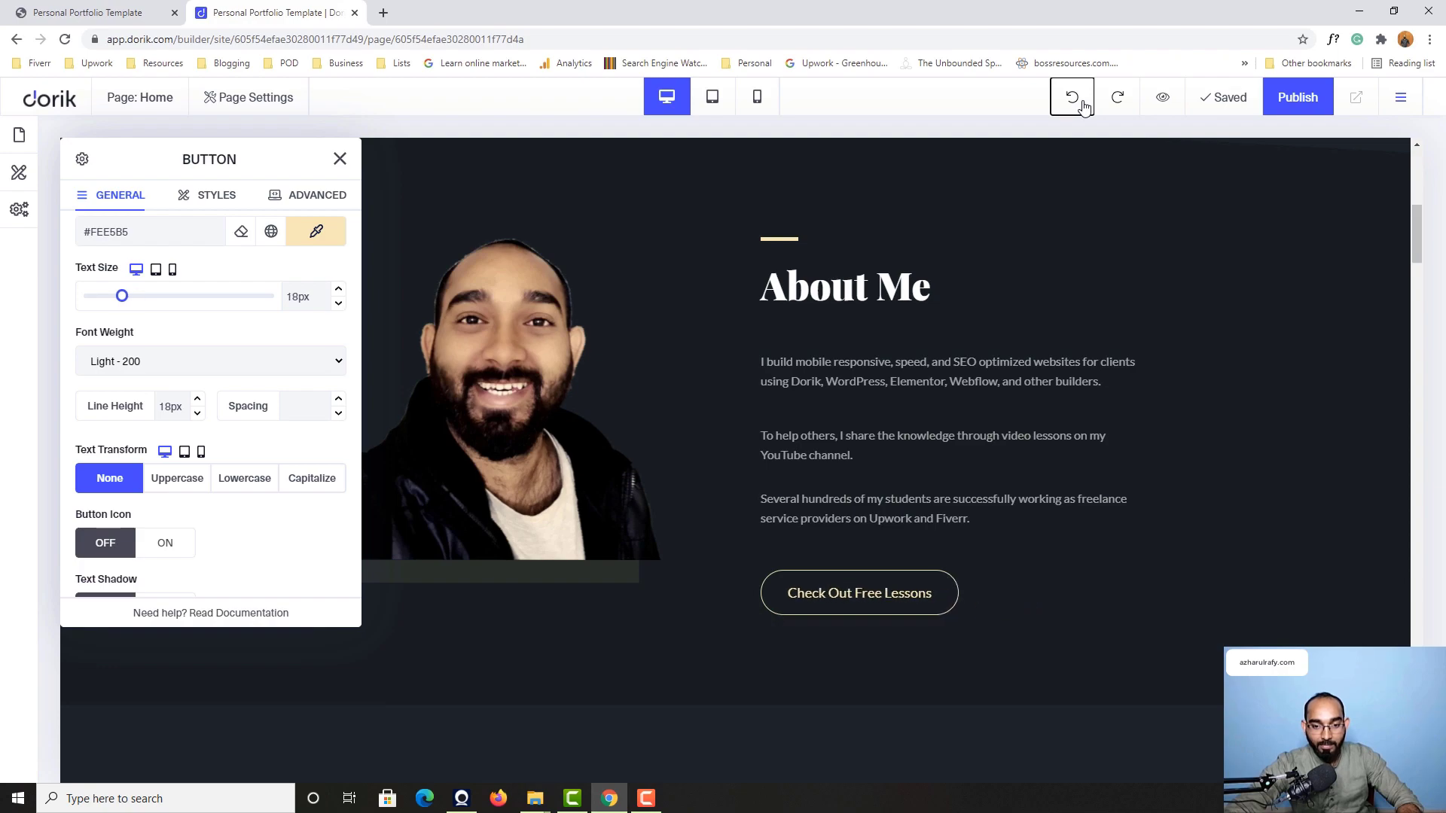
{"action": "left_click", "coordinate": [1082, 106]}
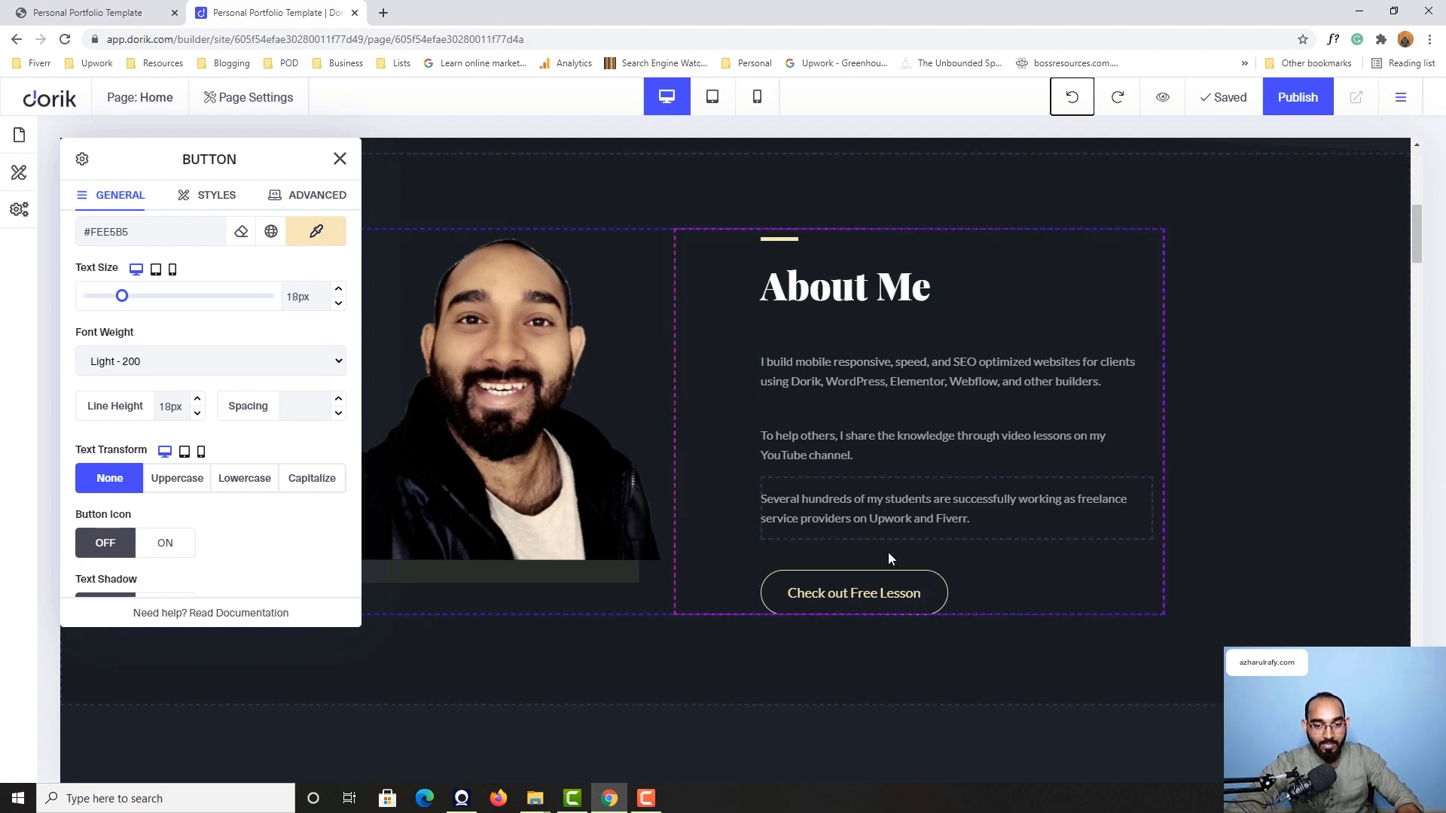
Step: Correct the button label back to 'Check Out Free Lessons'
{"action": "scroll", "coordinate": [162, 376], "scroll_direction": "up", "scroll_amount": 4}
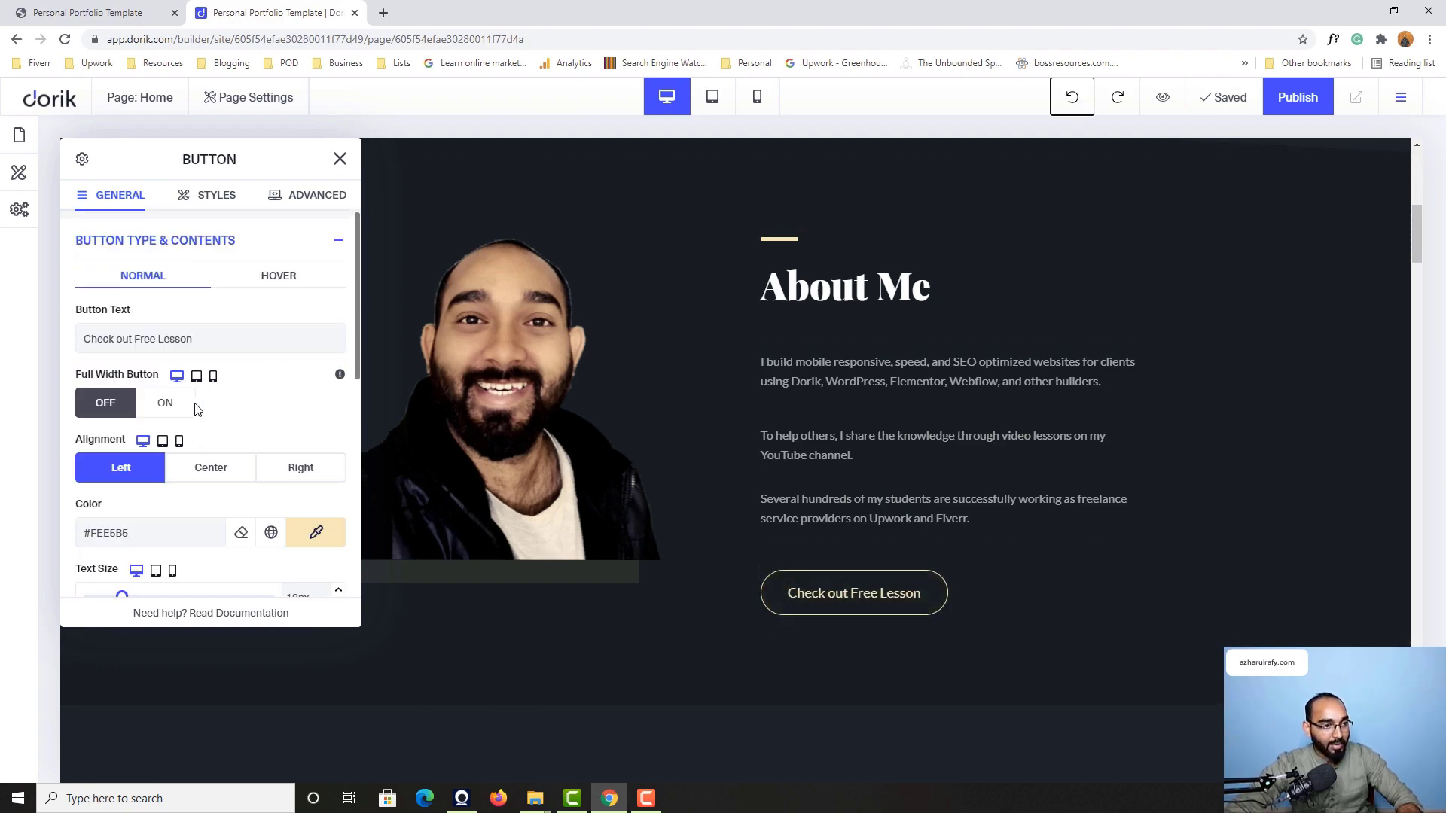
{"action": "left_click", "coordinate": [165, 341]}
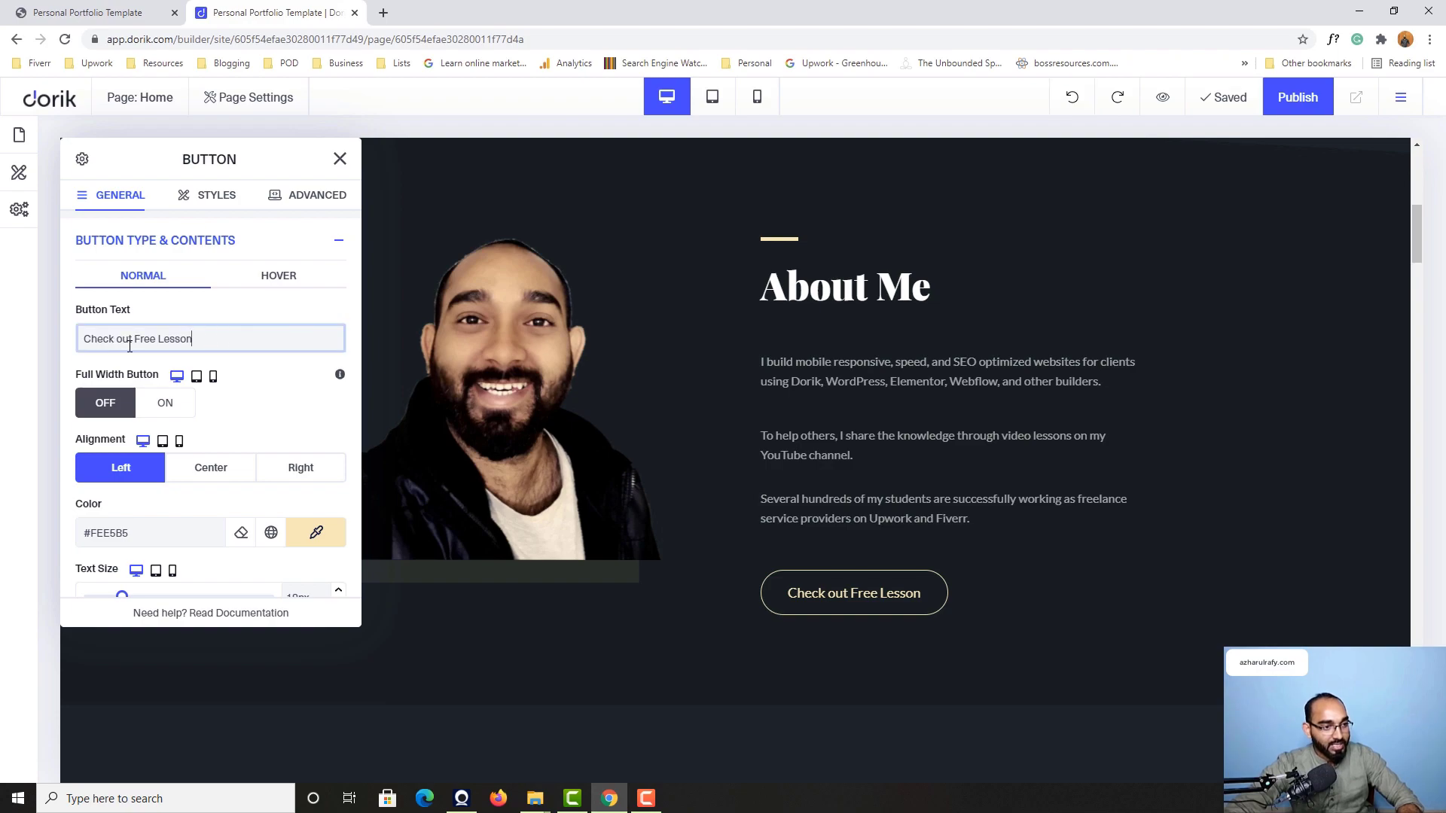
{"action": "type", "text": "O"}
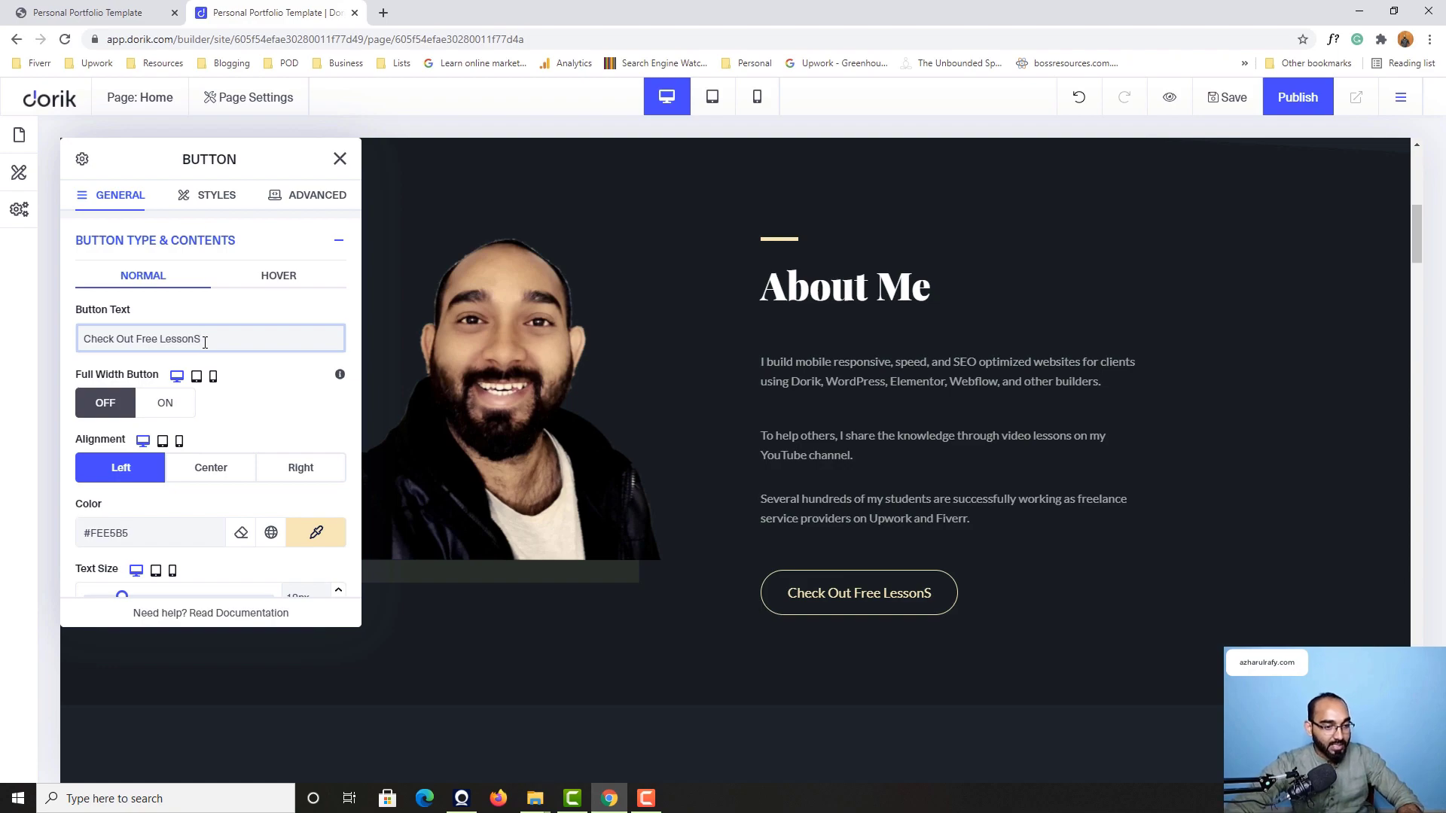
{"action": "key", "text": "BackSpace"}
{"action": "type", "text": "s"}
Step: Set the button's URL to the YouTube channel address copied from a new tab
{"action": "scroll", "coordinate": [219, 460], "scroll_direction": "down", "scroll_amount": 1}
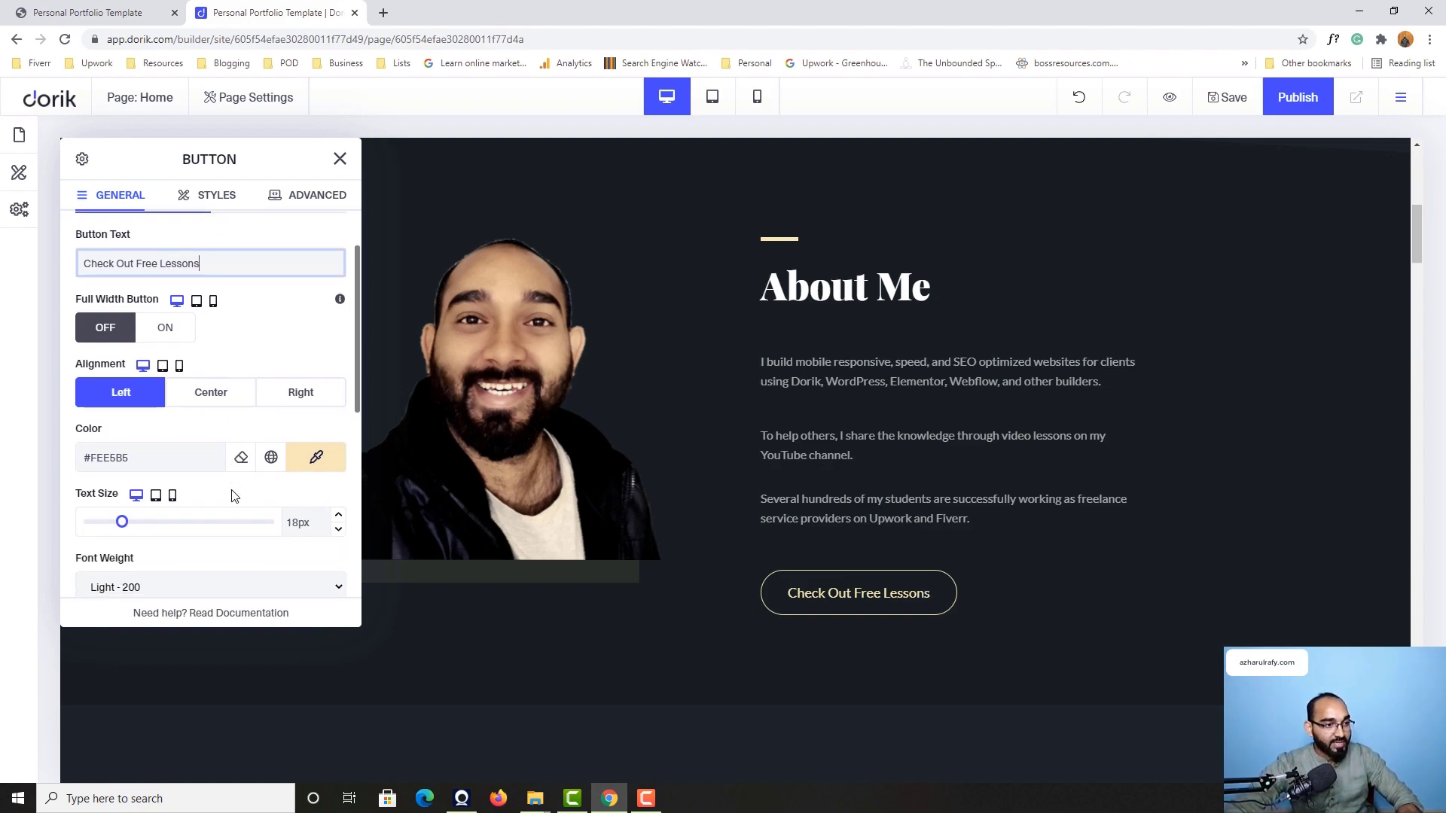
{"action": "scroll", "coordinate": [209, 439], "scroll_direction": "down", "scroll_amount": 4}
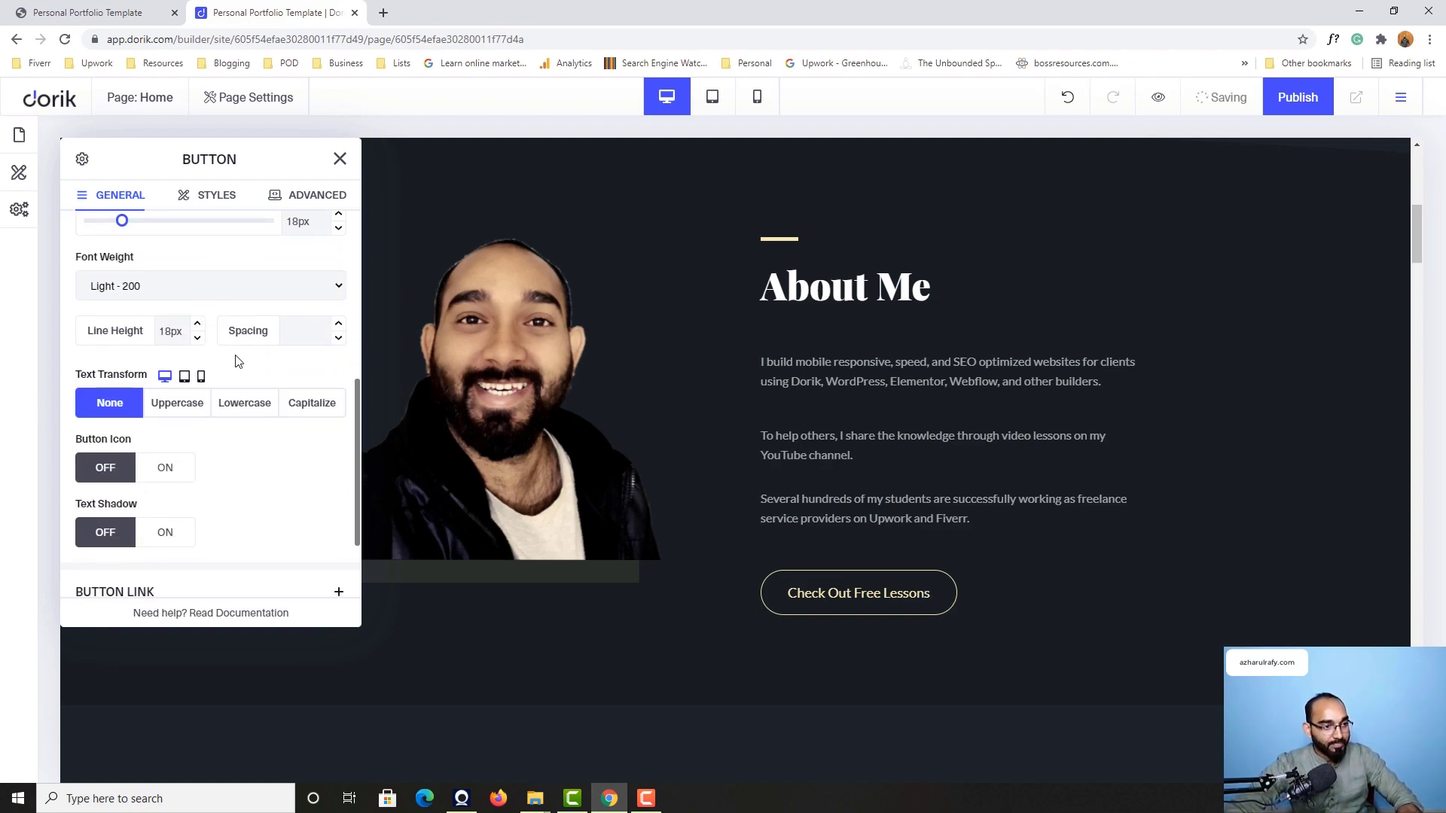
{"action": "scroll", "coordinate": [218, 361], "scroll_direction": "down", "scroll_amount": 2}
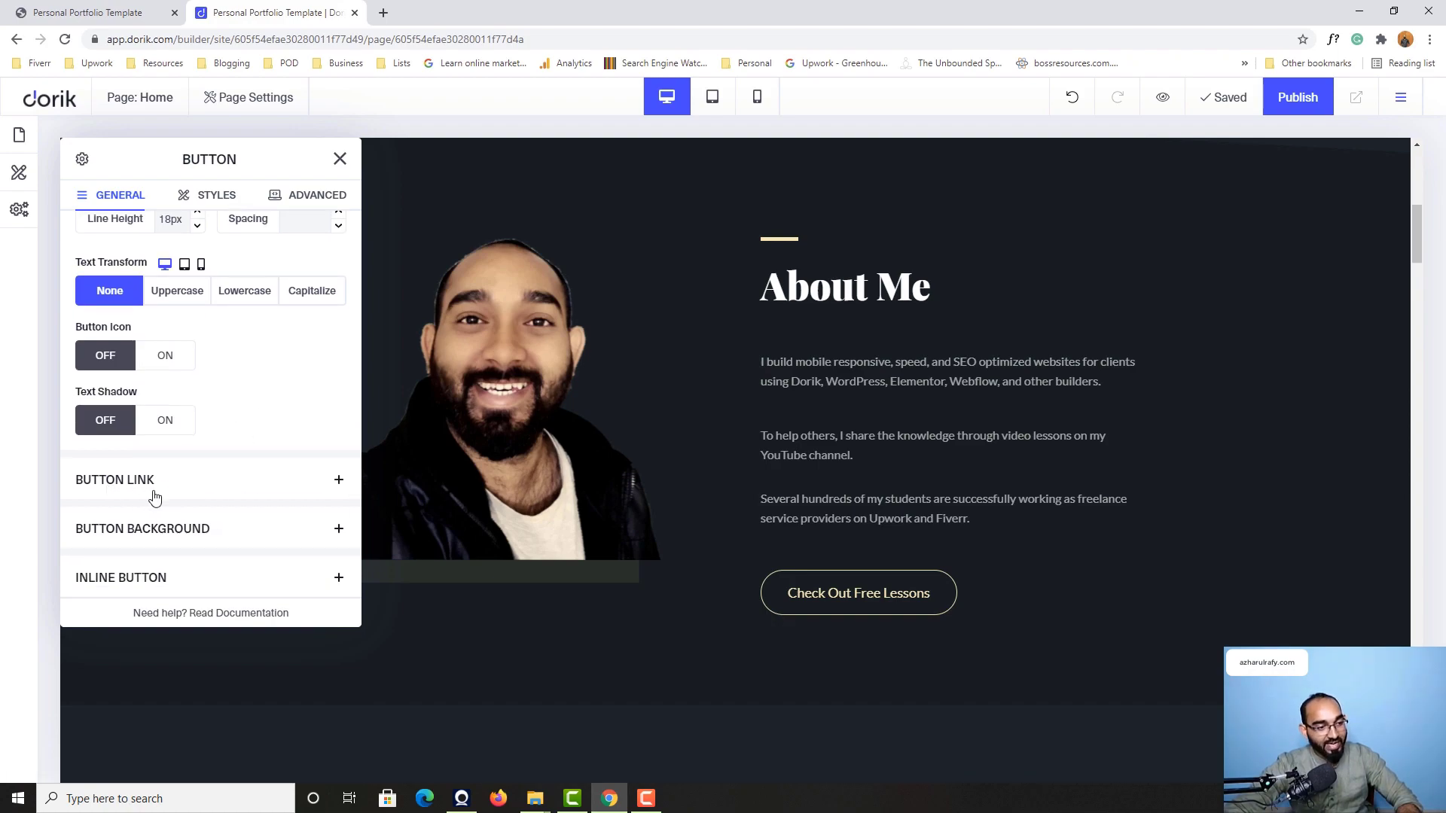
{"action": "left_click", "coordinate": [145, 495]}
{"action": "left_click", "coordinate": [138, 413]}
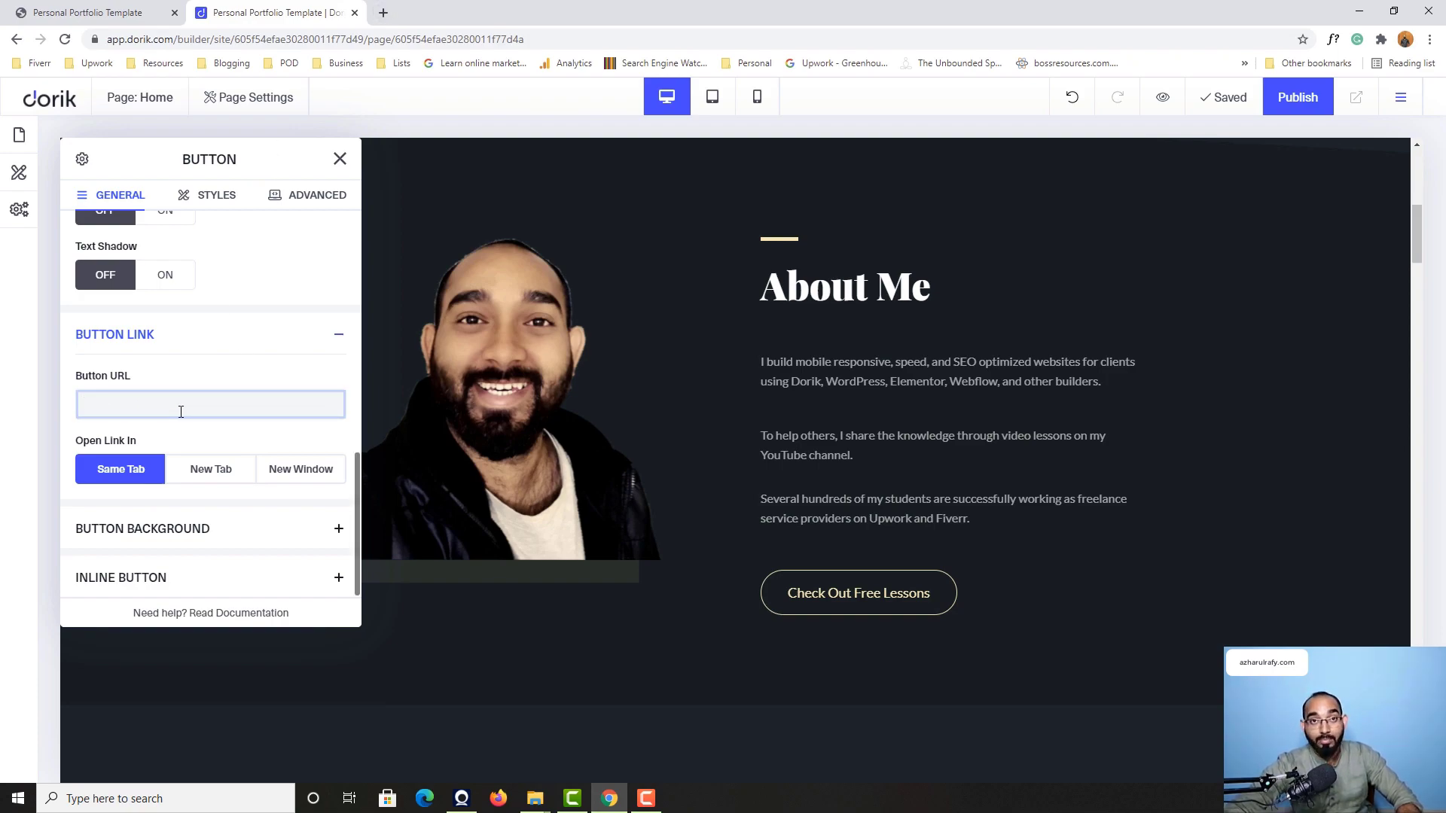
{"action": "left_click", "coordinate": [385, 15]}
{"action": "type", "text": "you"}
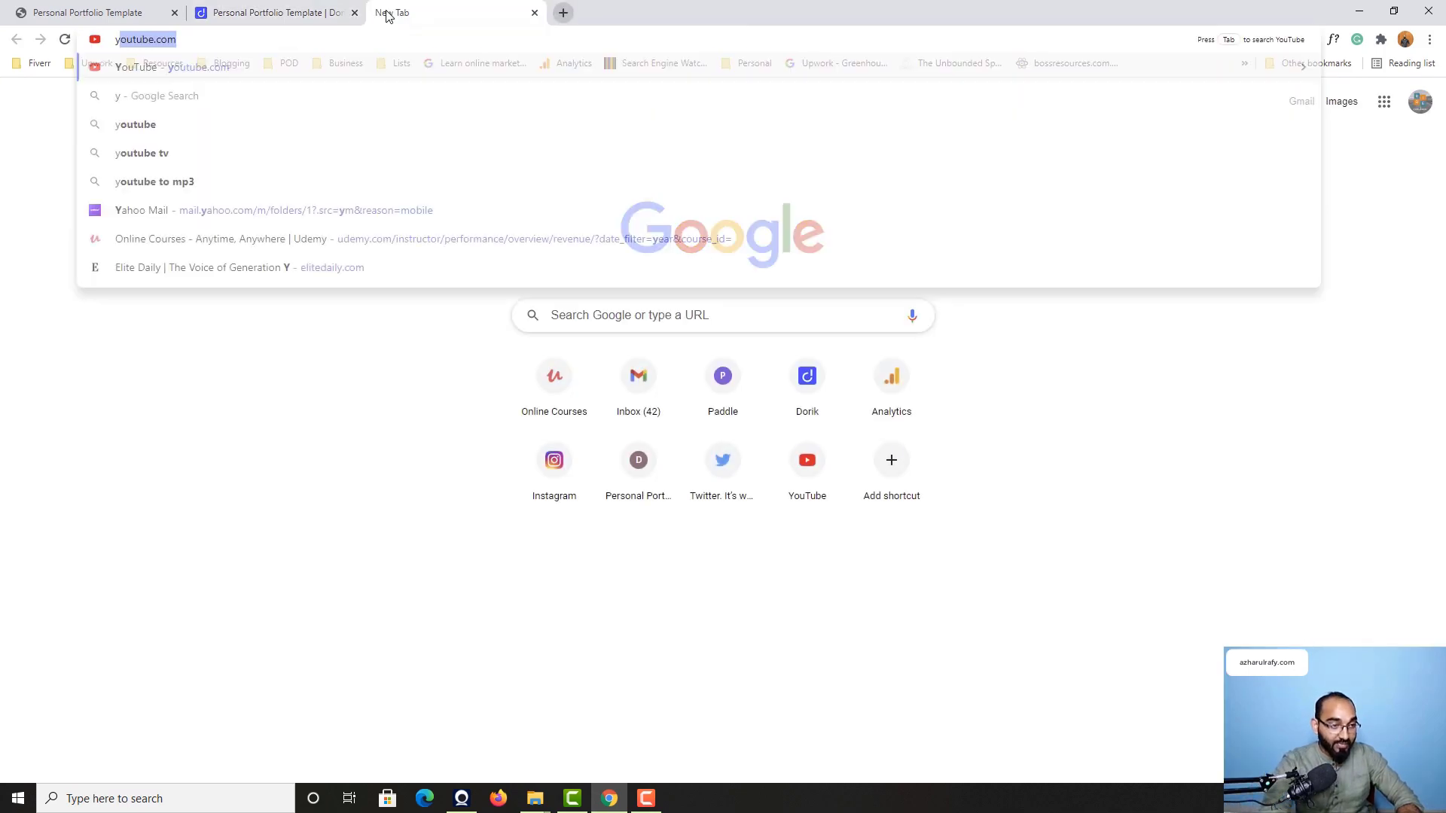
{"action": "left_click", "coordinate": [361, 190]}
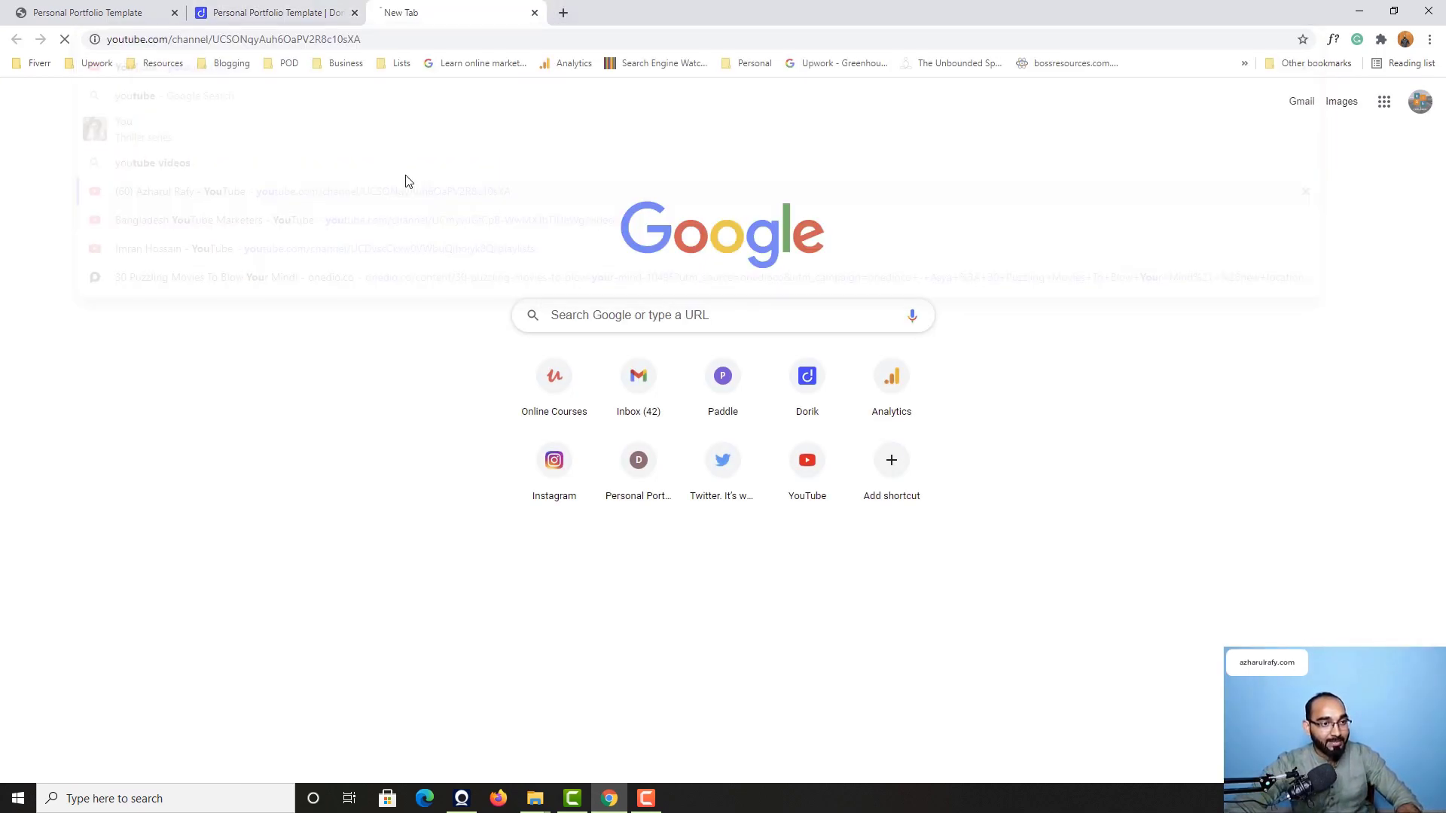
{"action": "left_click", "coordinate": [451, 38]}
{"action": "key", "text": "ctrl+x"}
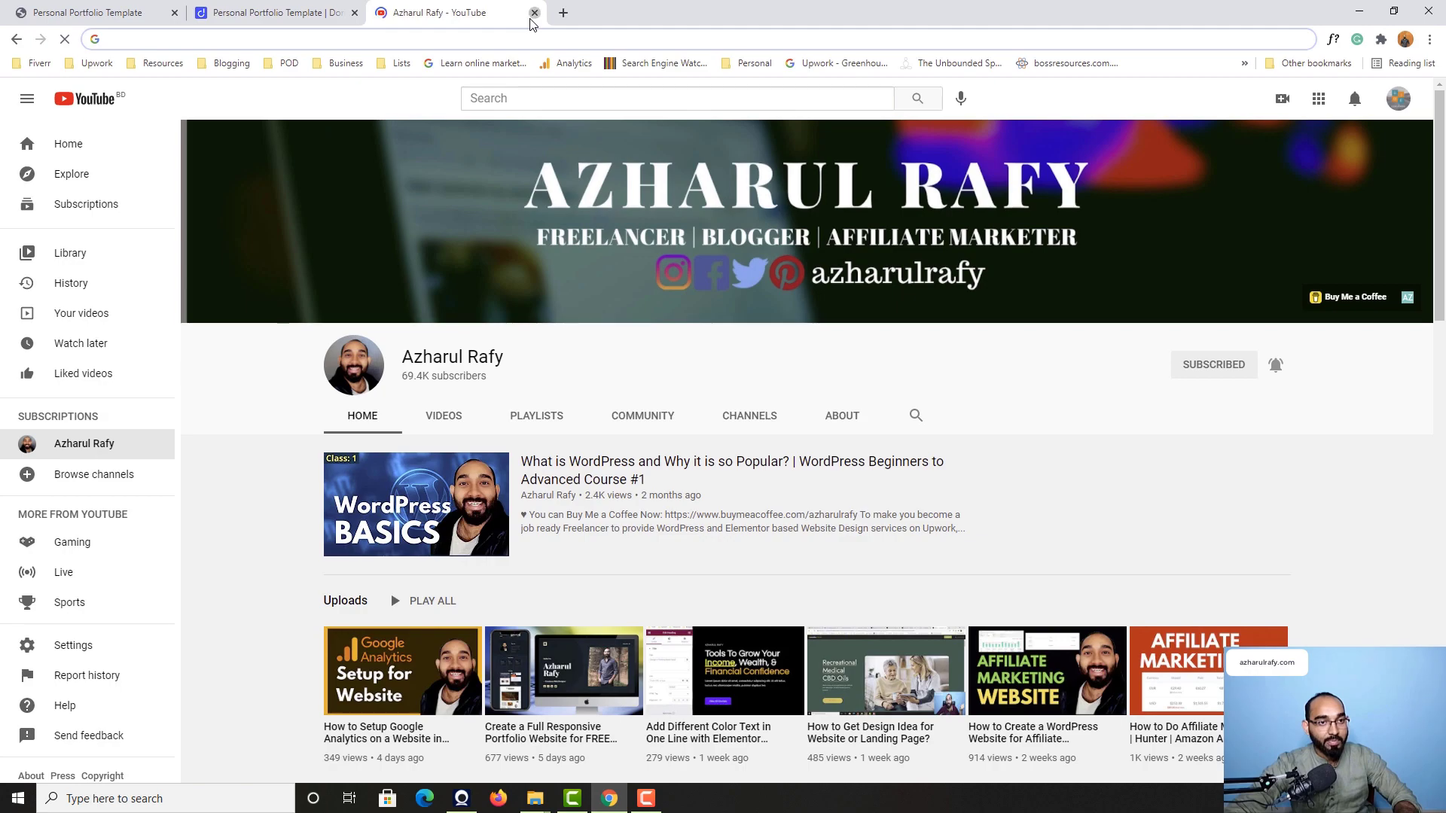
{"action": "left_click", "coordinate": [534, 13]}
{"action": "key", "text": "ctrl+v"}
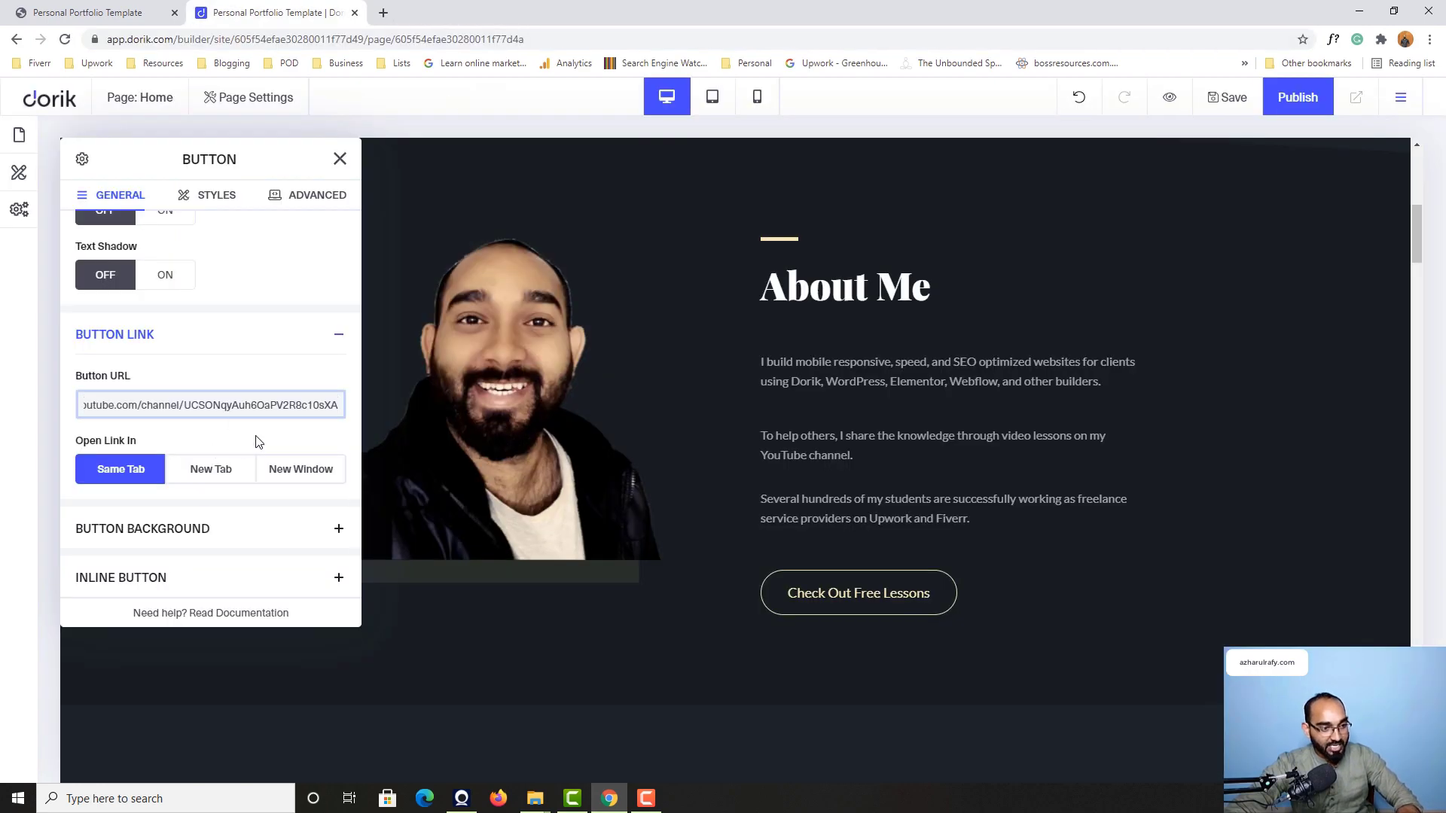
Step: Make the button's YouTube link open in a New Tab, then check the live site
{"action": "left_click", "coordinate": [210, 482]}
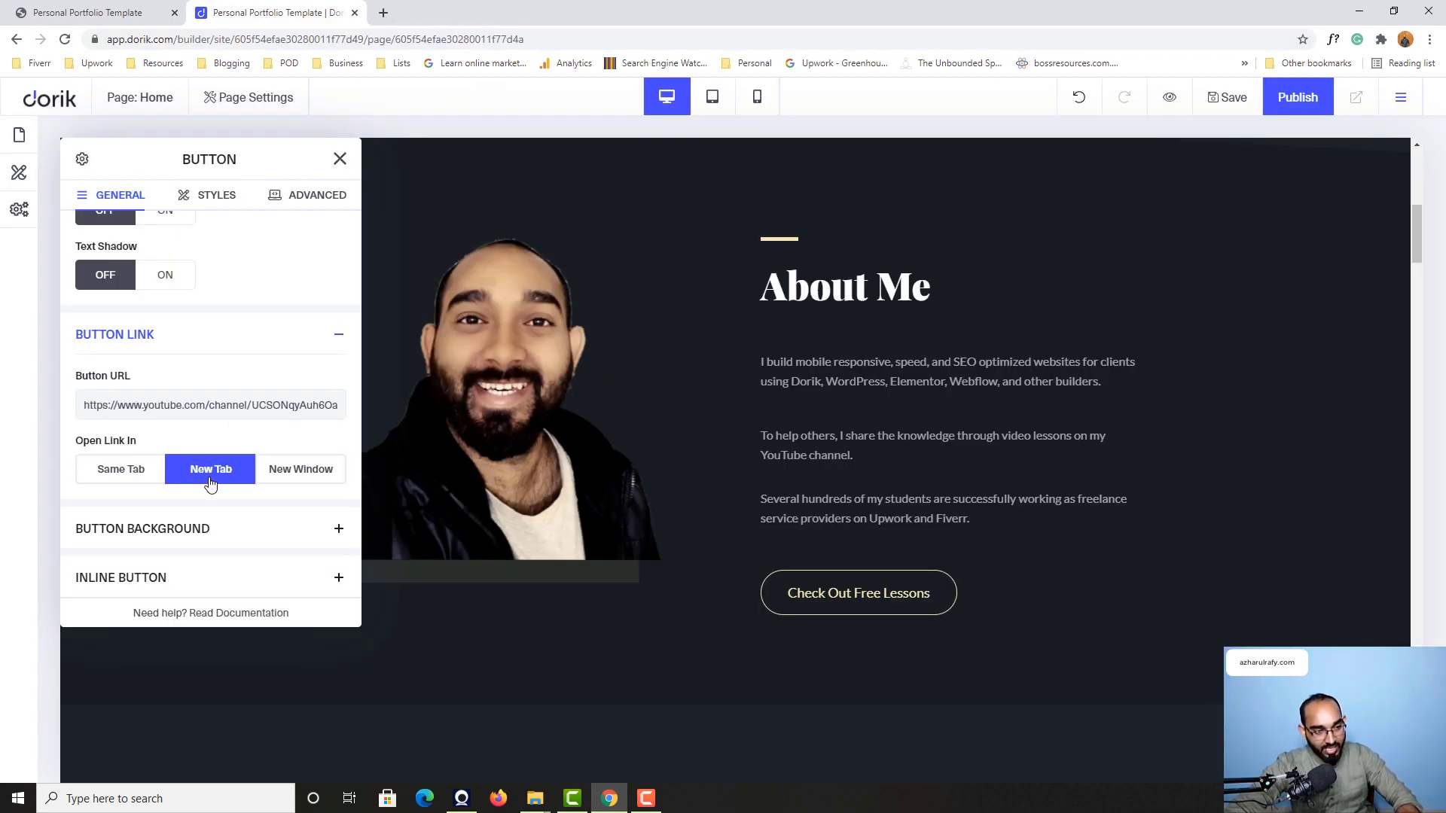
{"action": "left_click", "coordinate": [113, 13]}
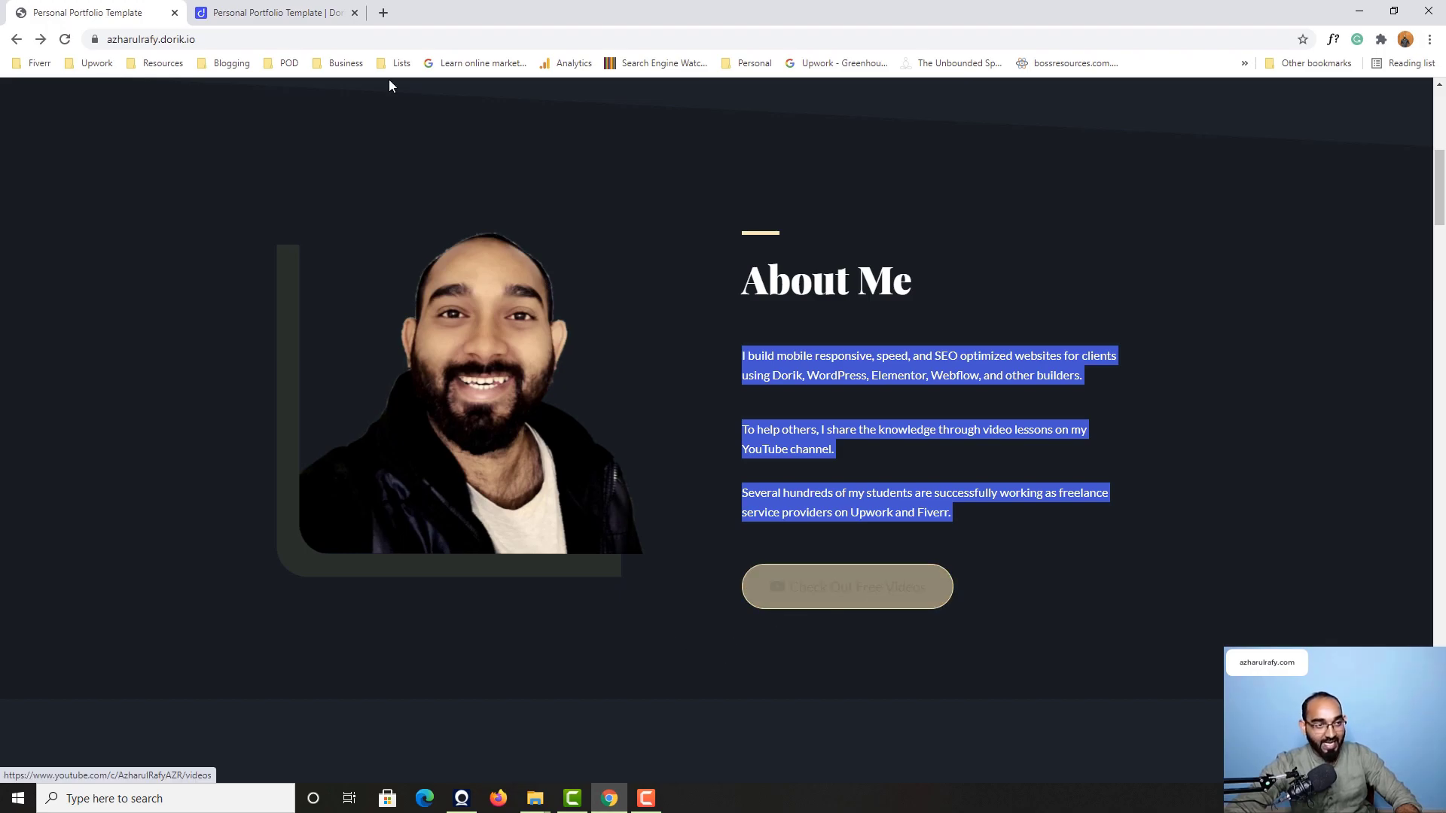
{"action": "left_click", "coordinate": [289, 9]}
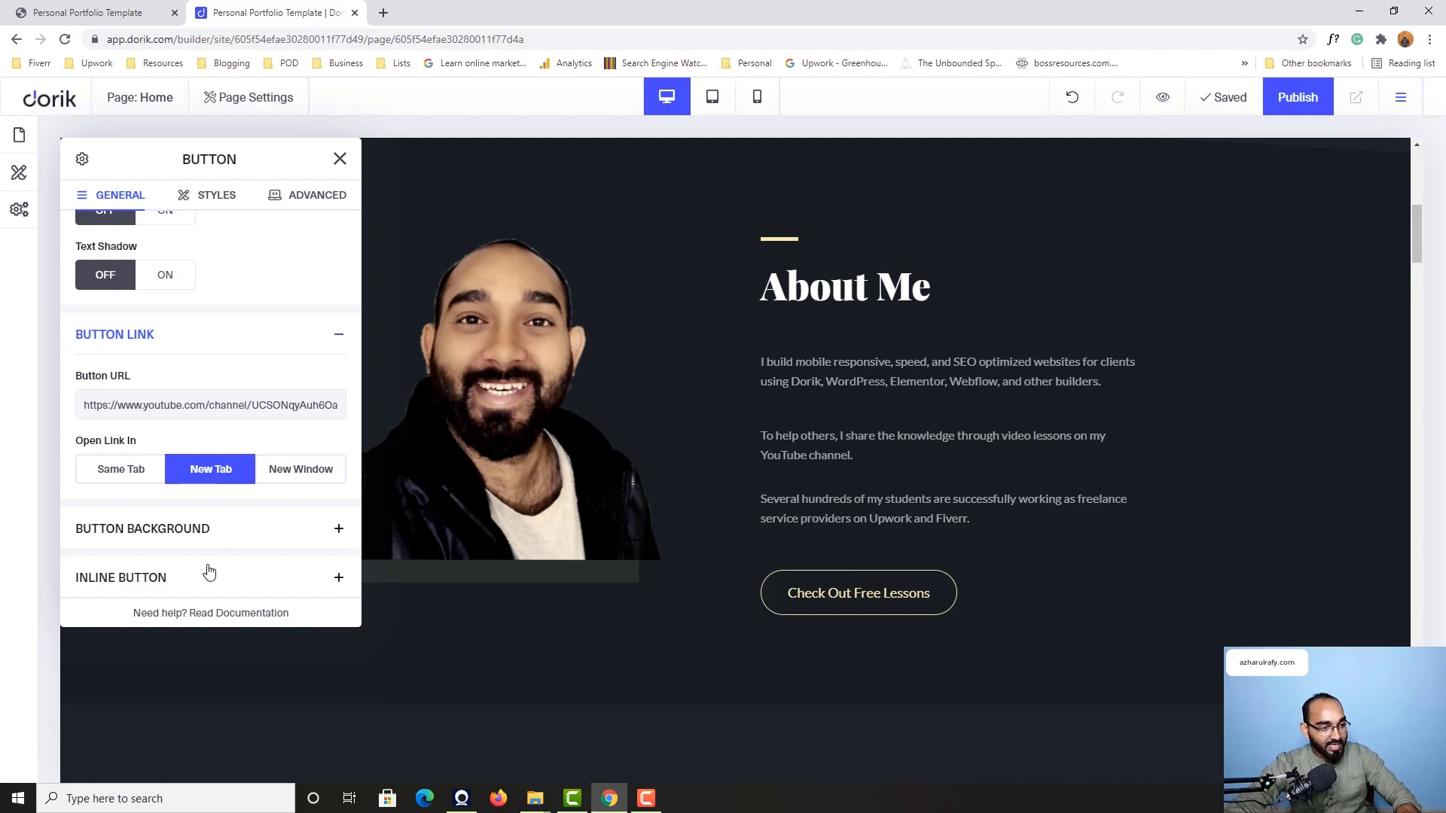
Step: Enable Button Icon and choose the YouTube icon found by searching 'youtube'
{"action": "scroll", "coordinate": [198, 553], "scroll_direction": "up", "scroll_amount": 4}
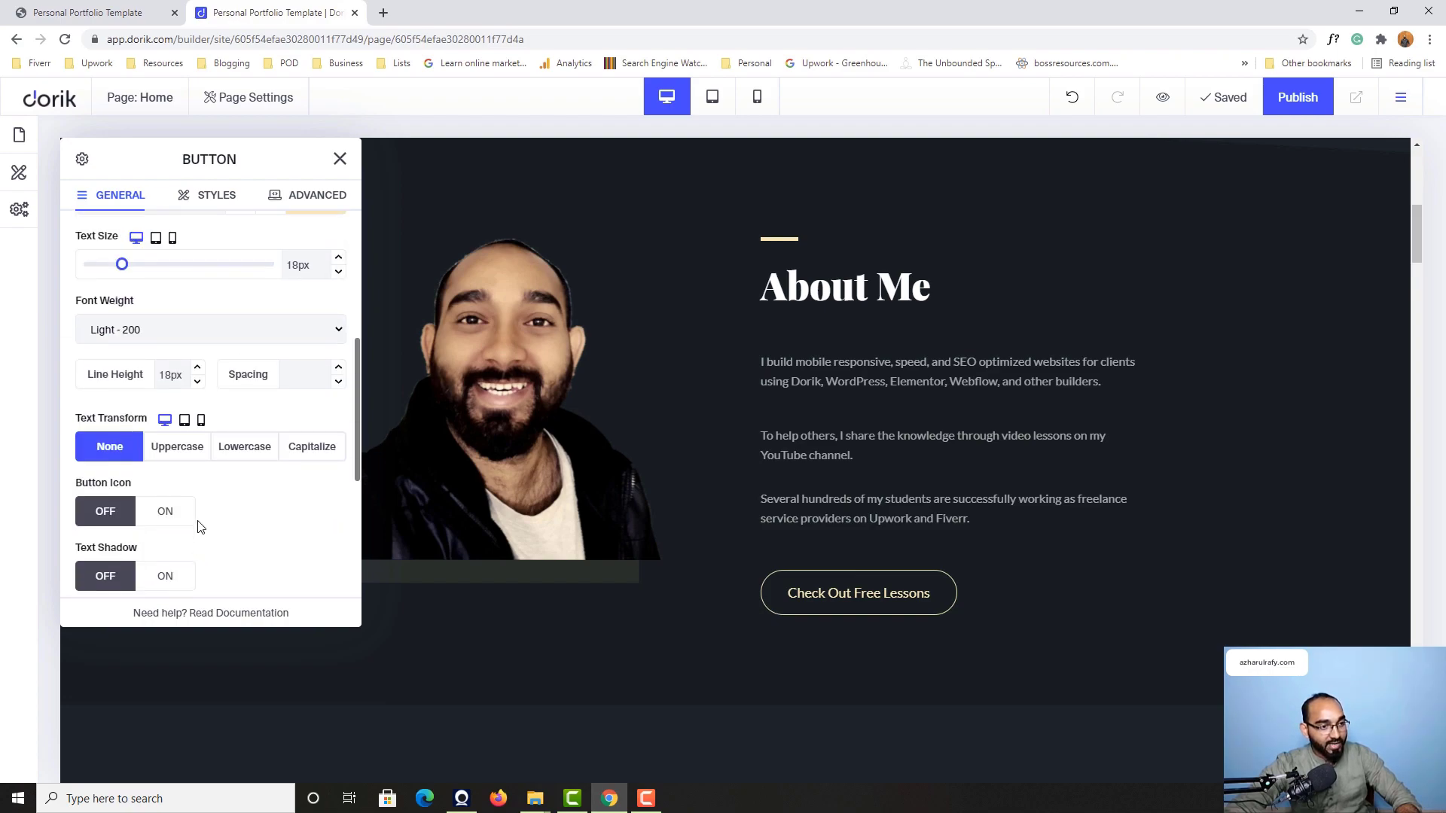
{"action": "scroll", "coordinate": [201, 542], "scroll_direction": "up", "scroll_amount": 5}
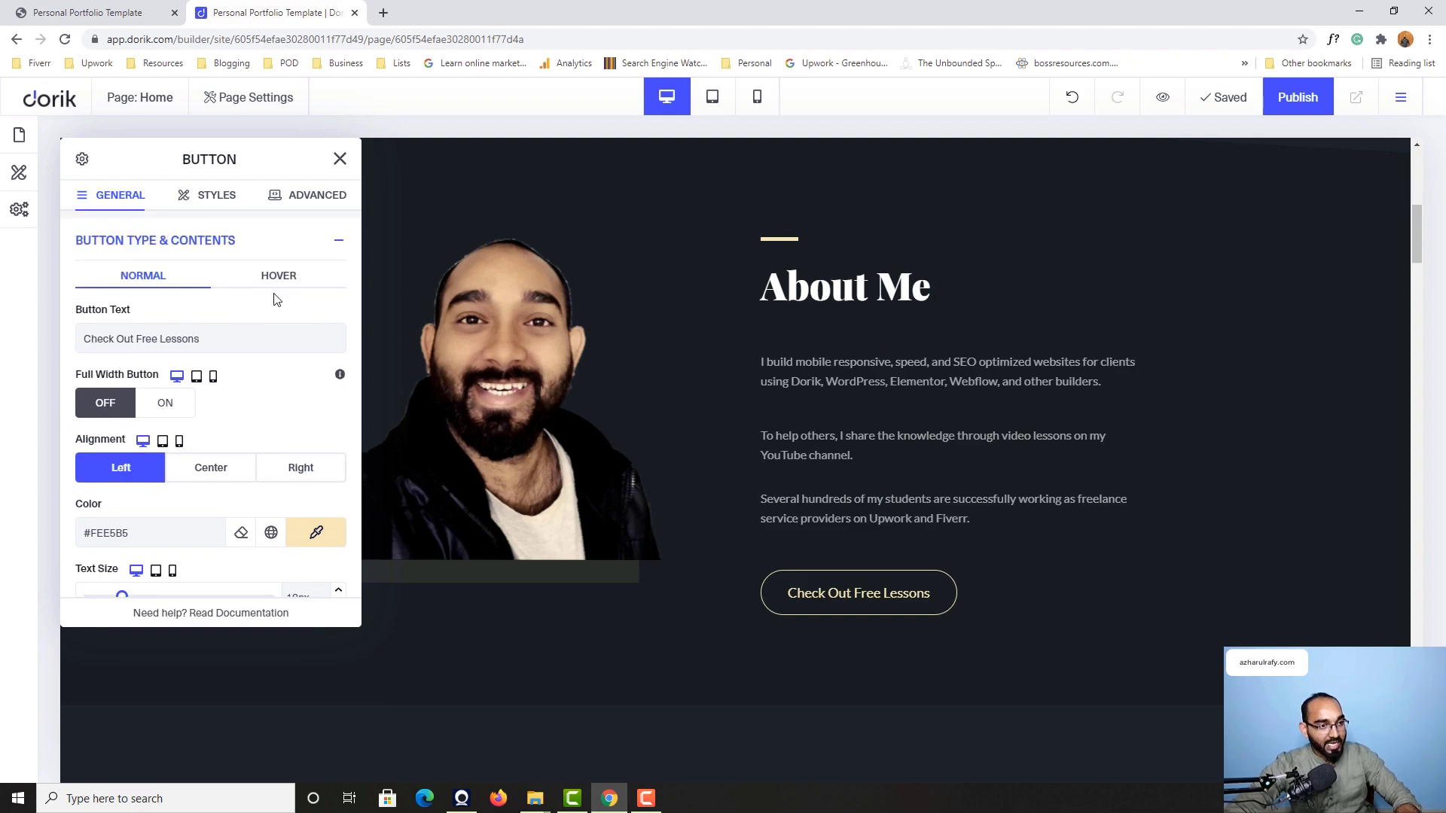
{"action": "scroll", "coordinate": [255, 429], "scroll_direction": "down", "scroll_amount": 4}
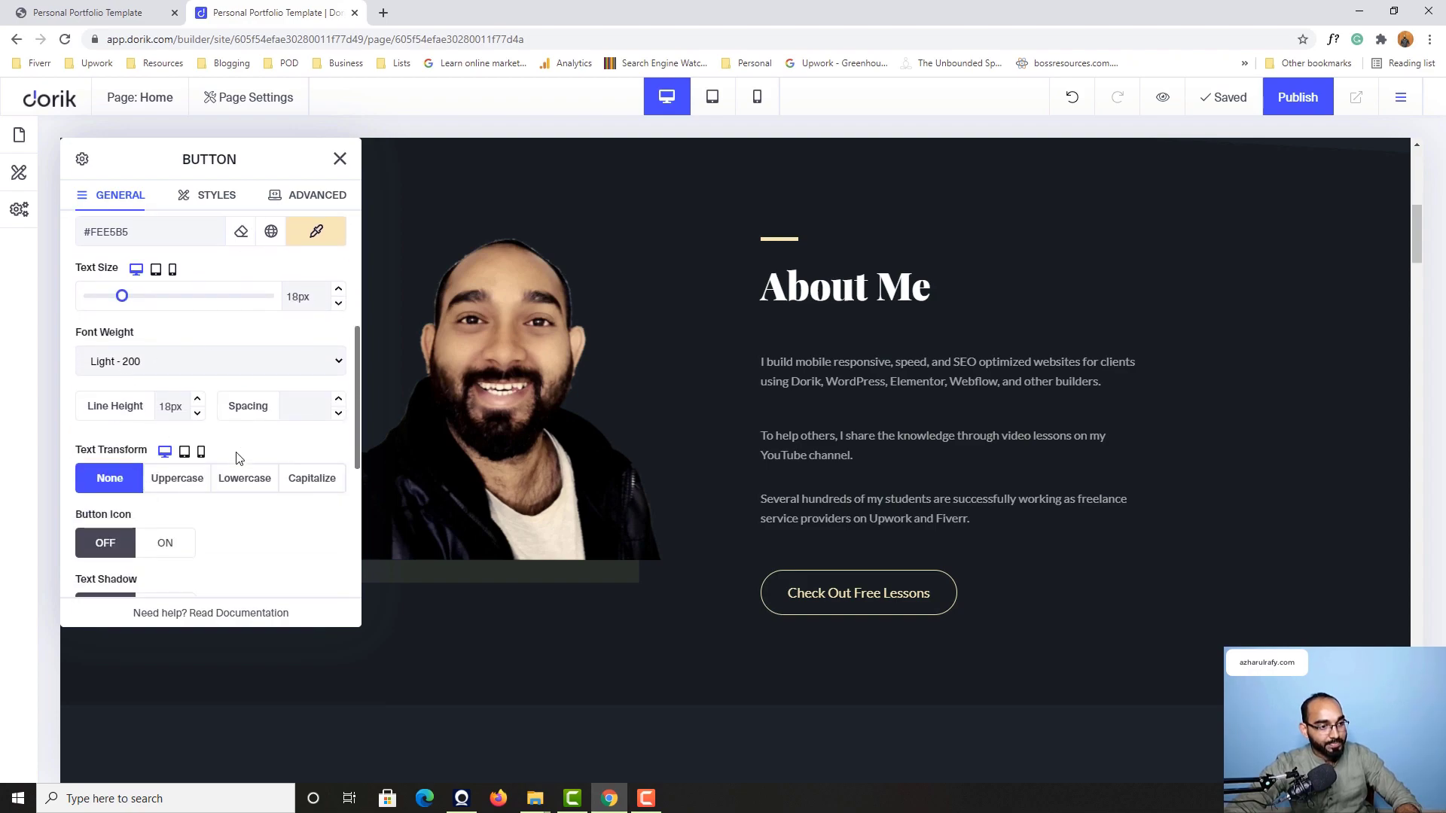
{"action": "scroll", "coordinate": [236, 458], "scroll_direction": "down", "scroll_amount": 3}
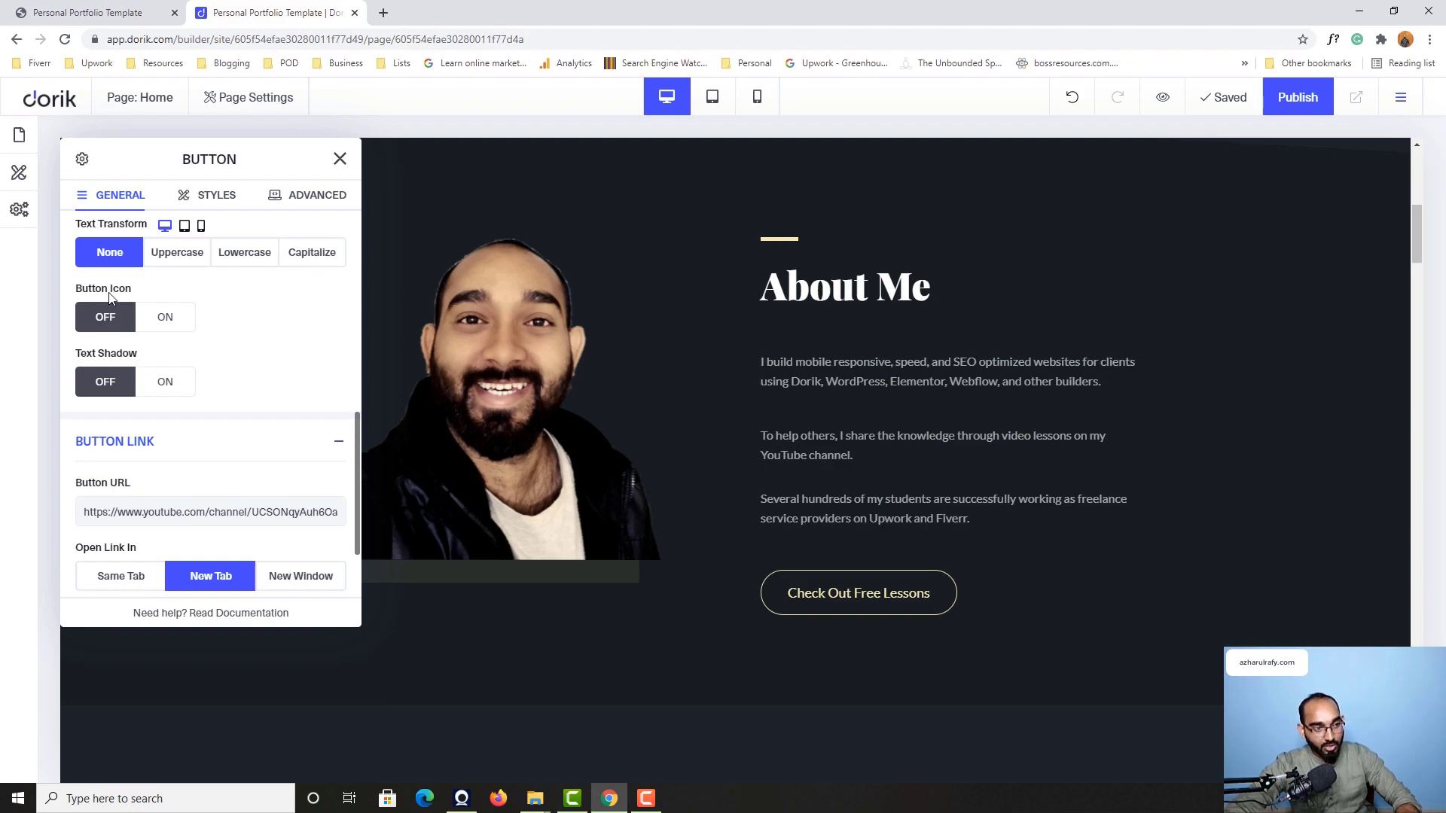
{"action": "left_click", "coordinate": [180, 322]}
{"action": "left_click", "coordinate": [233, 382]}
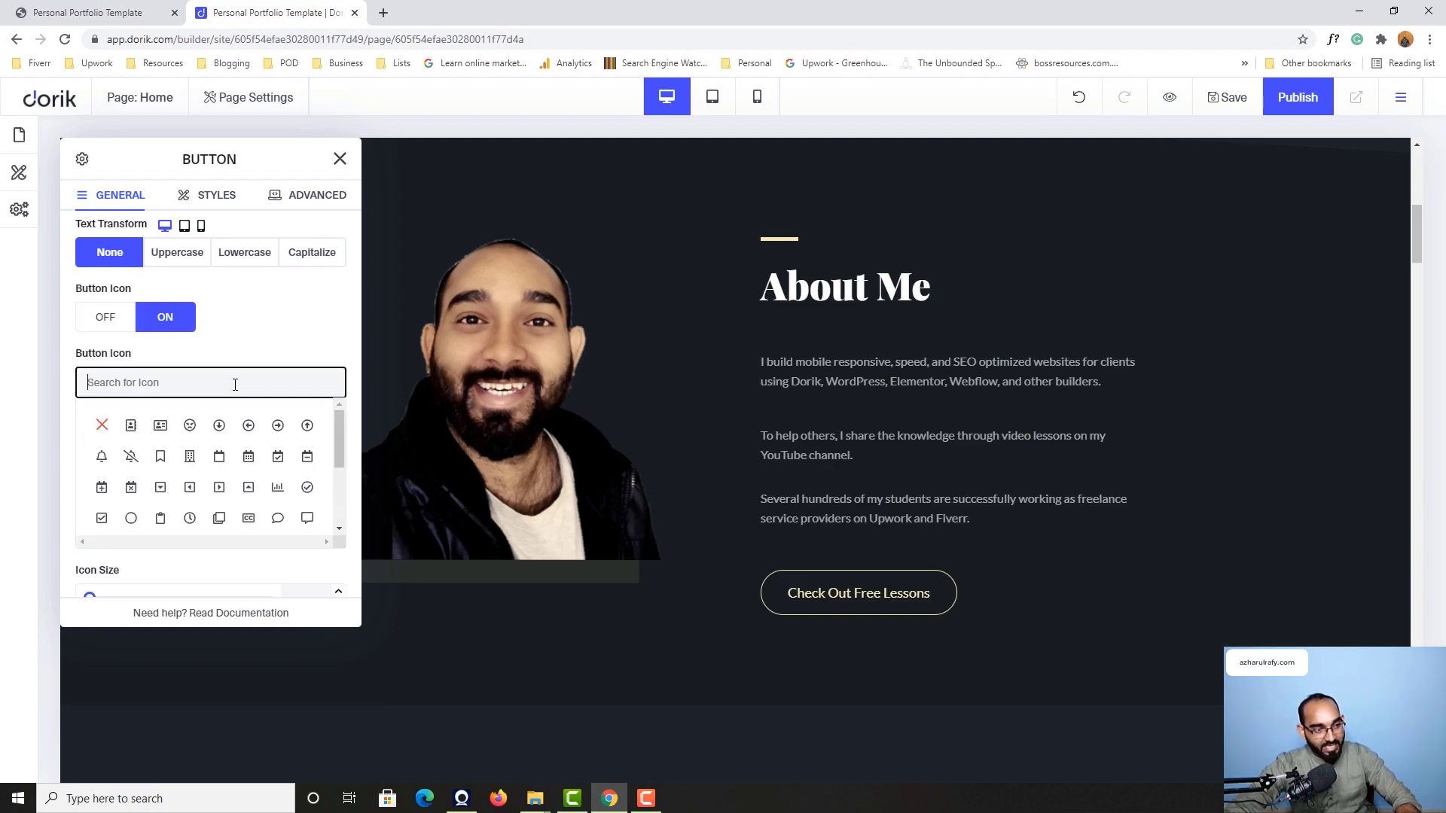
{"action": "type", "text": "youtube"}
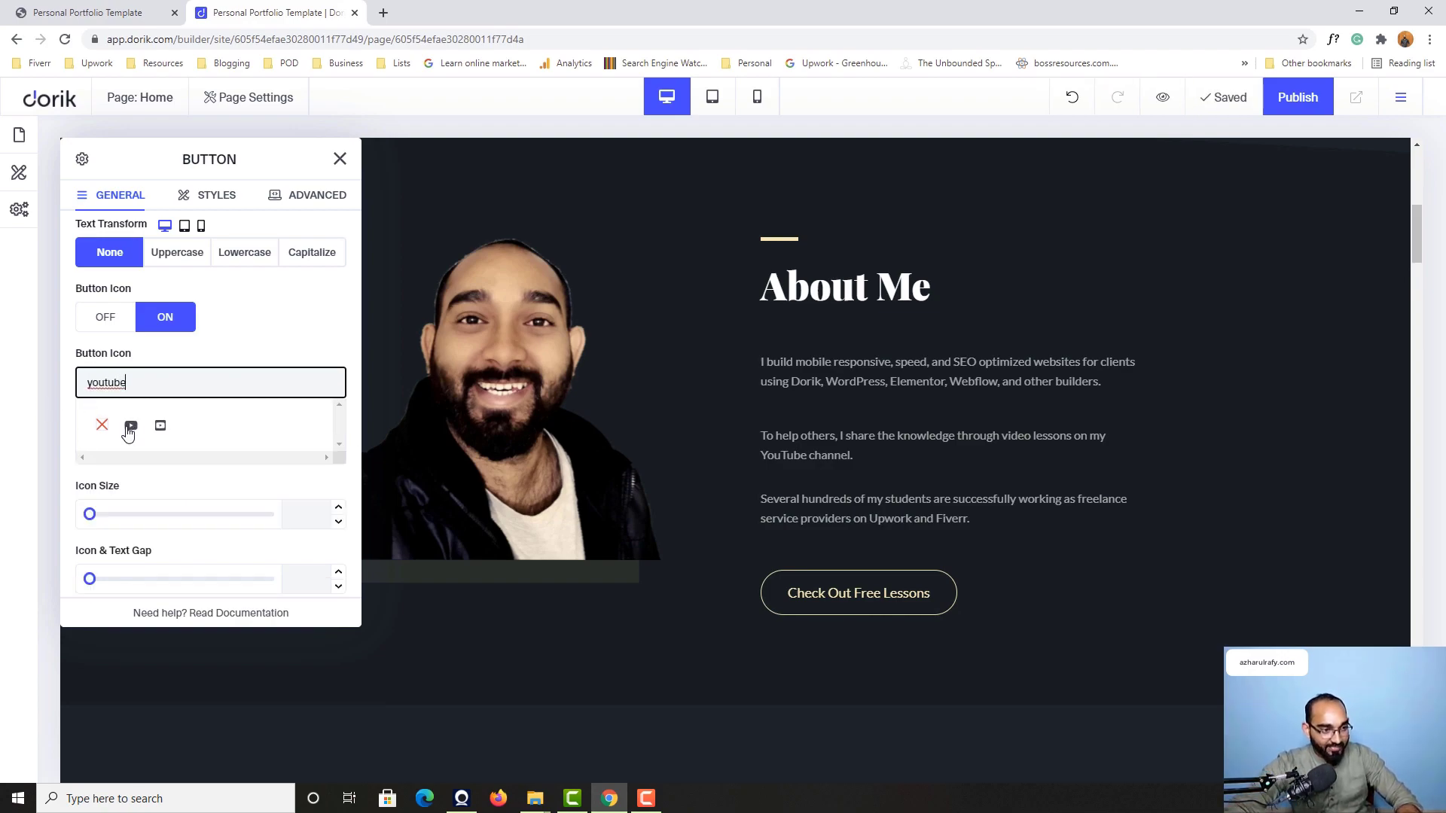
{"action": "left_click", "coordinate": [130, 426]}
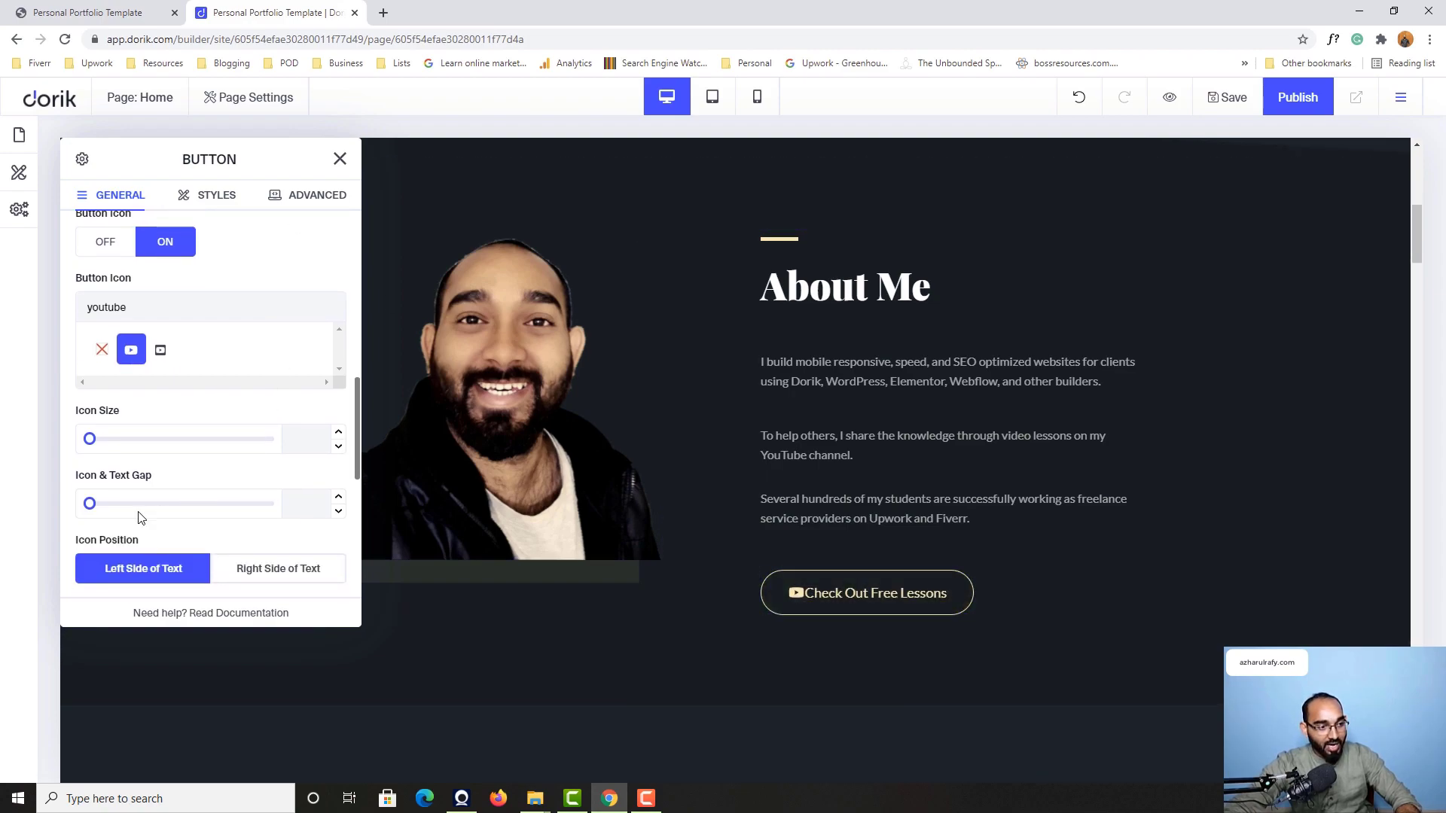
Step: Set the Icon & Text Gap to about 6px and close the Button panel
{"action": "scroll", "coordinate": [135, 516], "scroll_direction": "down", "scroll_amount": 1}
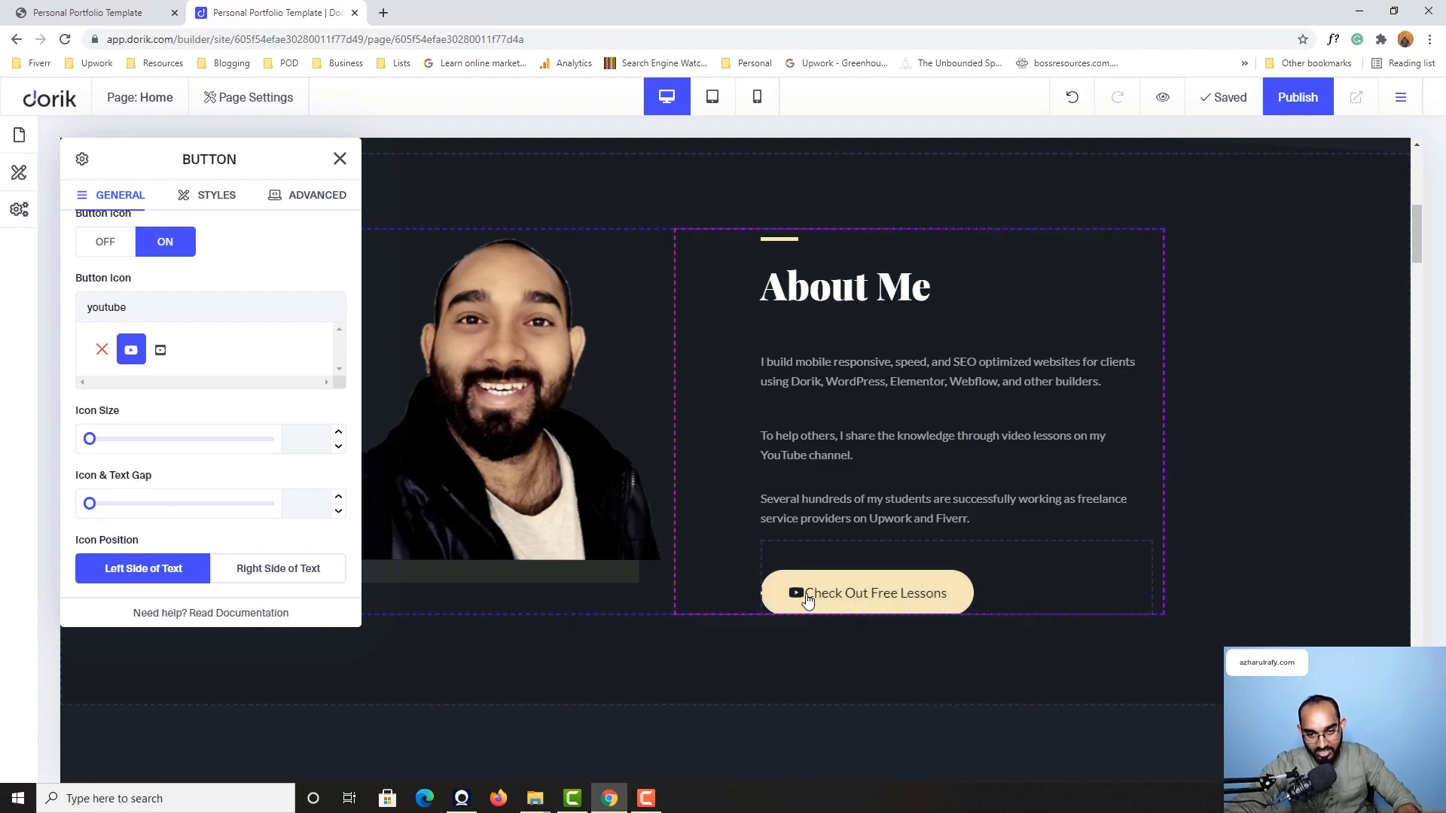
{"action": "left_click", "coordinate": [92, 503]}
{"action": "left_click_drag", "start_coordinate": [94, 508], "coordinate": [101, 509]}
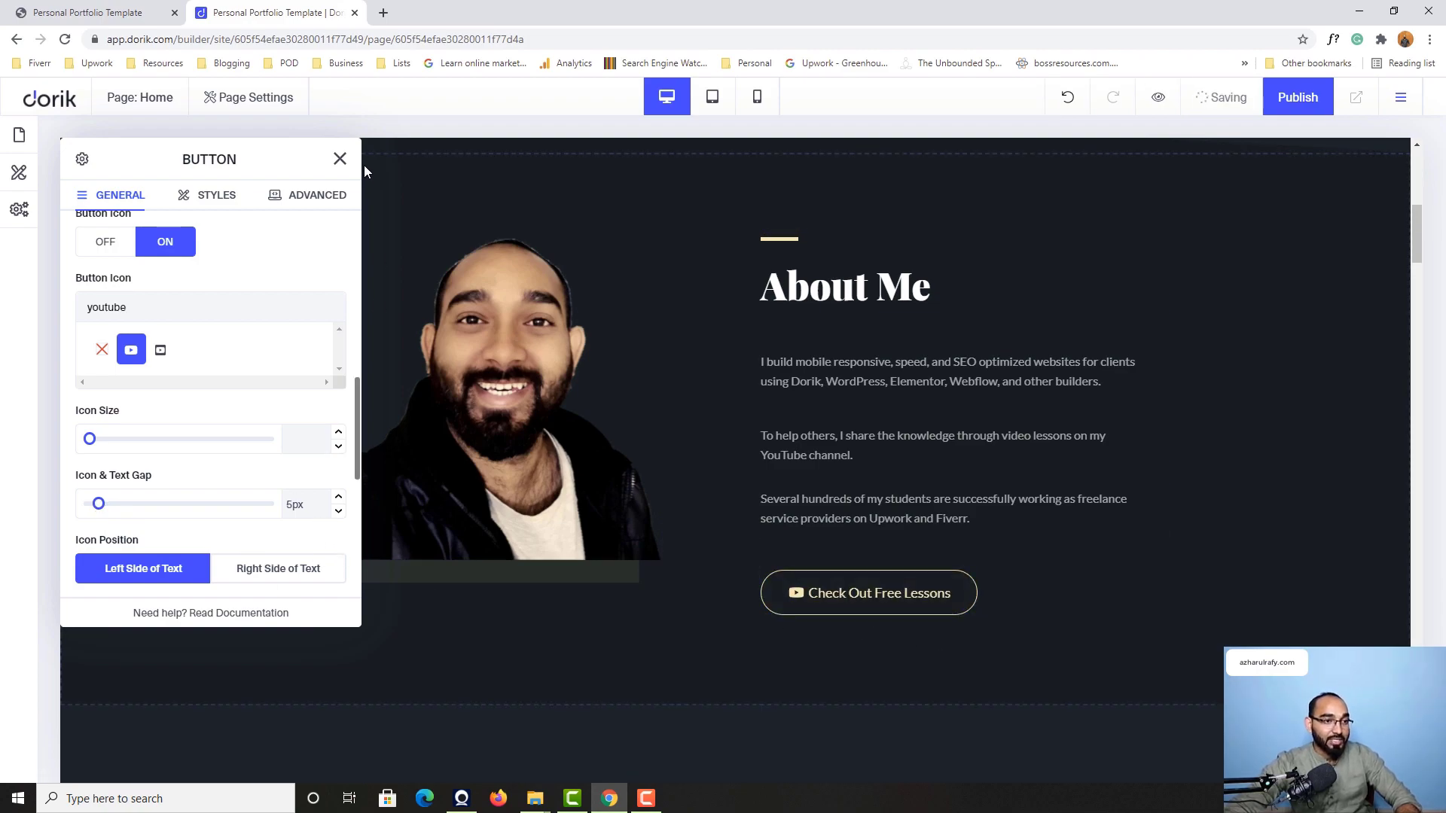
{"action": "left_click", "coordinate": [340, 159]}
{"action": "scroll", "coordinate": [1000, 557], "scroll_direction": "up", "scroll_amount": 8}
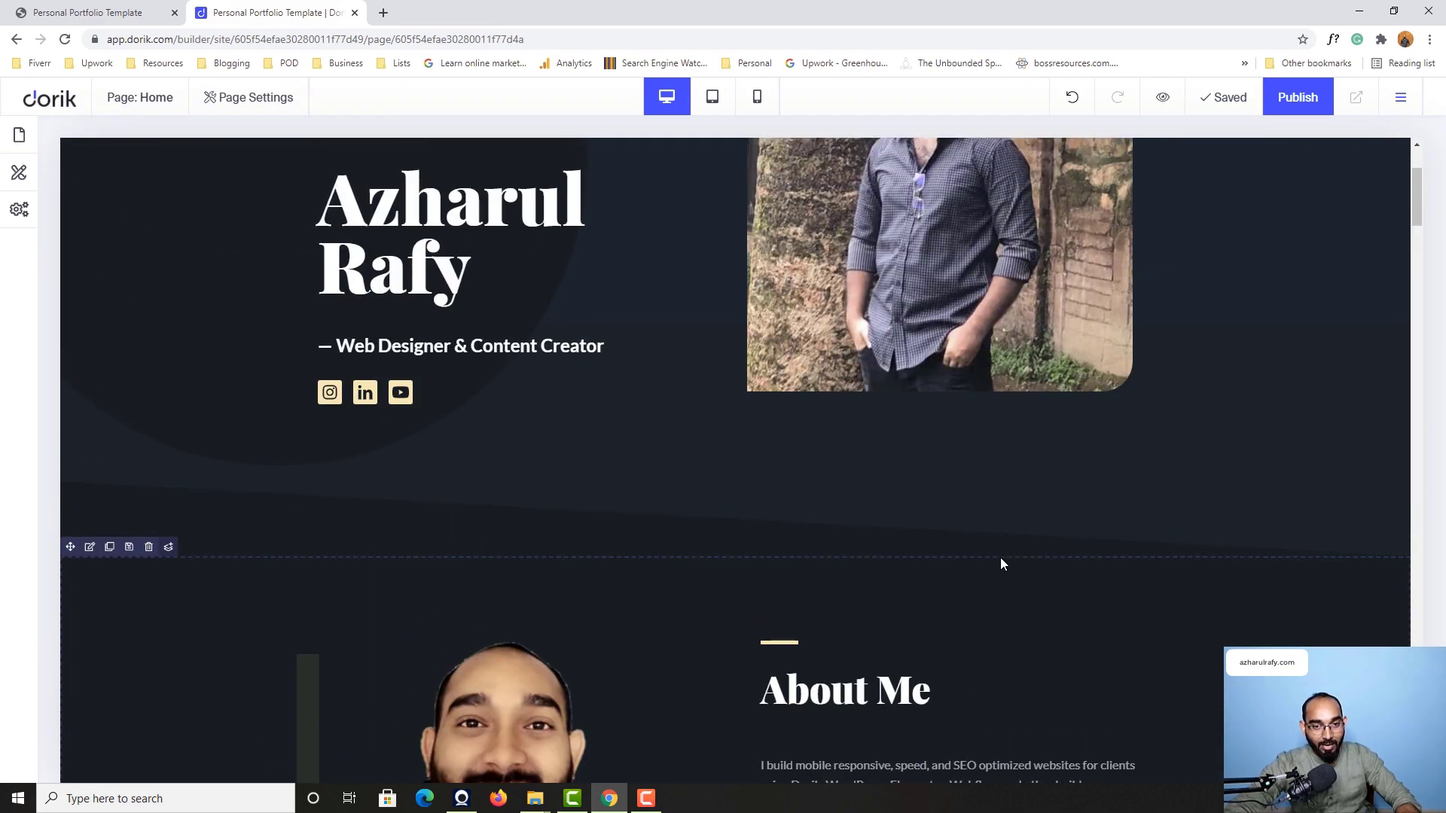
{"action": "scroll", "coordinate": [1271, 419], "scroll_direction": "down", "scroll_amount": 10}
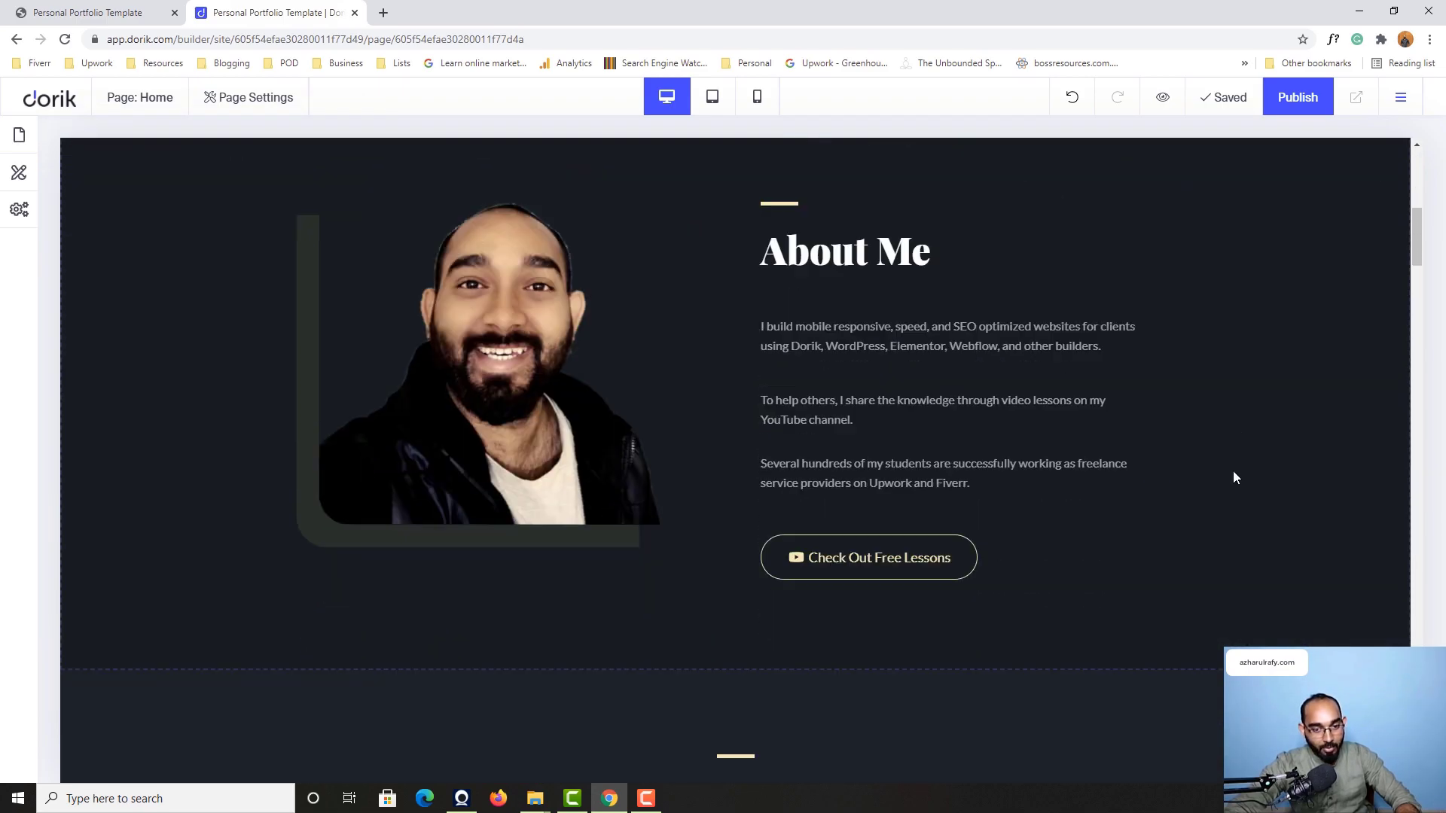